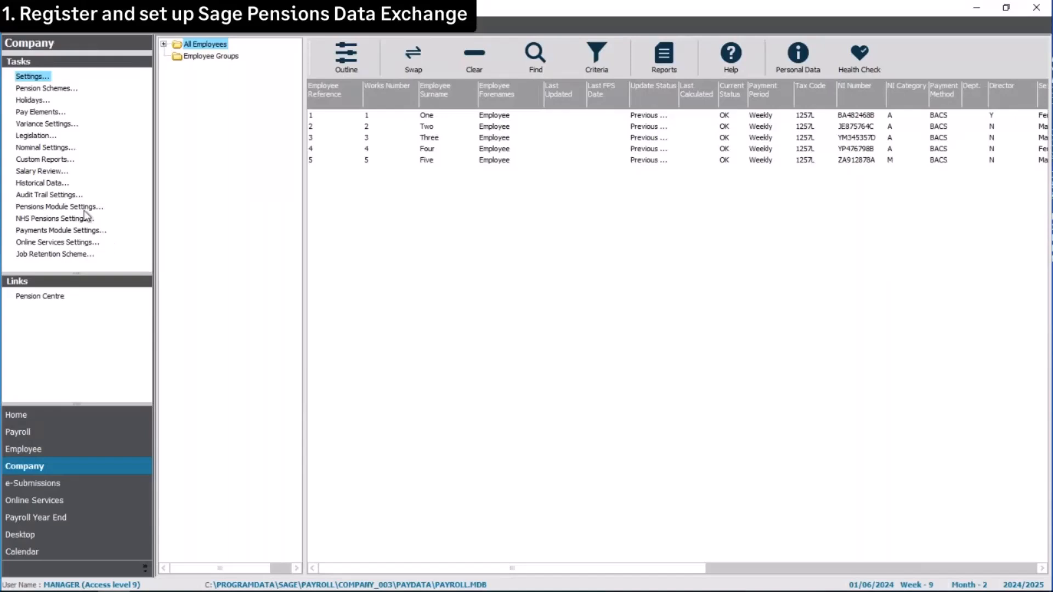
- Open Pensions Module Settings and launch the Pensions Data Exchange setup wizard
click(85, 209)
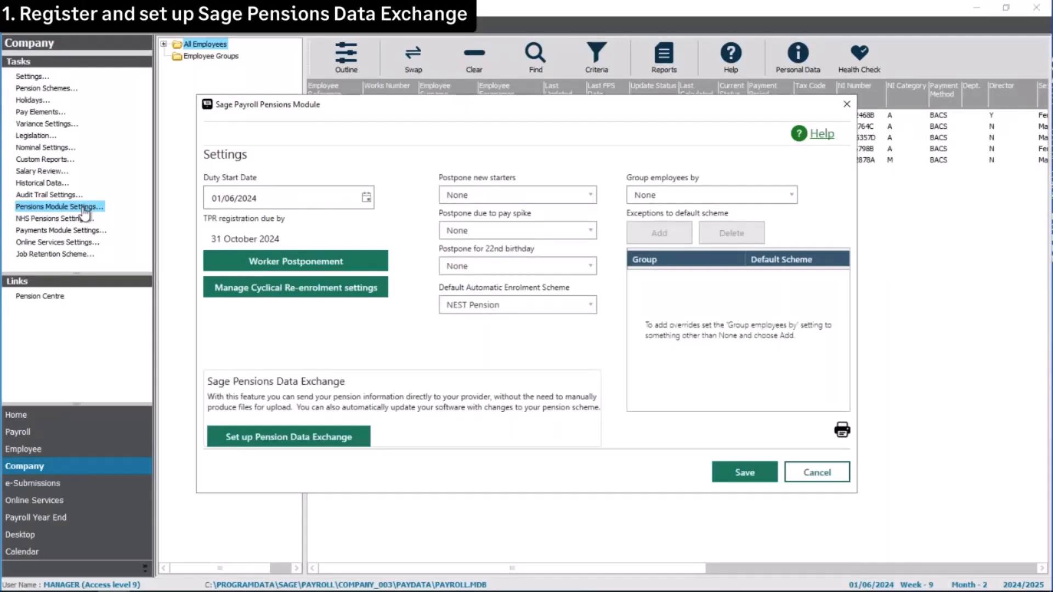
click(285, 444)
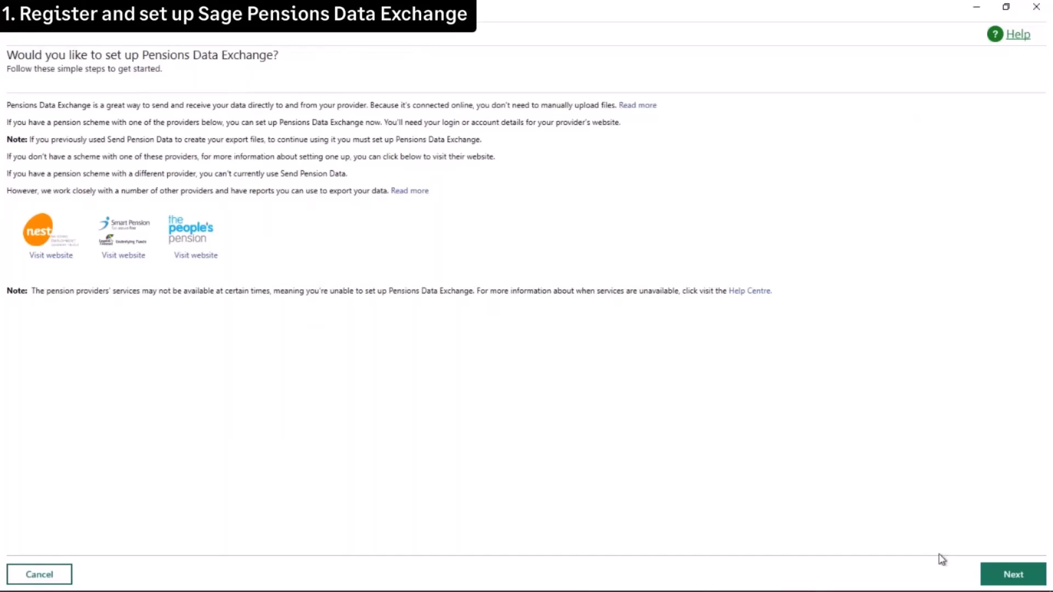
- Move past the introduction and start step 1, Register and set up Sage Pensions Data Exchange
click(1003, 577)
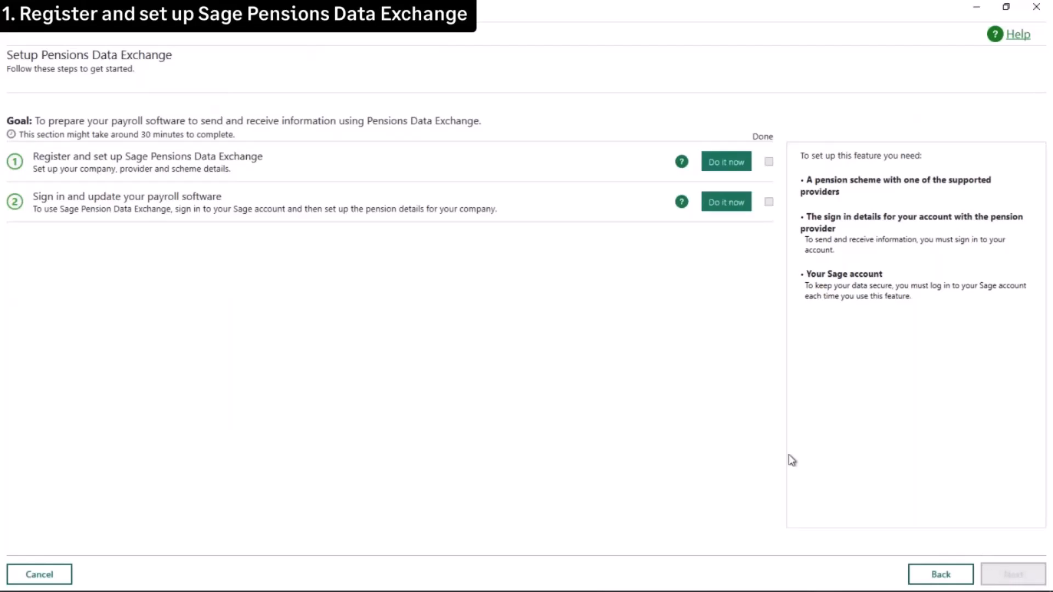
click(724, 166)
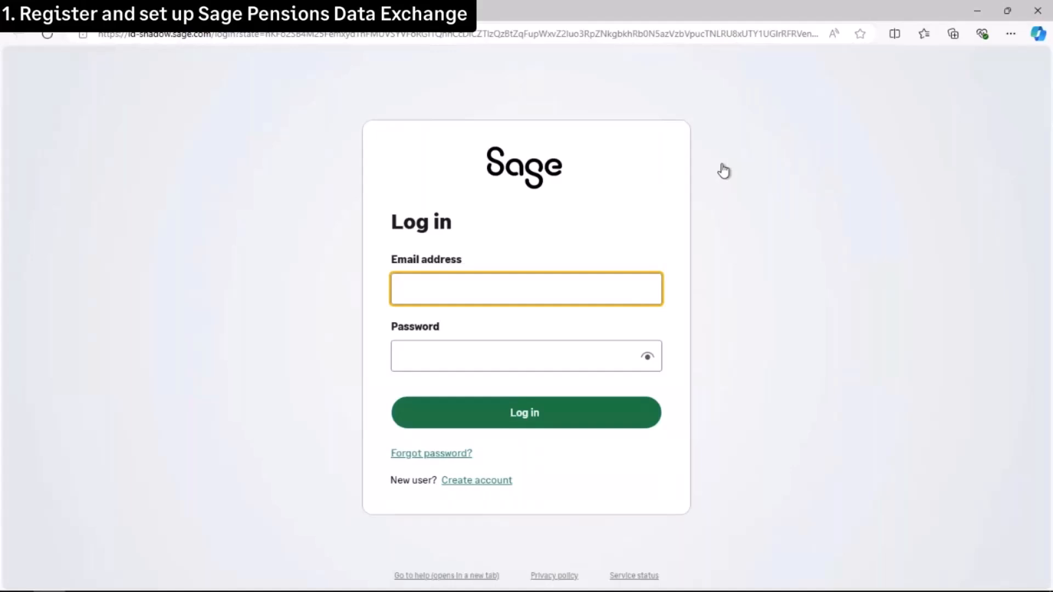
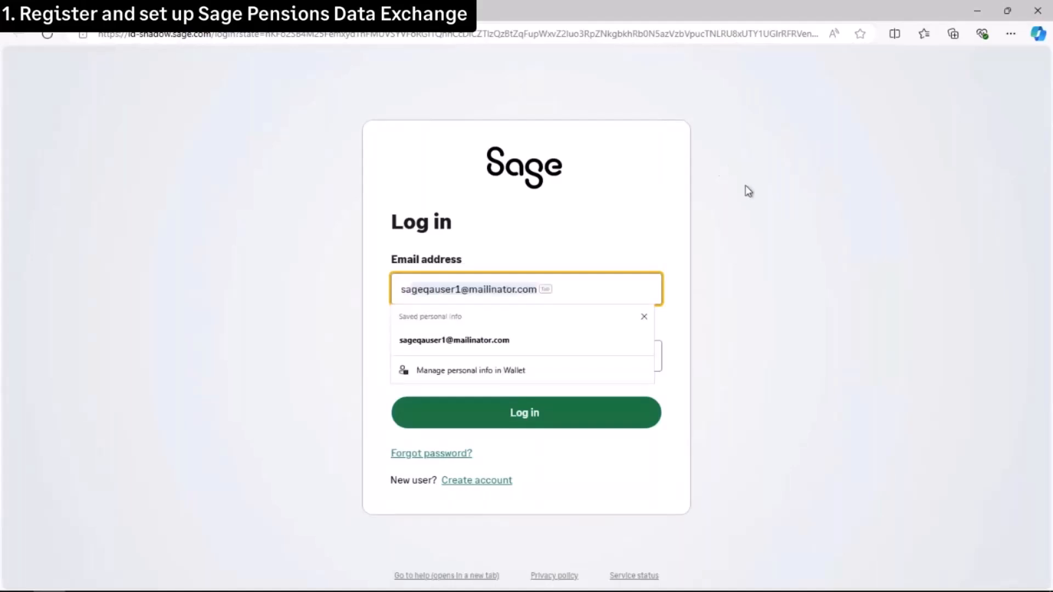
- Log in to the Sage account using the saved e-mail address and the account password
click(522, 341)
click(513, 356)
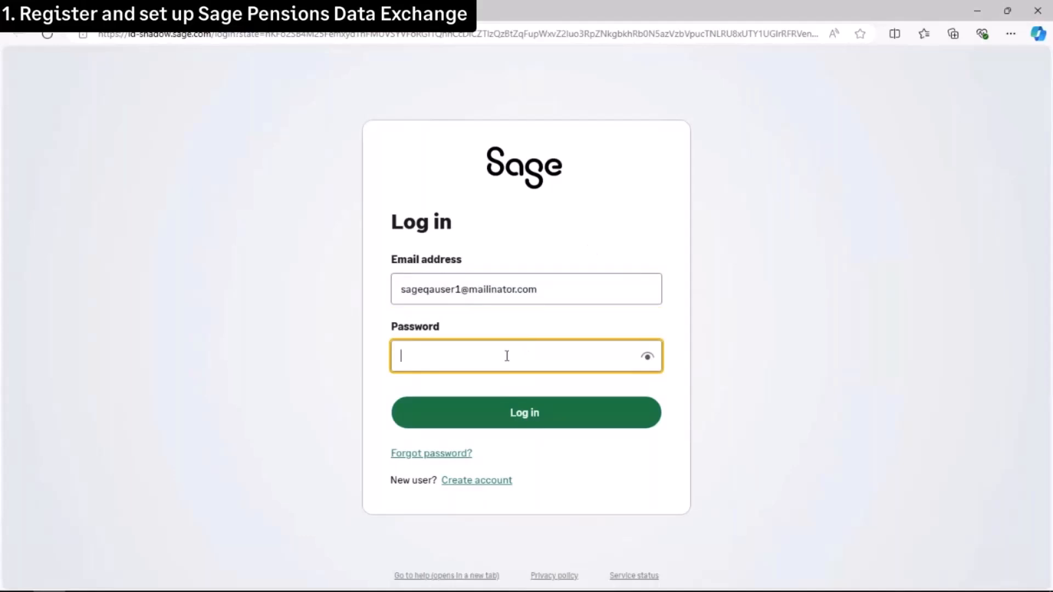
text(•••••••)
click(524, 389)
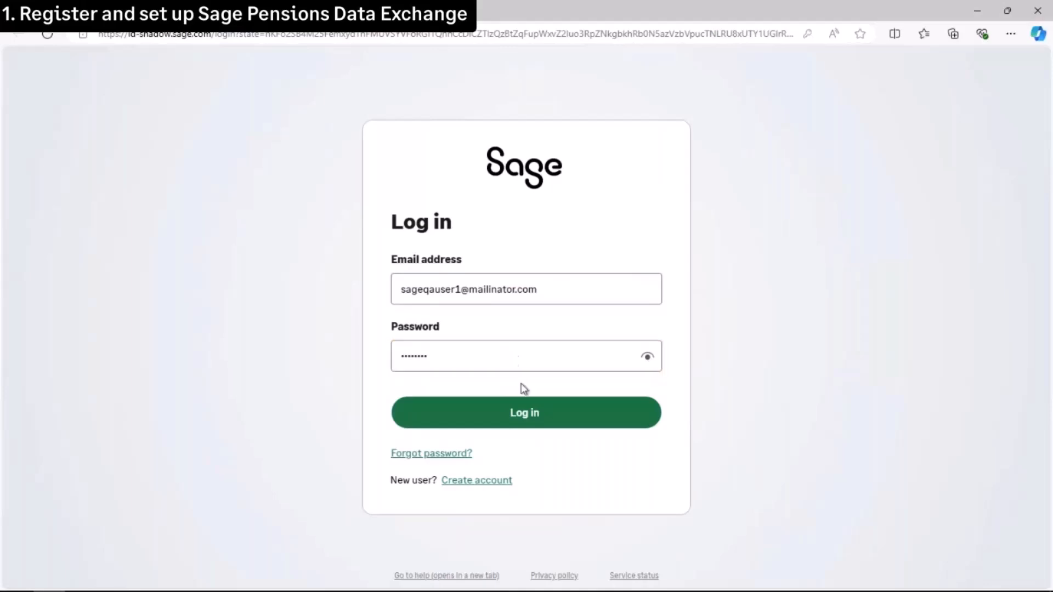
click(526, 414)
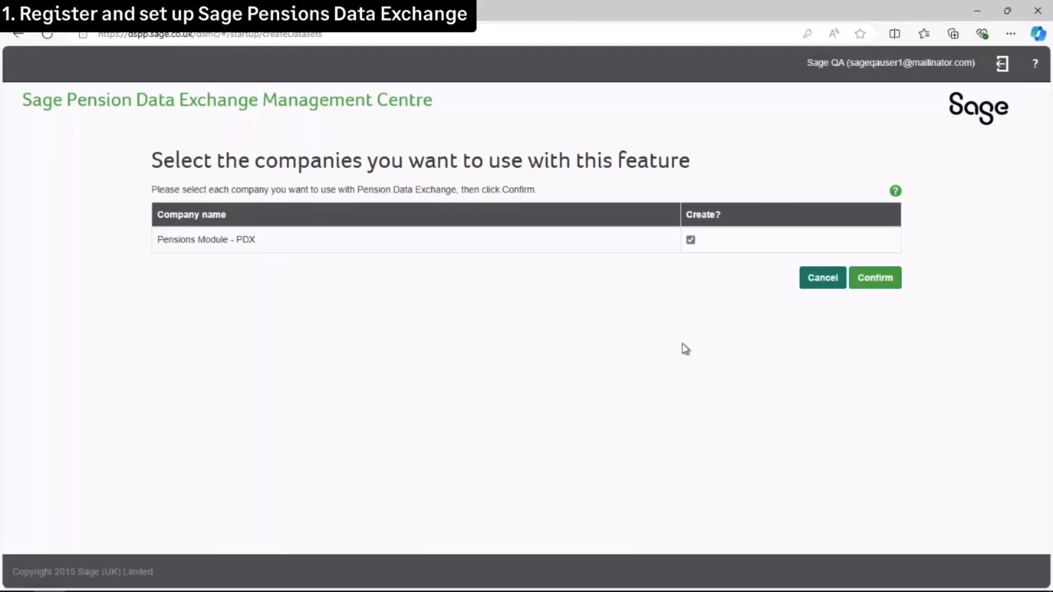
- Confirm Pensions Module - PDX as the company and go to Manage pension accounts
click(880, 285)
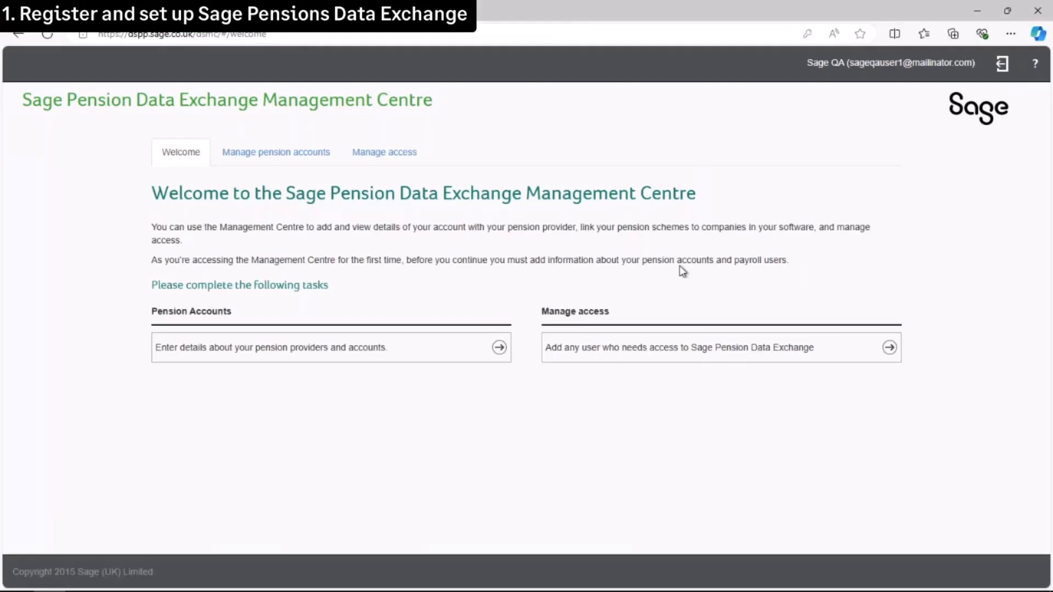
click(284, 157)
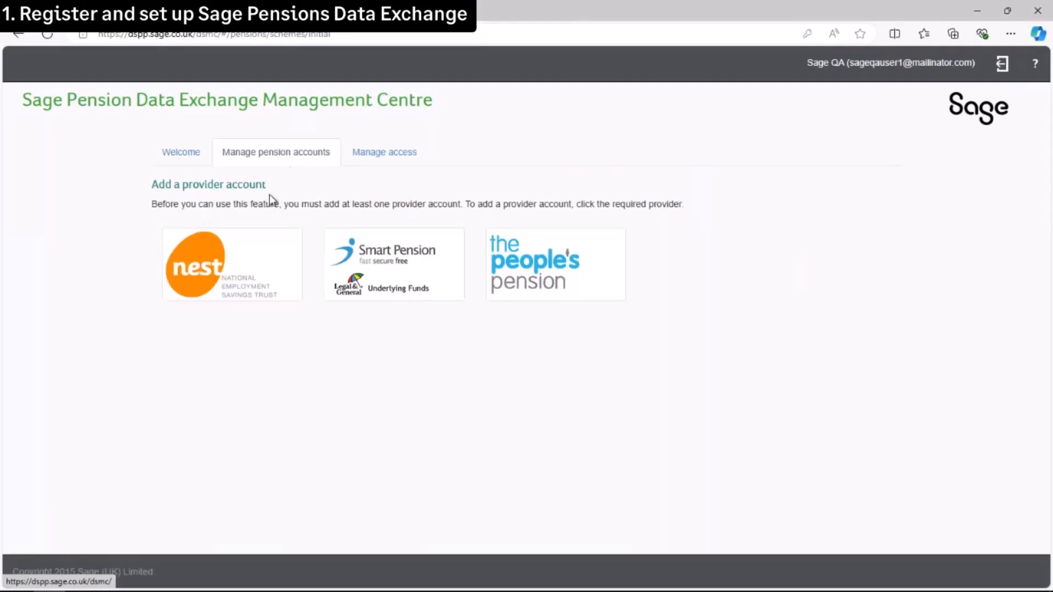
- Add NEST account 1 with its NEST employer ID, provider user name and password
click(242, 271)
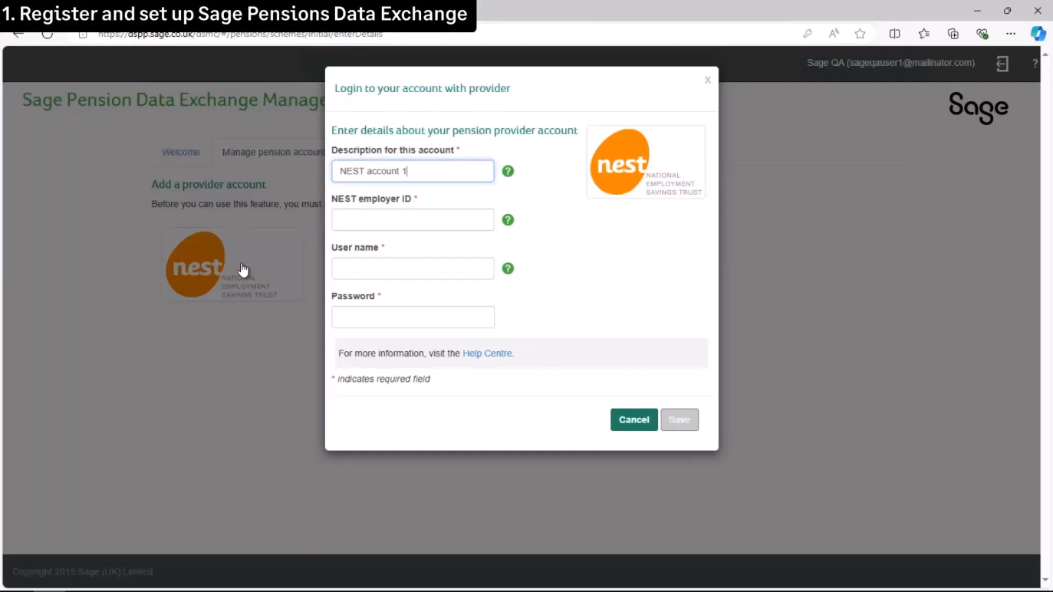
click(398, 220)
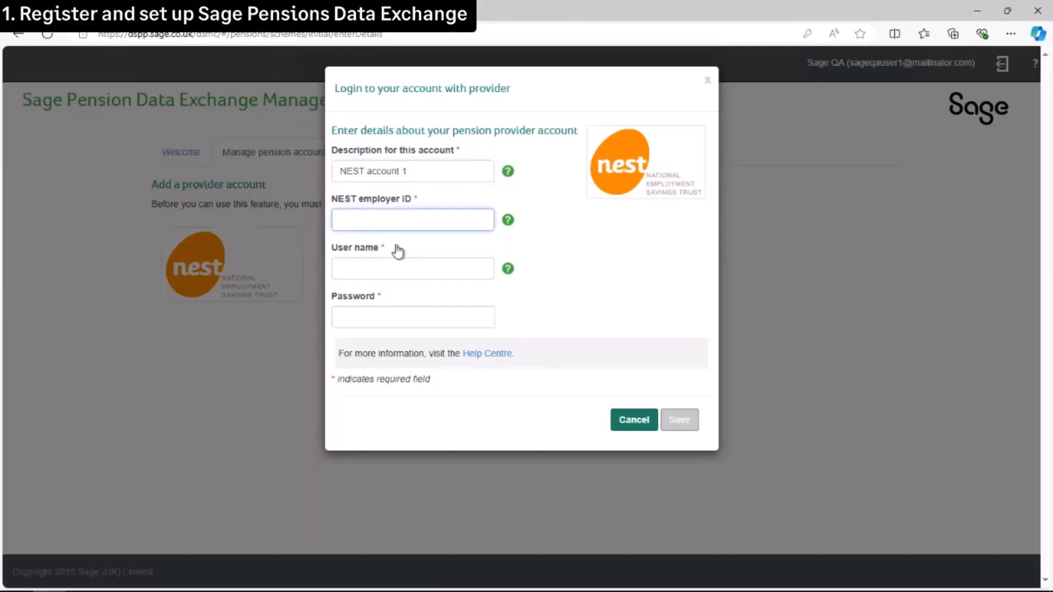
text(EMP011124039)
click(390, 267)
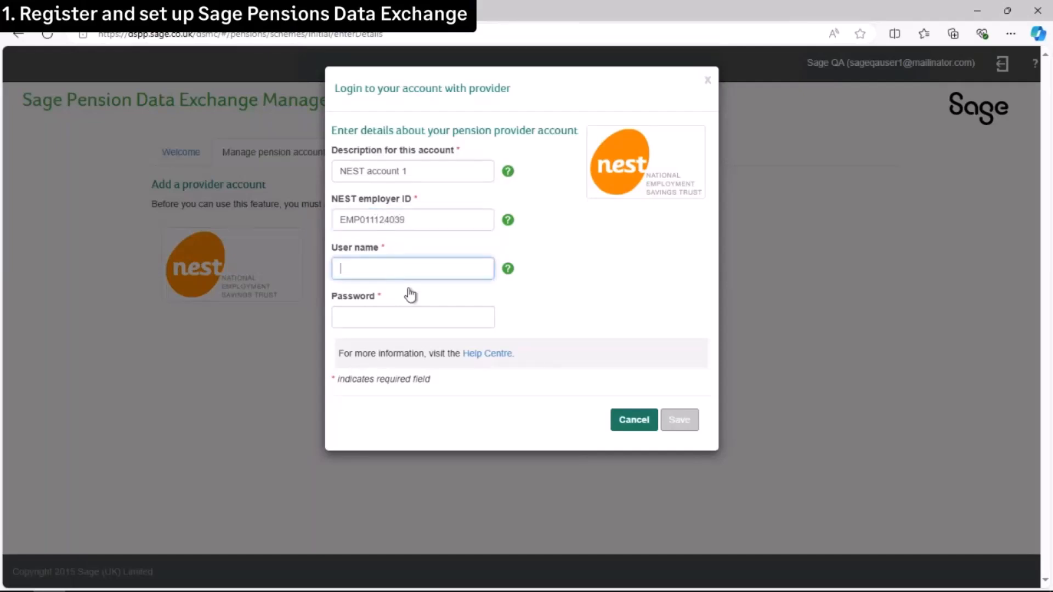
text(sageuserpdx14)
click(395, 315)
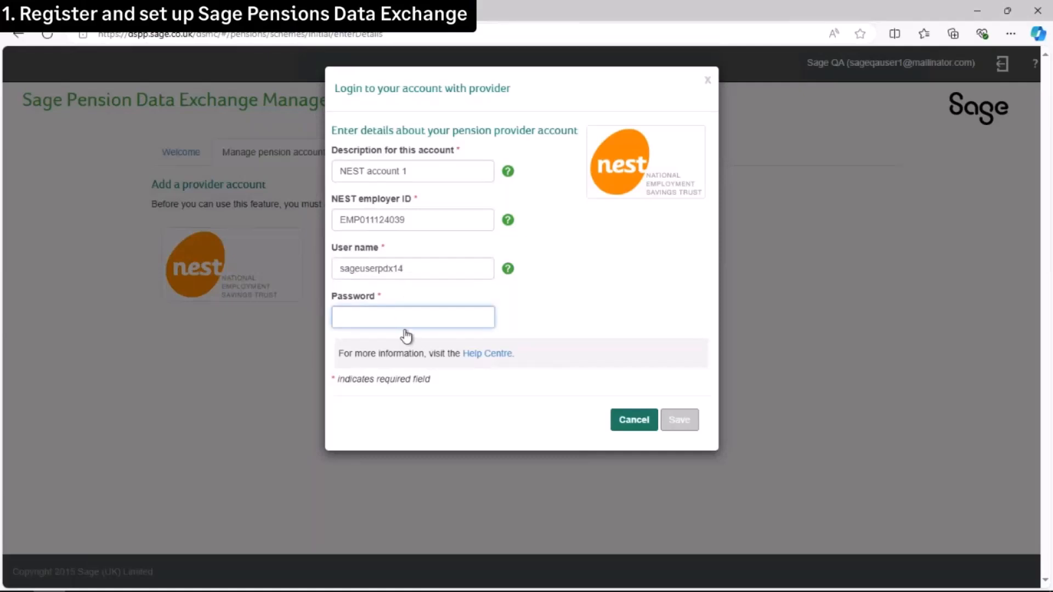
text(••••)
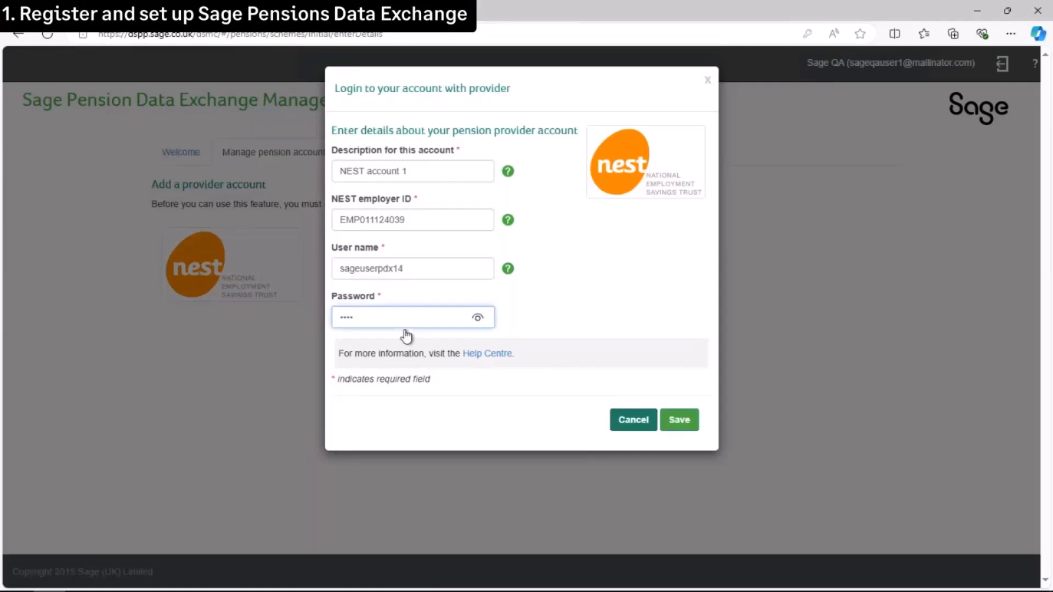
text(••••)
click(680, 431)
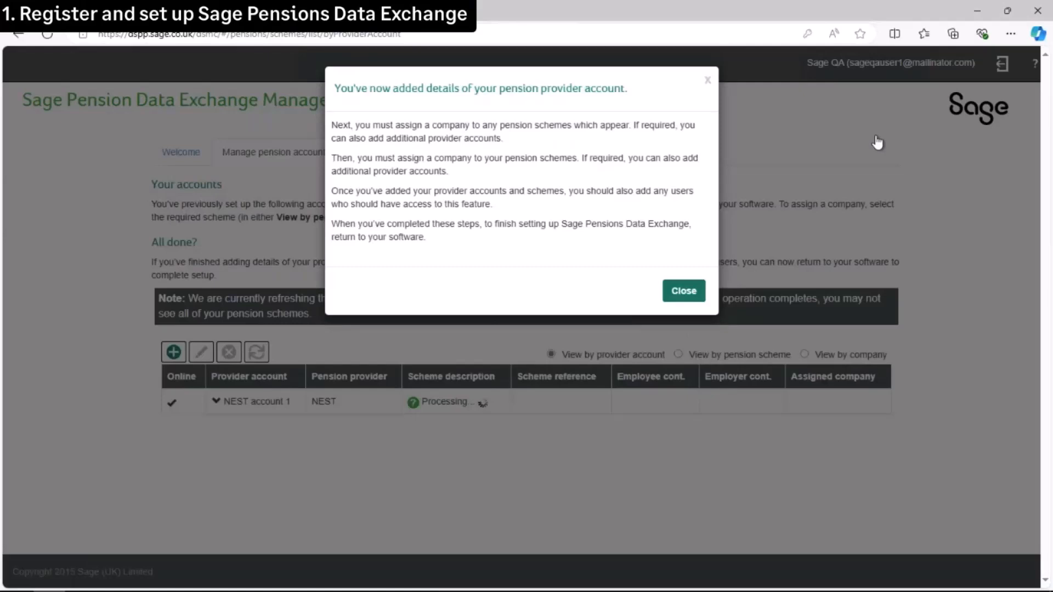
- Dismiss the account-added confirmation and open company assignment for the Monthly scheme
click(684, 290)
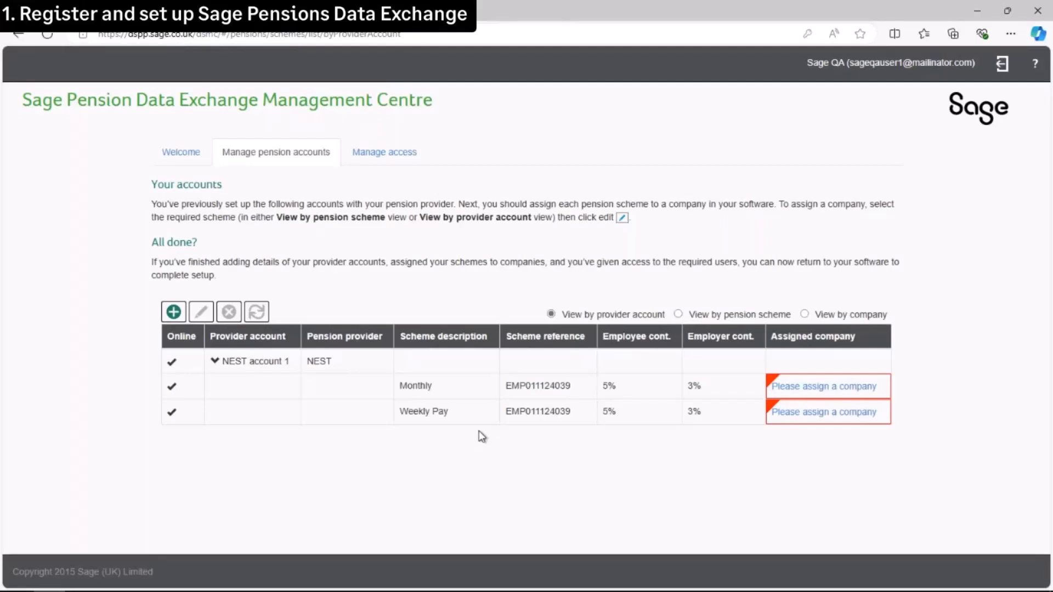
click(829, 393)
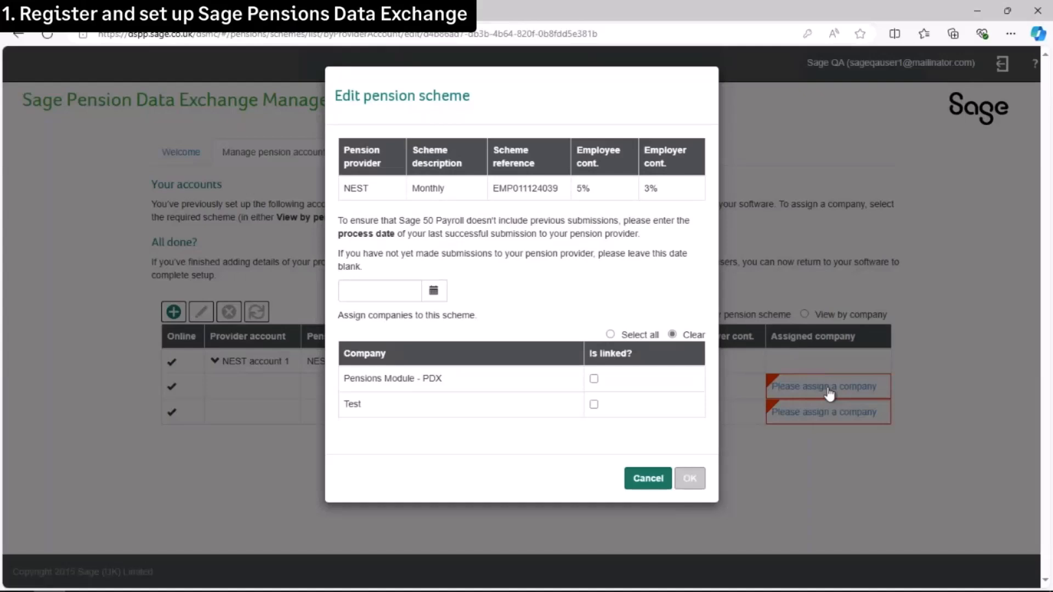
- Link Pensions Module - PDX to the Monthly scheme, then to the Weekly Pay scheme
click(593, 379)
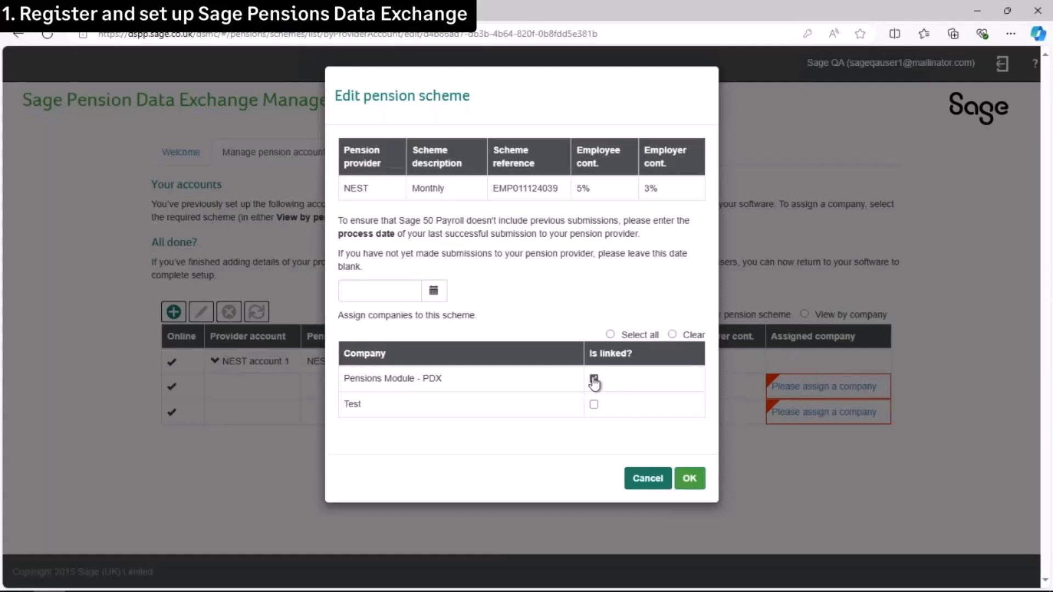
click(698, 482)
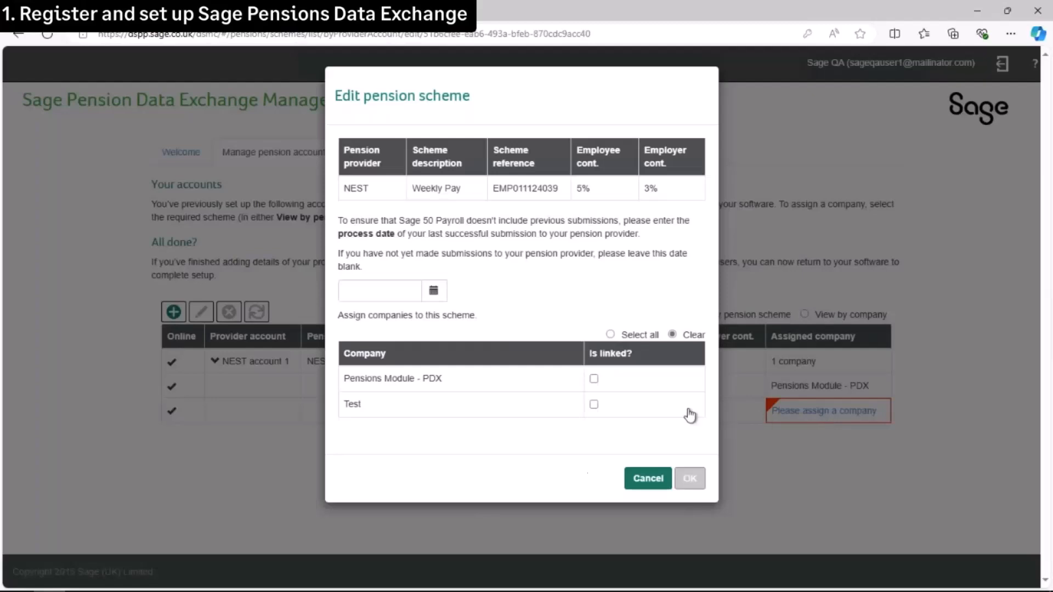
click(593, 380)
click(688, 480)
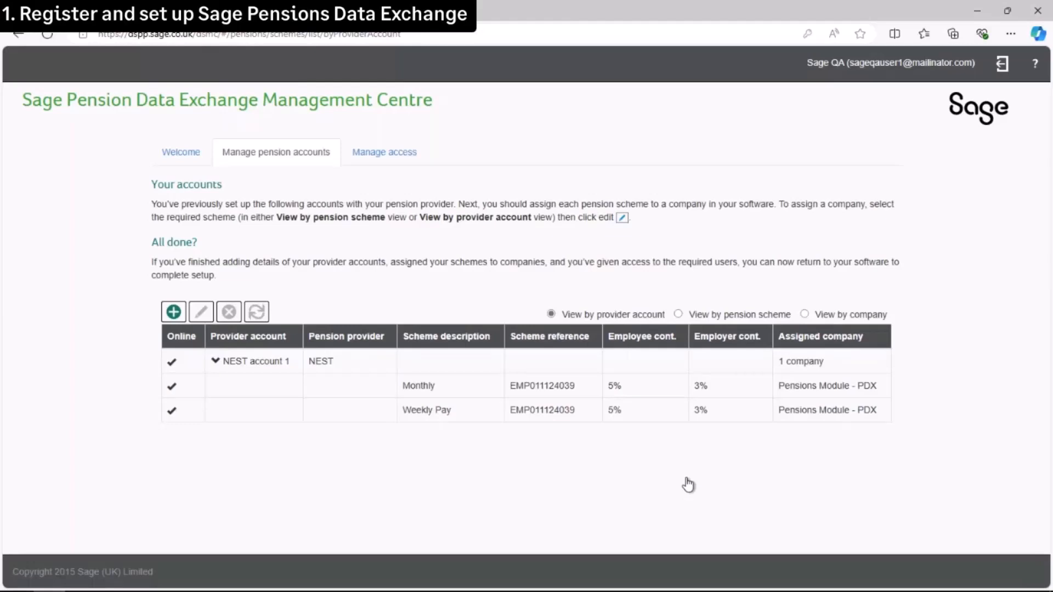
- Close the browser, mark step 1 done, and begin step 2's sign-in and payroll update
click(1038, 15)
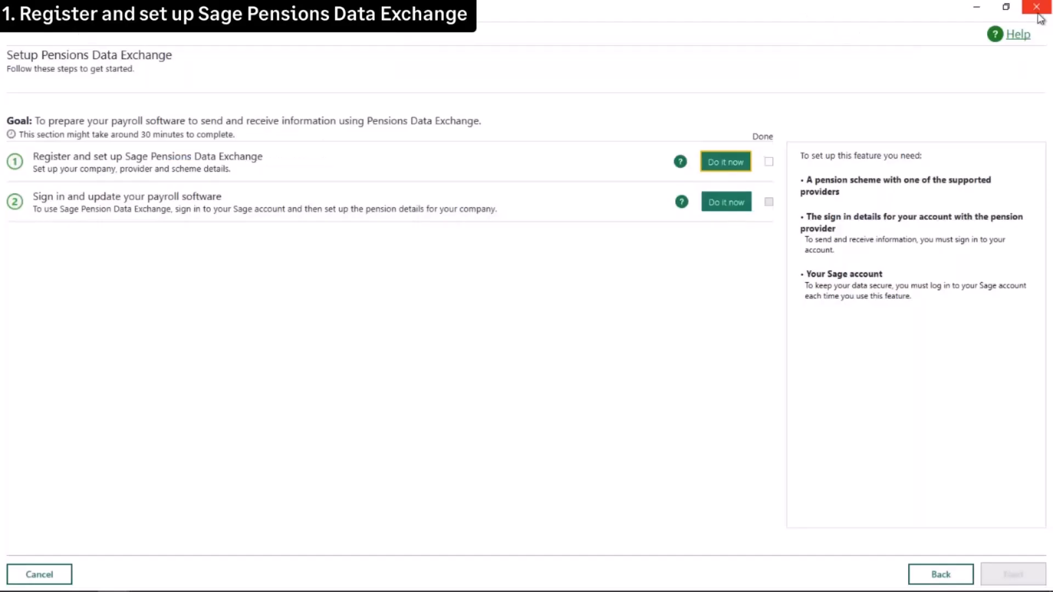
click(769, 162)
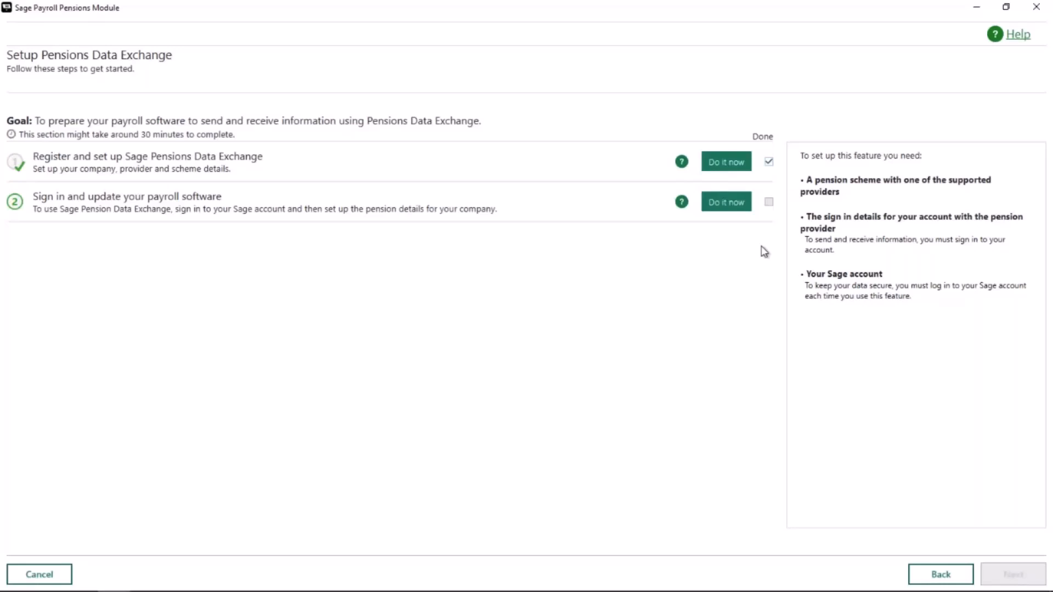
click(726, 206)
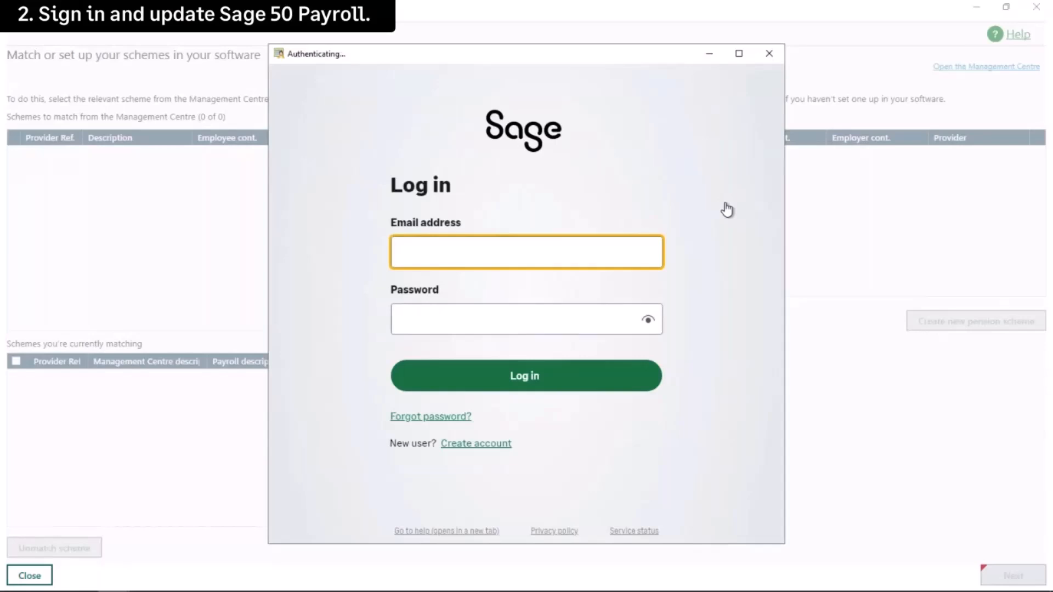
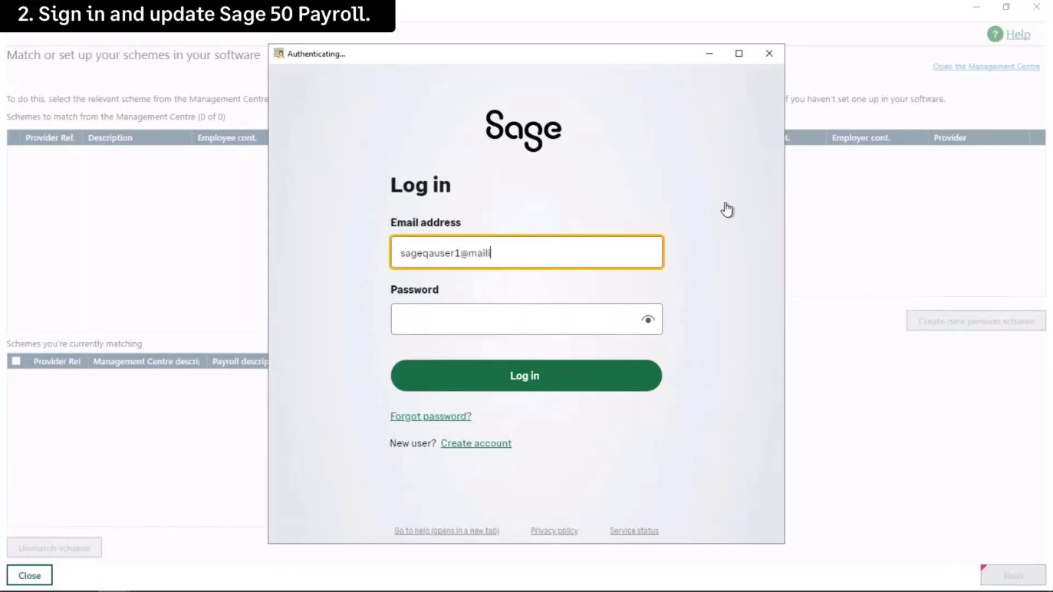
- Sign in with the Sage account e-mail and password to load the NEST schemes
click(604, 316)
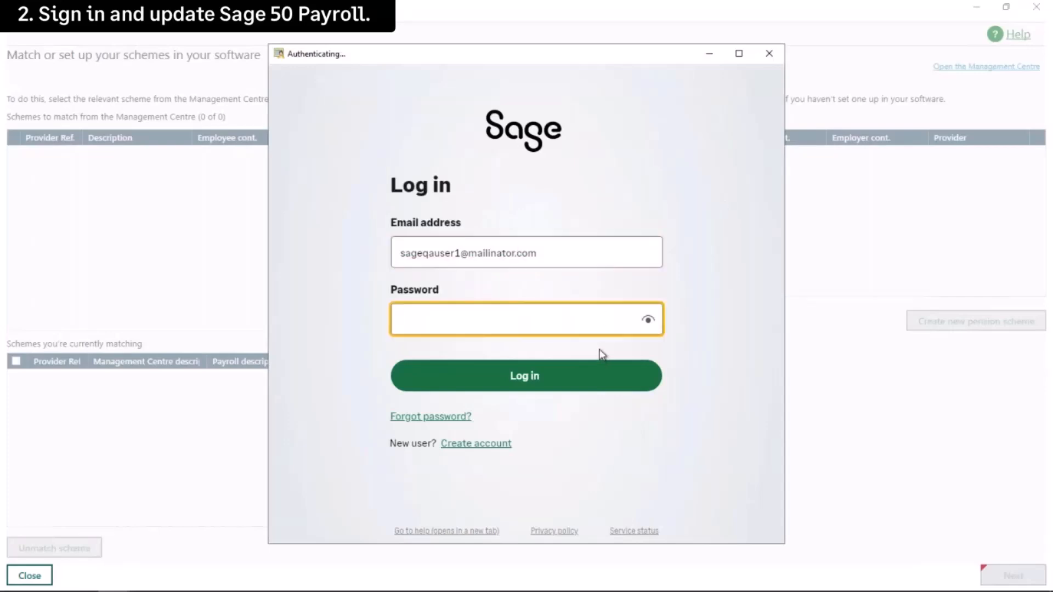
text(••••••••)
key(Return)
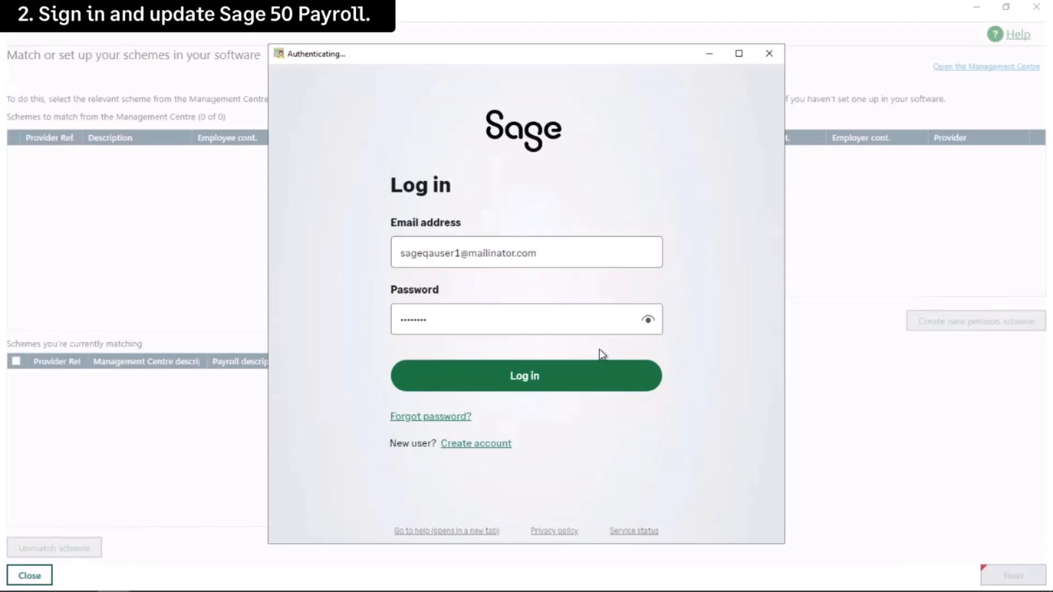
click(534, 384)
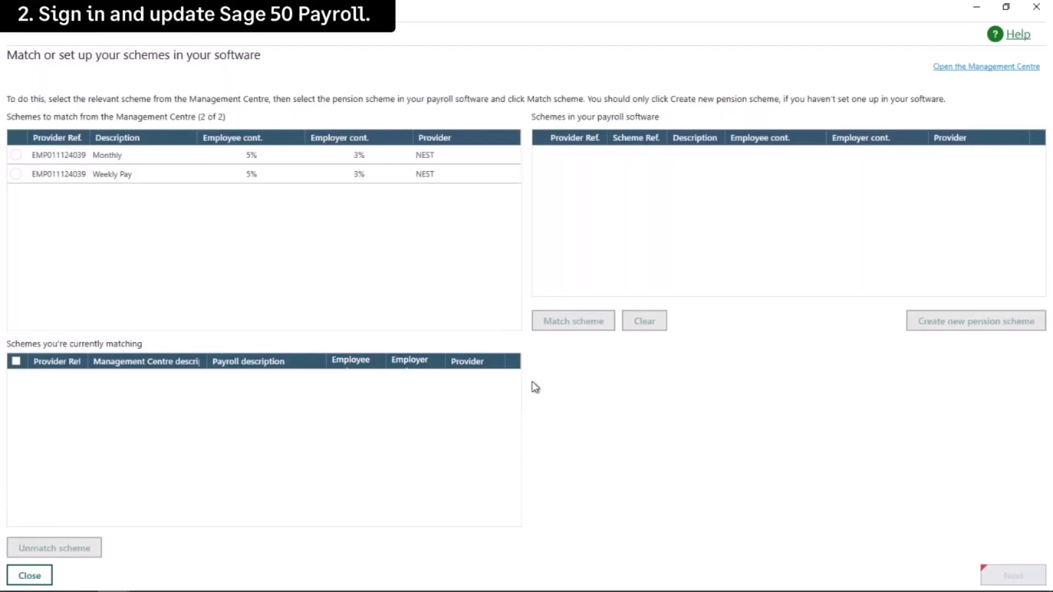
- Match Weekly Pay and then Monthly each to the payroll's NEST Pension scheme
click(16, 174)
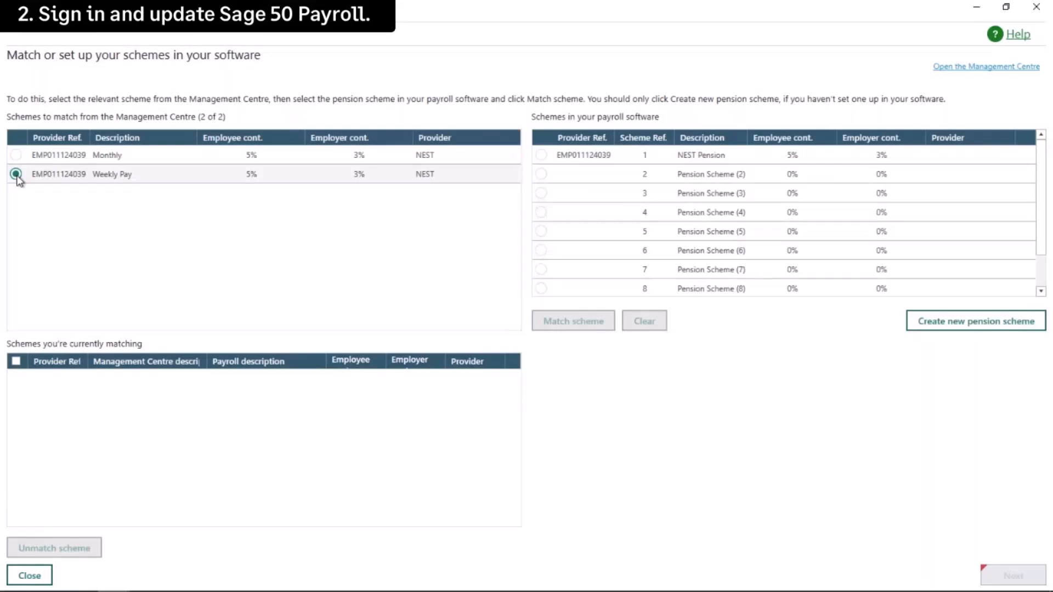
click(541, 156)
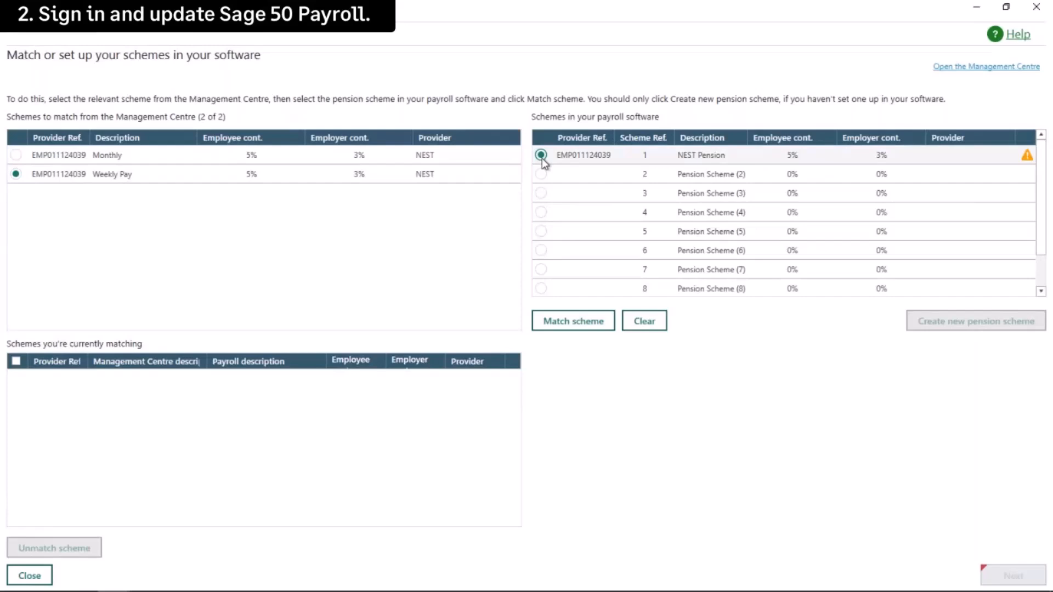
click(573, 324)
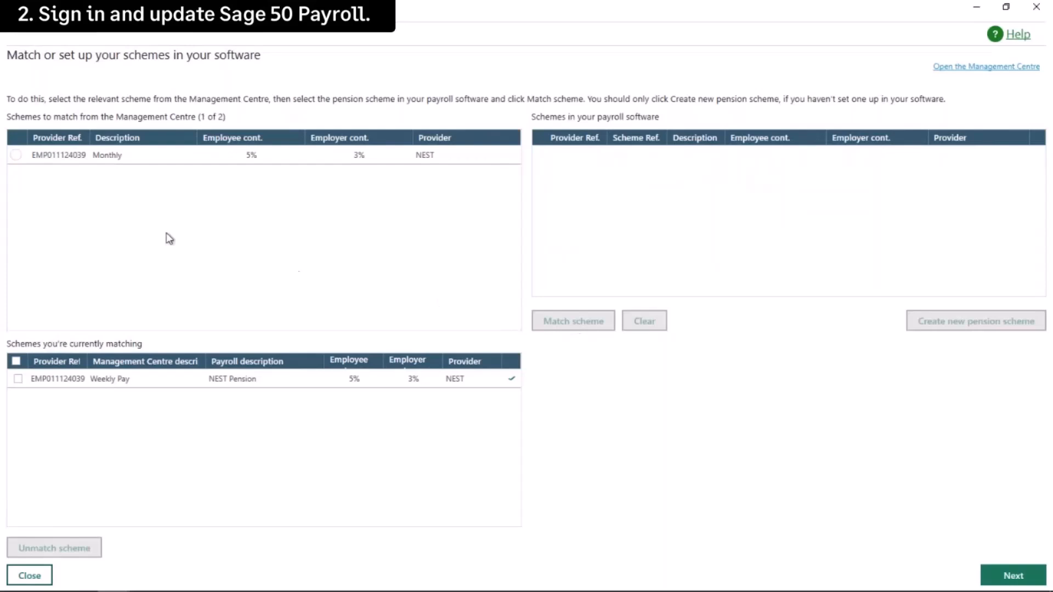
click(16, 156)
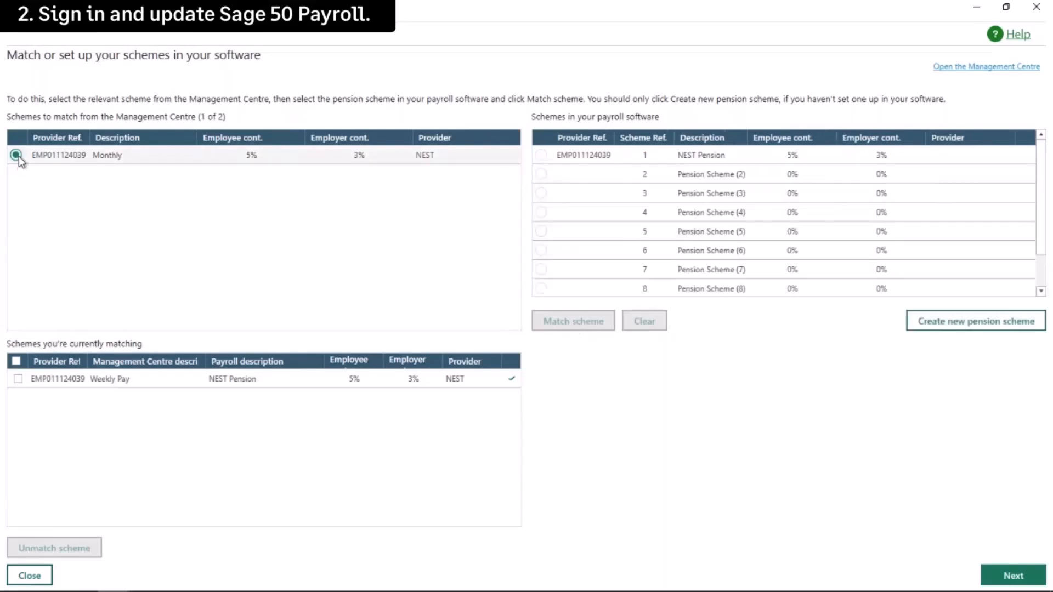
click(541, 155)
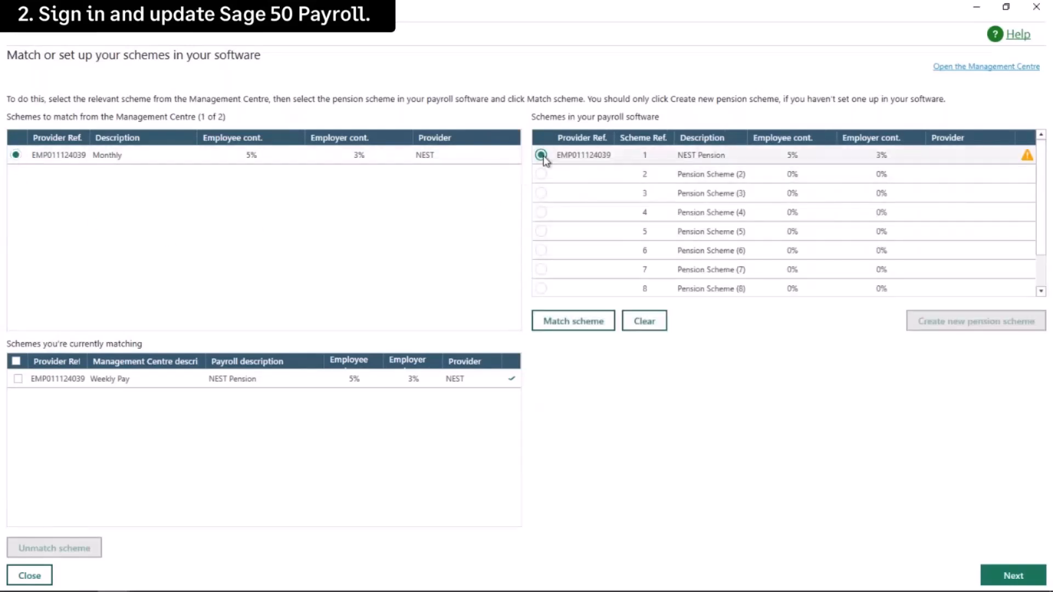
click(566, 320)
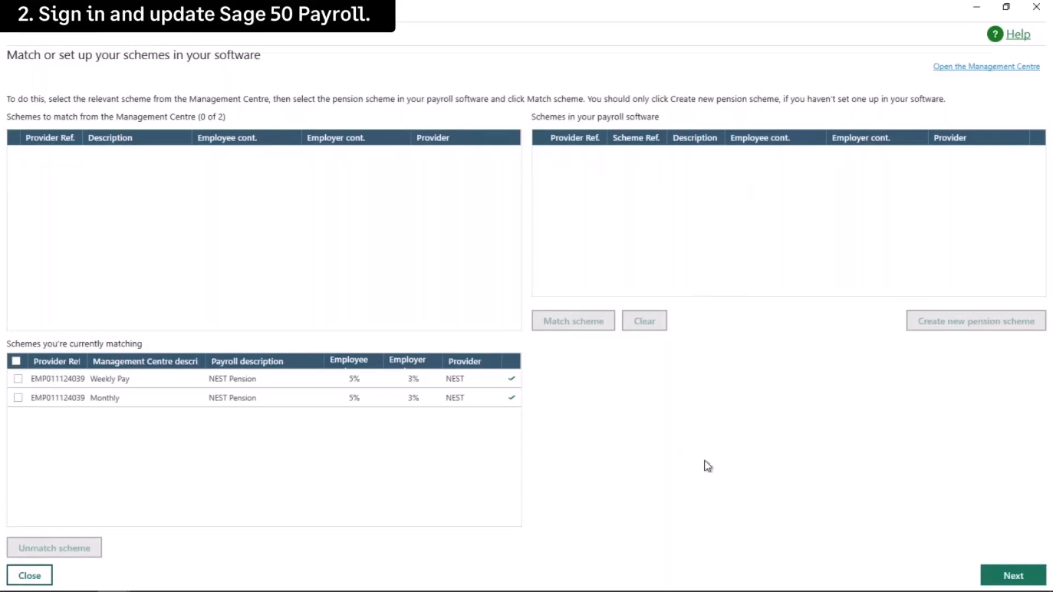
- Make Weekly Pay the default matched NEST scheme and save the scheme choices
click(1009, 577)
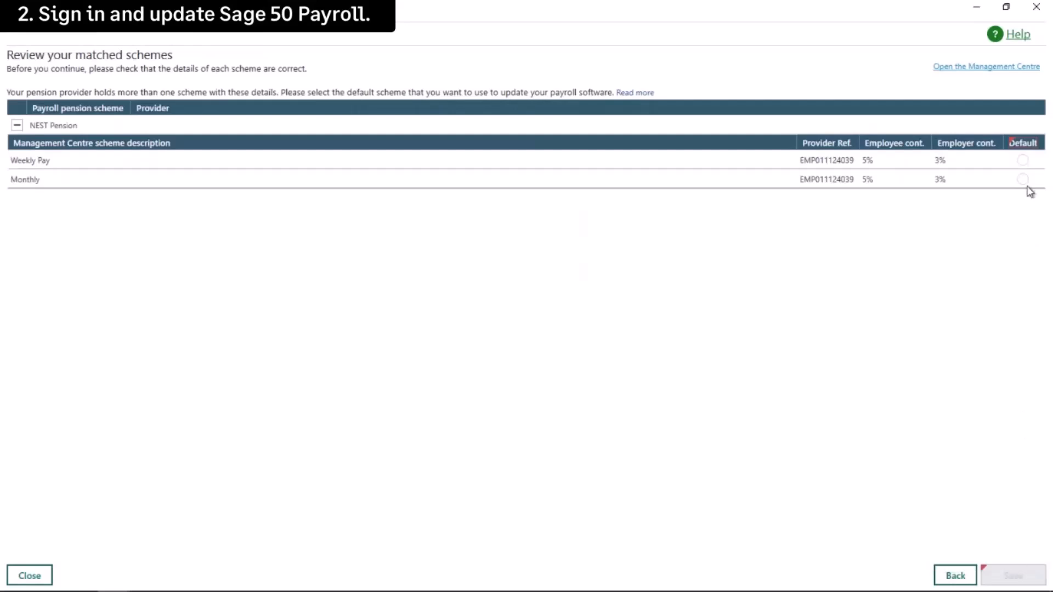
click(1022, 160)
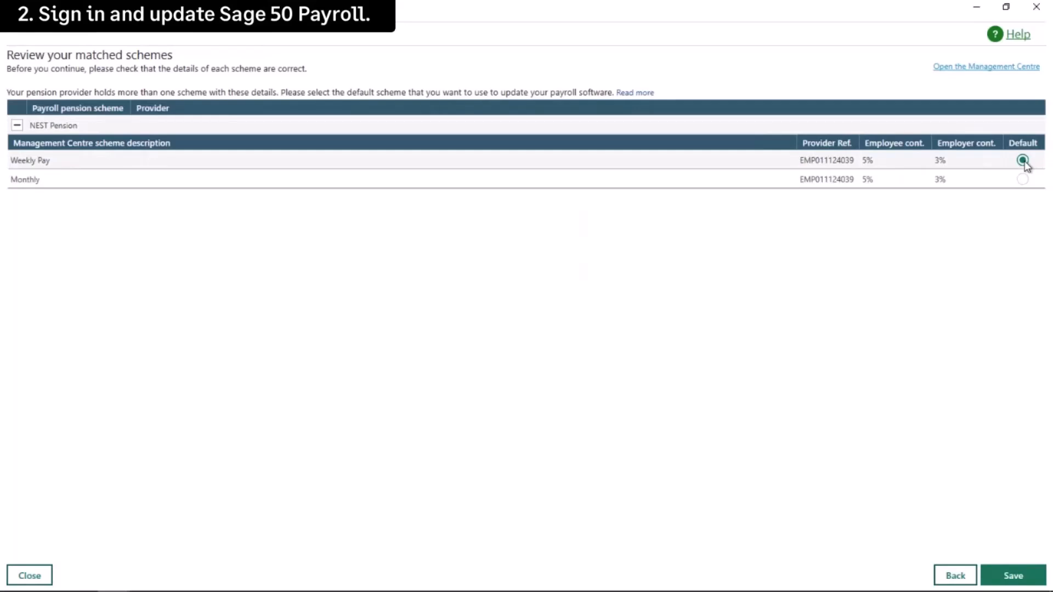
click(1013, 576)
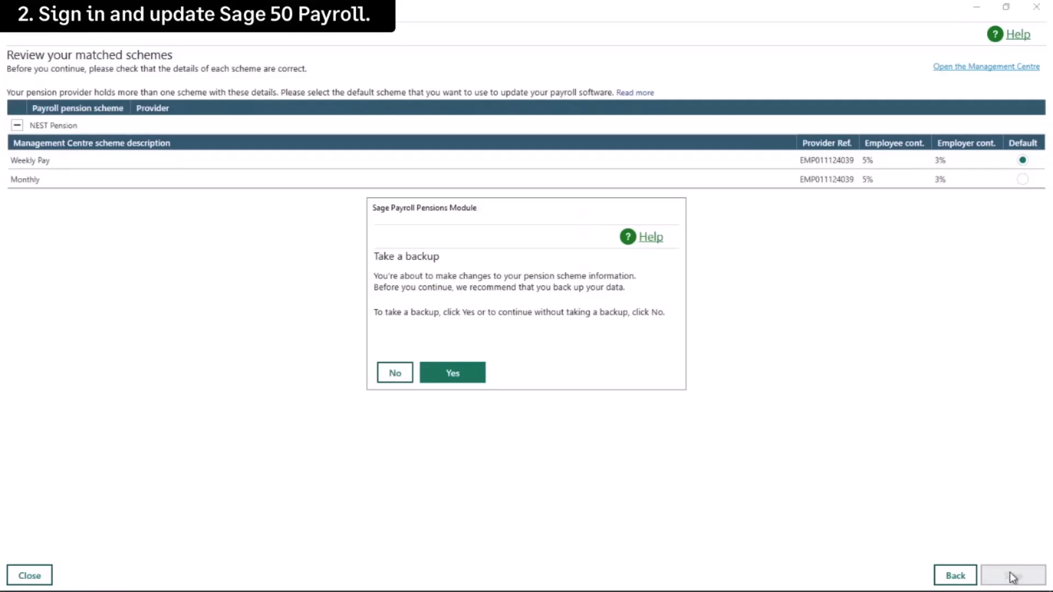
- Back up the payroll data to Documents as 'PDX setup SagePay.Pensions Module - PDX.0924'
click(473, 379)
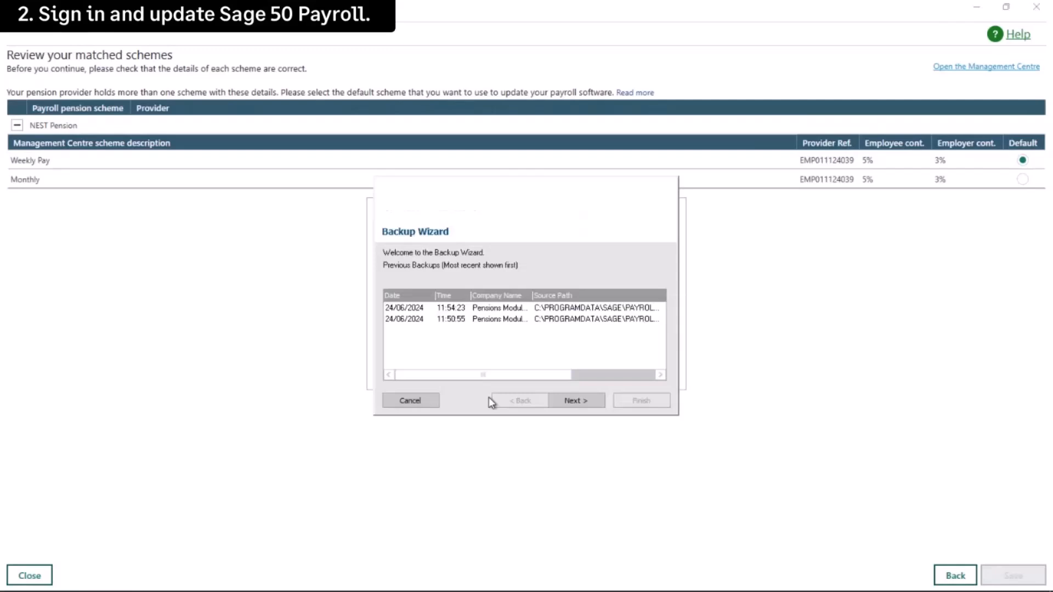
click(574, 403)
click(575, 402)
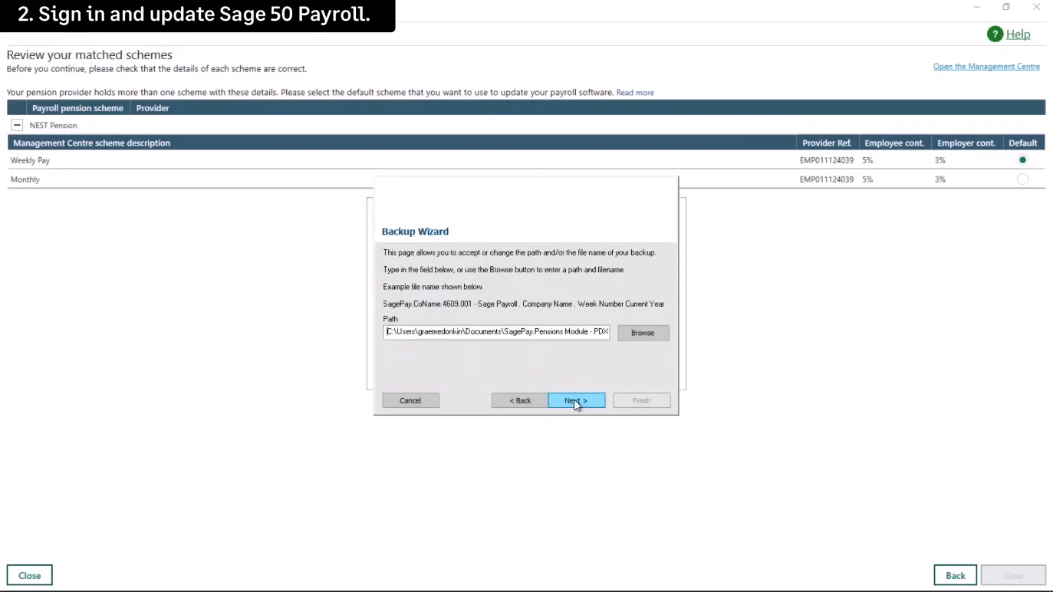
click(638, 332)
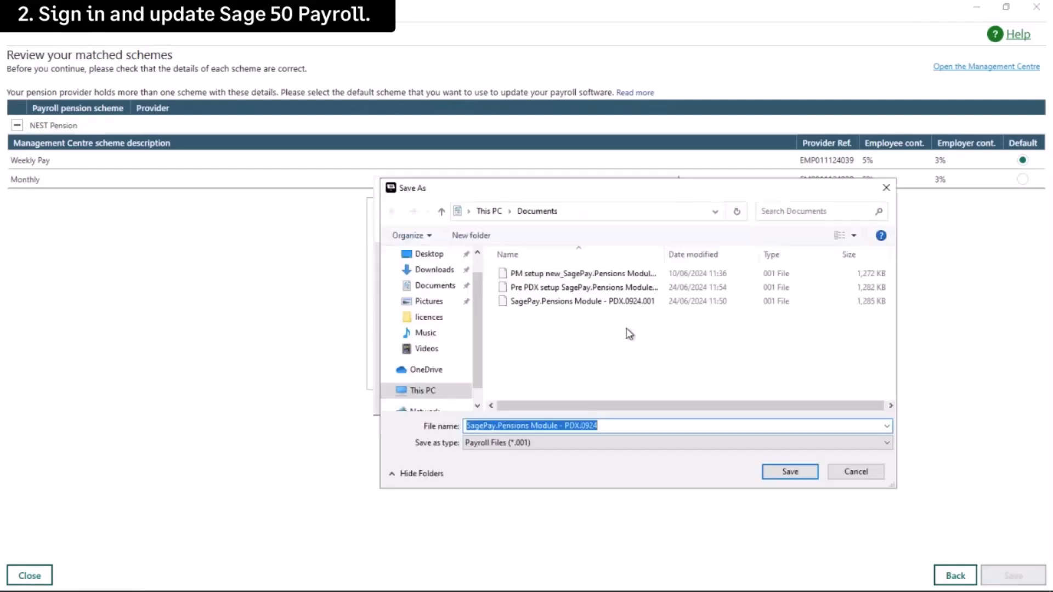
text(PDX setup)
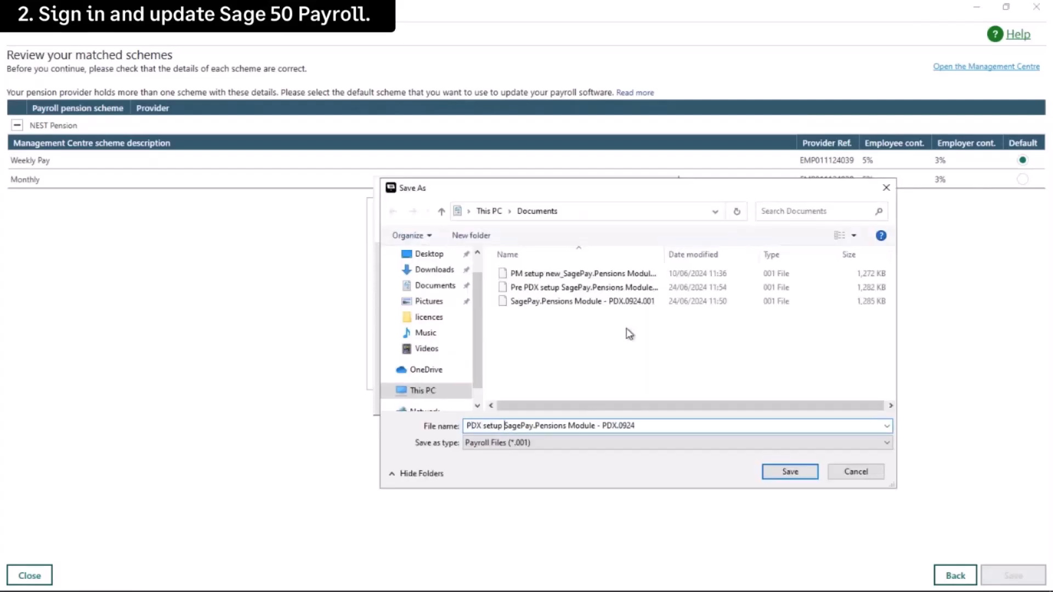
click(793, 472)
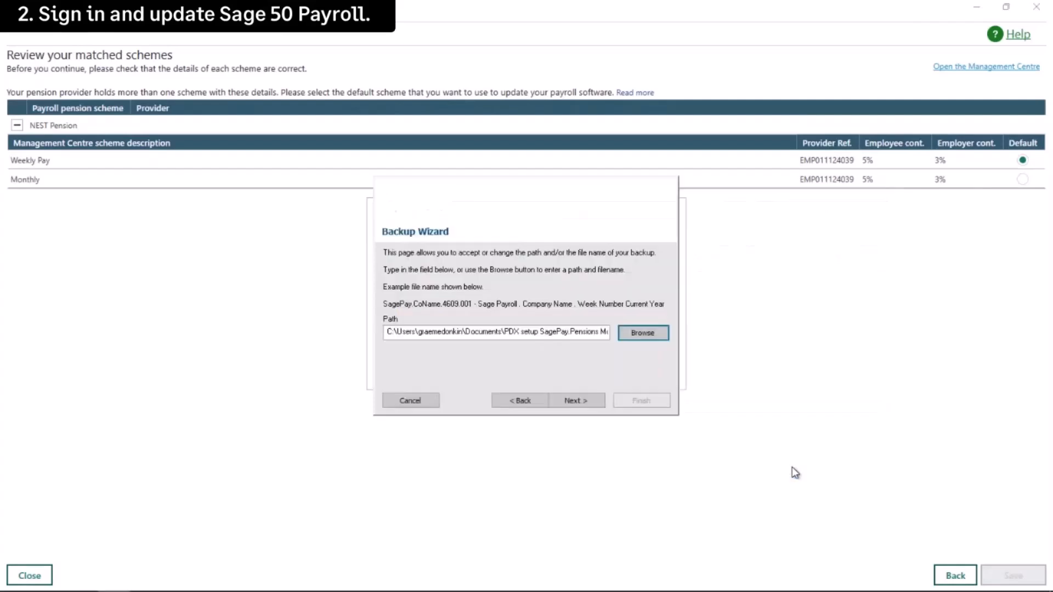
click(598, 400)
click(642, 401)
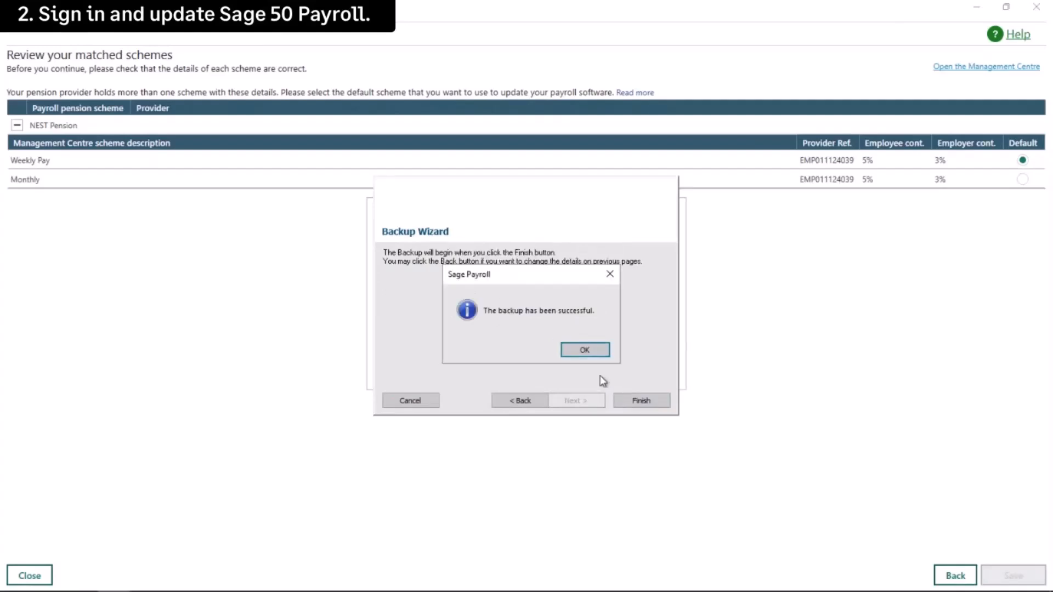
click(585, 351)
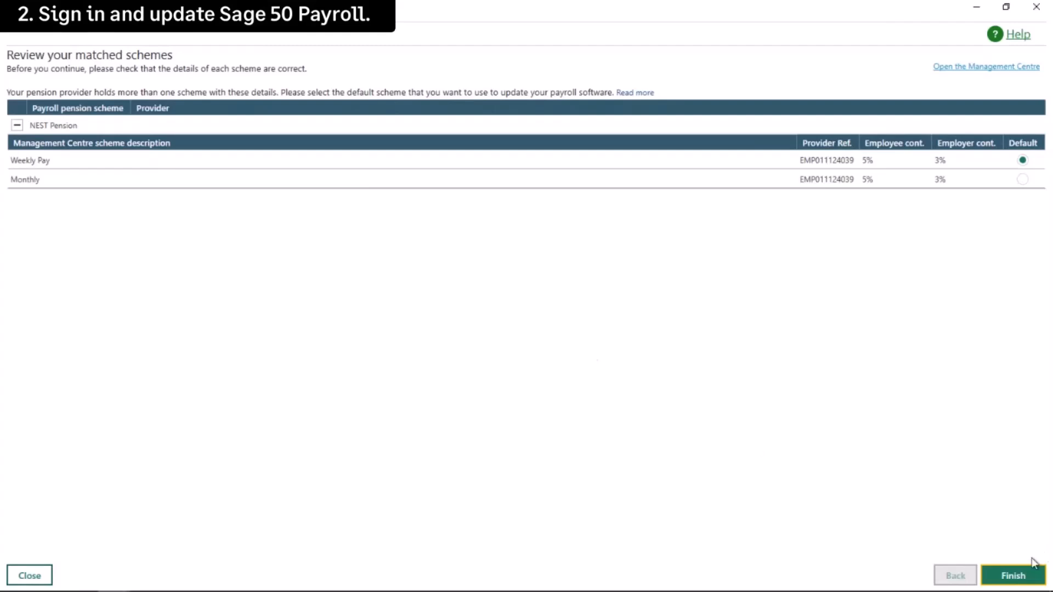
- Finish the matched-schemes review and mark step 2, sign-in and update, as done
click(1016, 576)
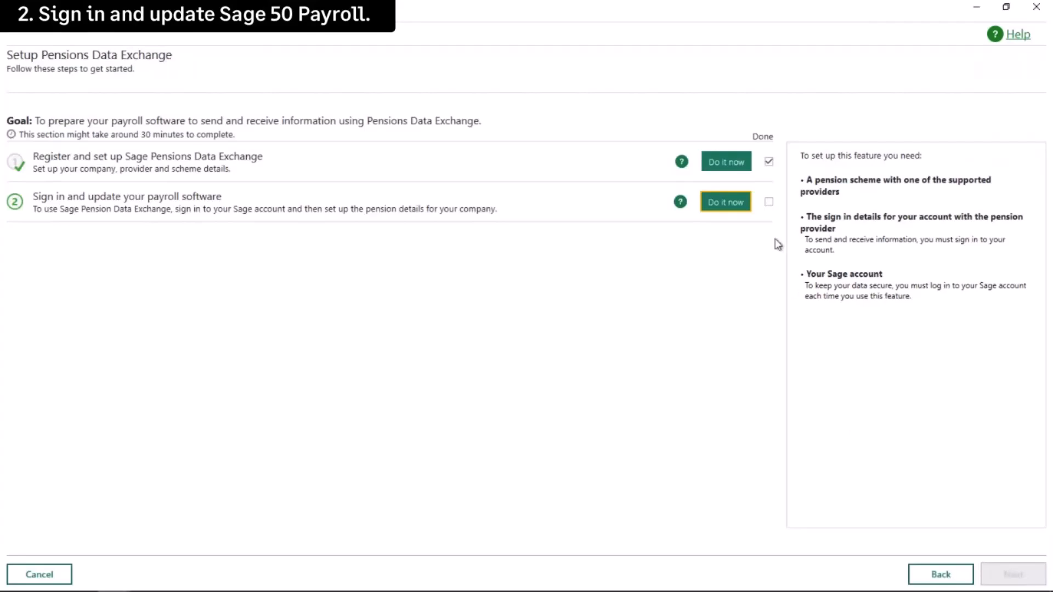
click(769, 202)
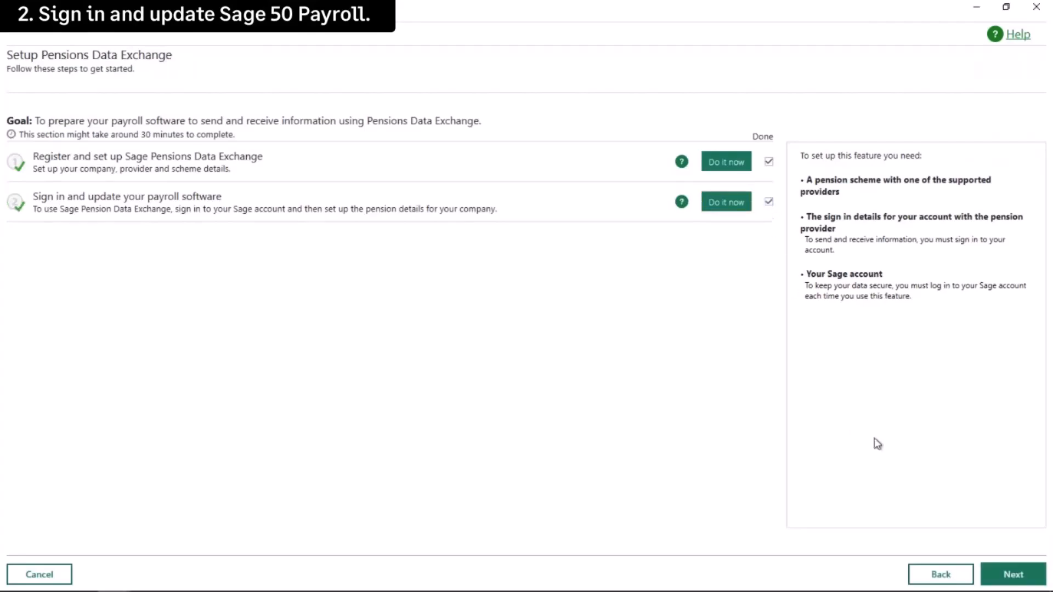
click(1013, 576)
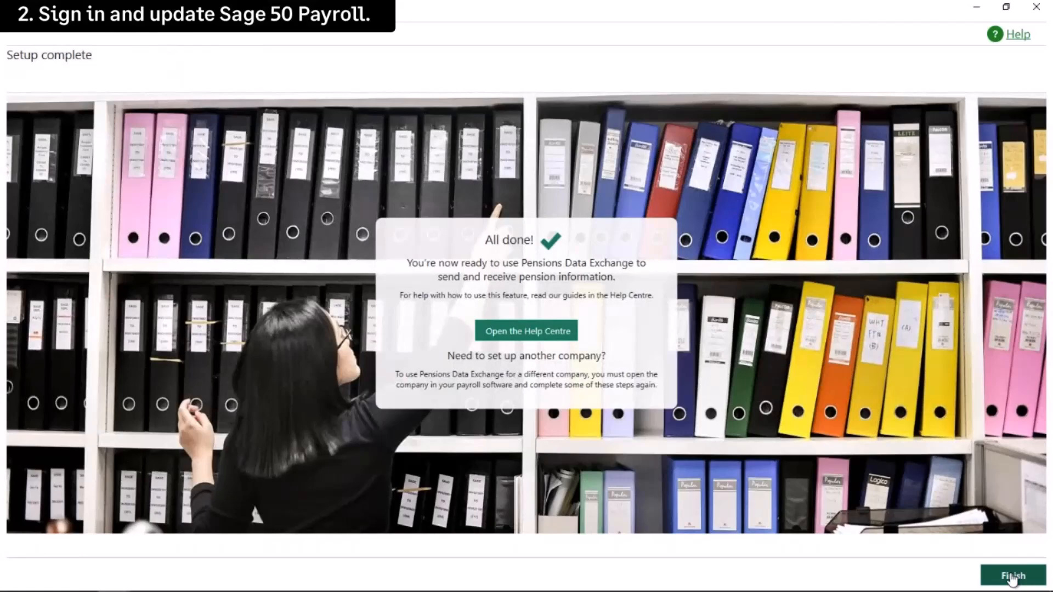
- Finish the completed Pensions Data Exchange setup to return to the Pensions Module settings
click(1013, 576)
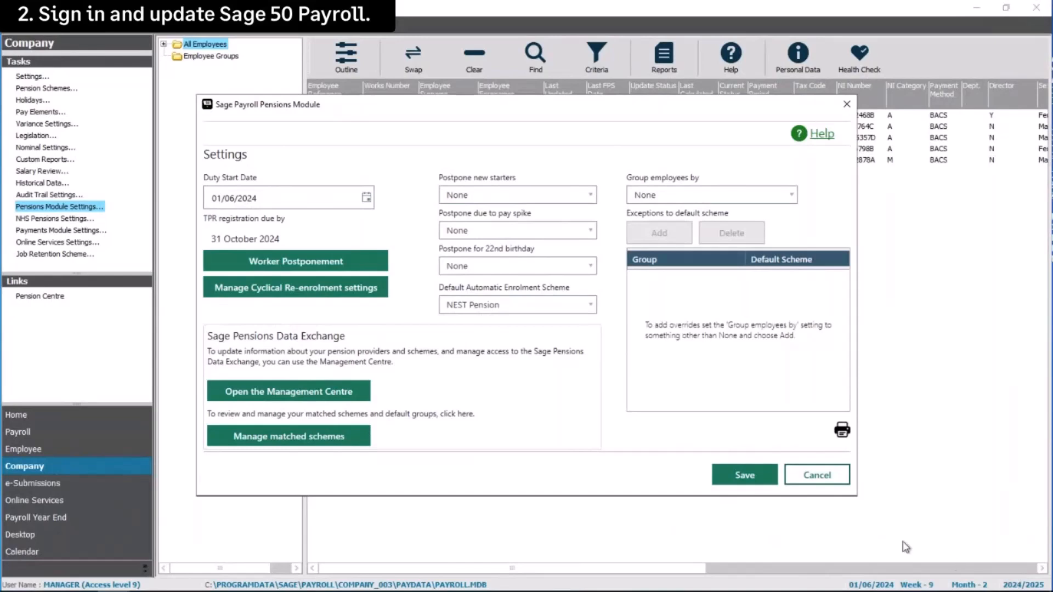
- Save the Pensions Module settings and close the settings dialog
click(753, 479)
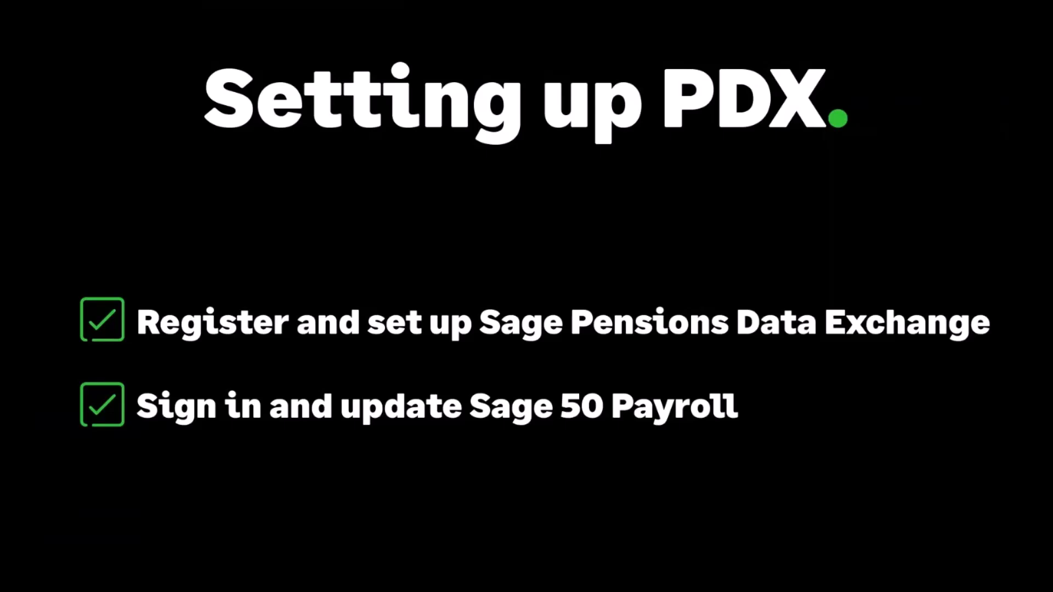
key(Escape)
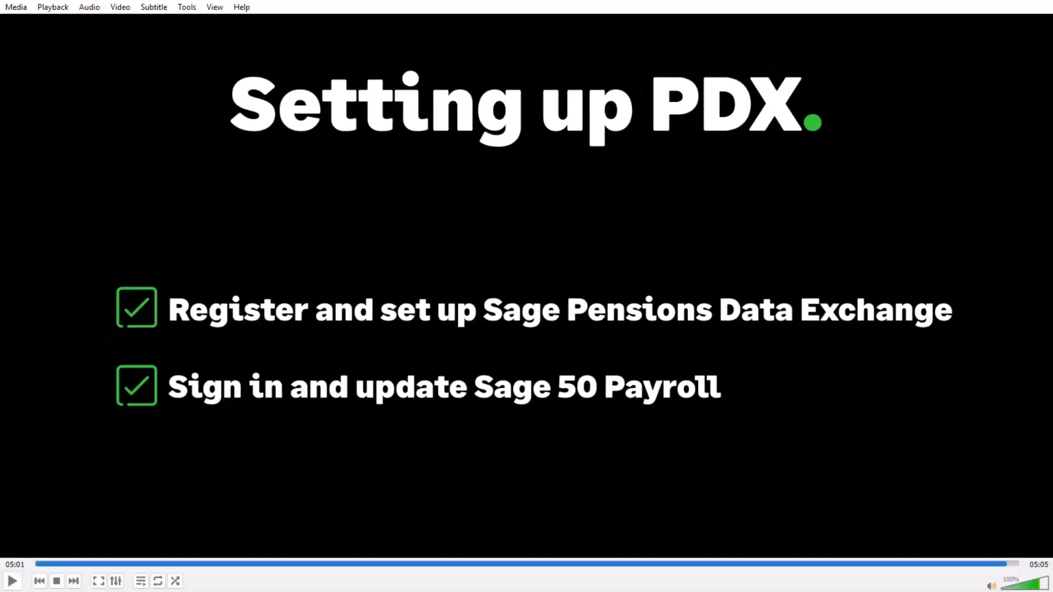
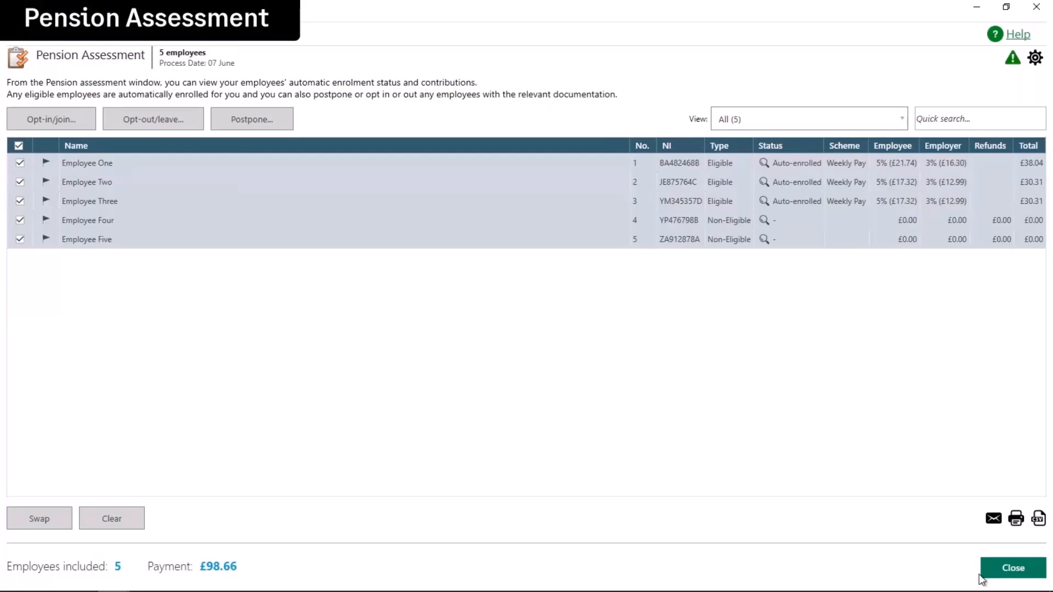
- Close the pension assessment and update records for the 5 Weekly employees for week 9
click(1008, 570)
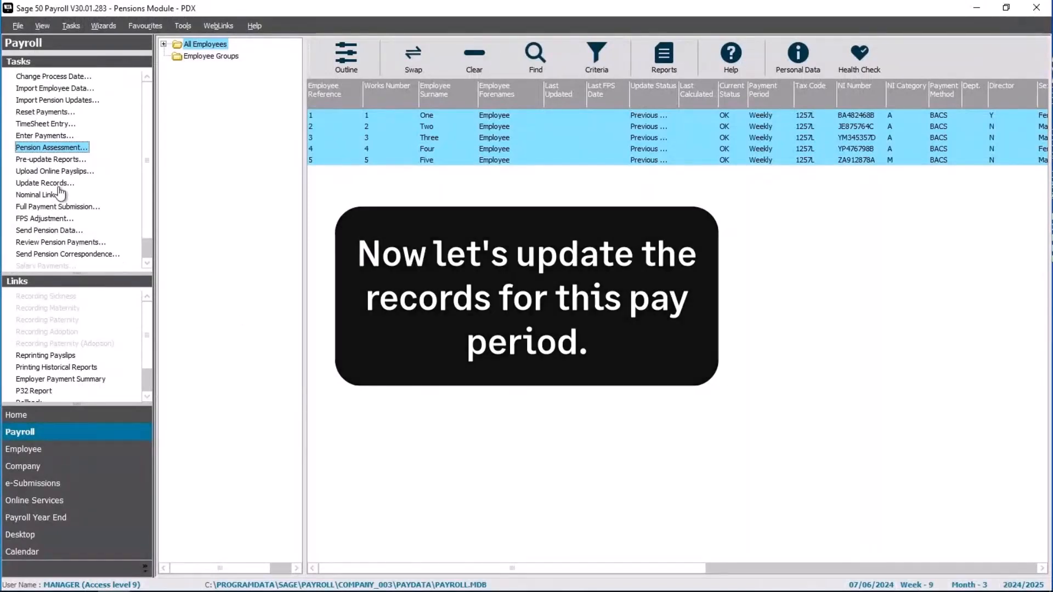
click(60, 187)
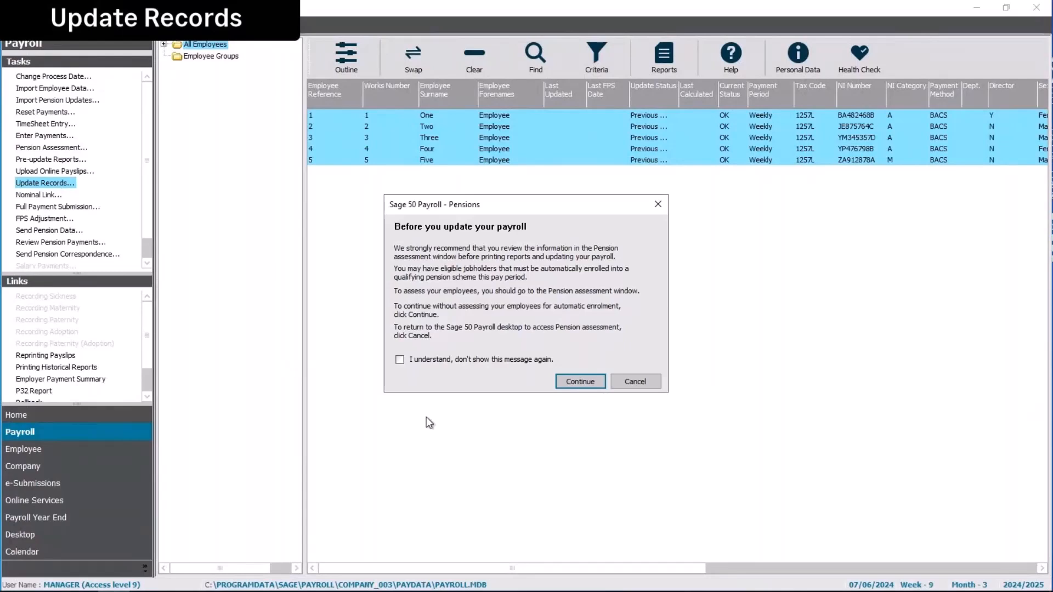
click(577, 383)
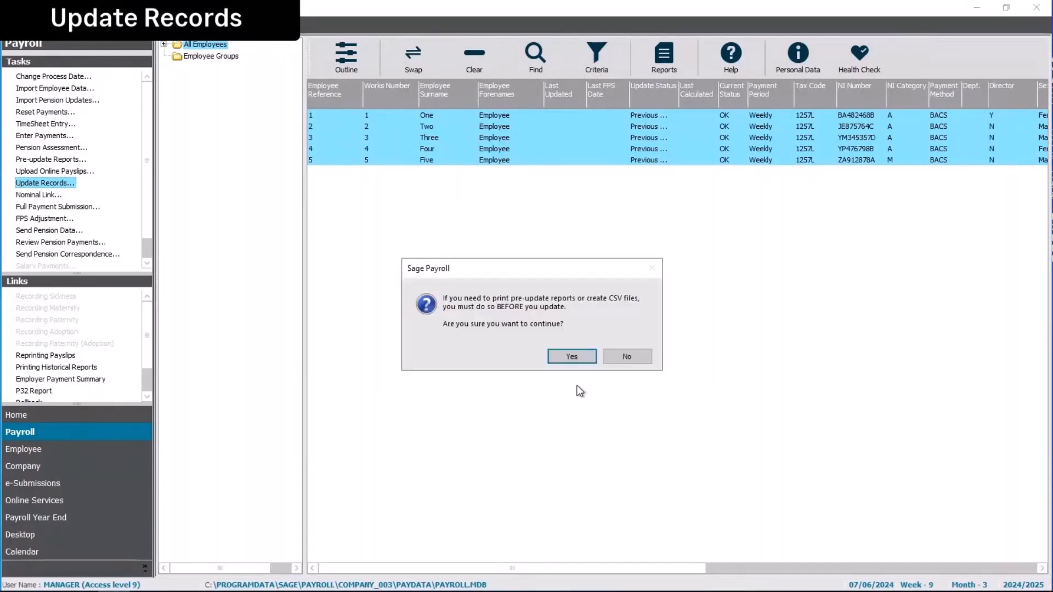
click(575, 357)
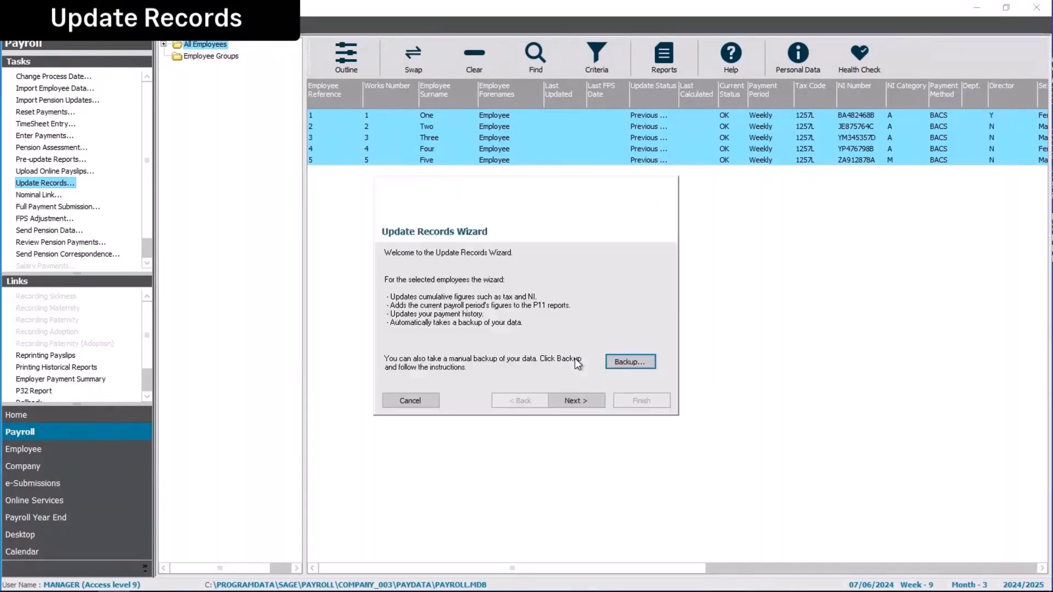
click(581, 403)
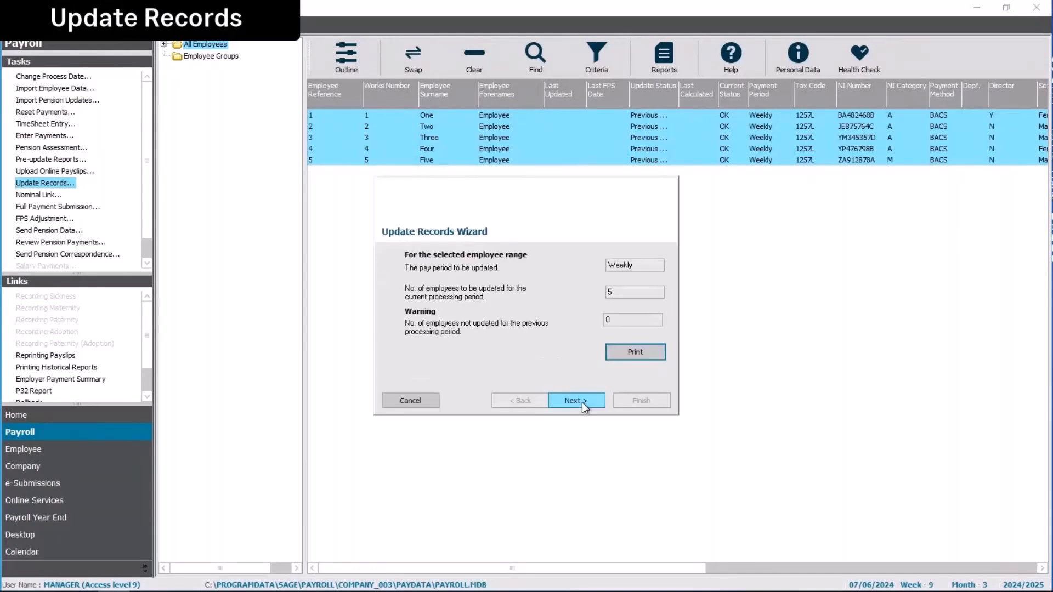
click(581, 402)
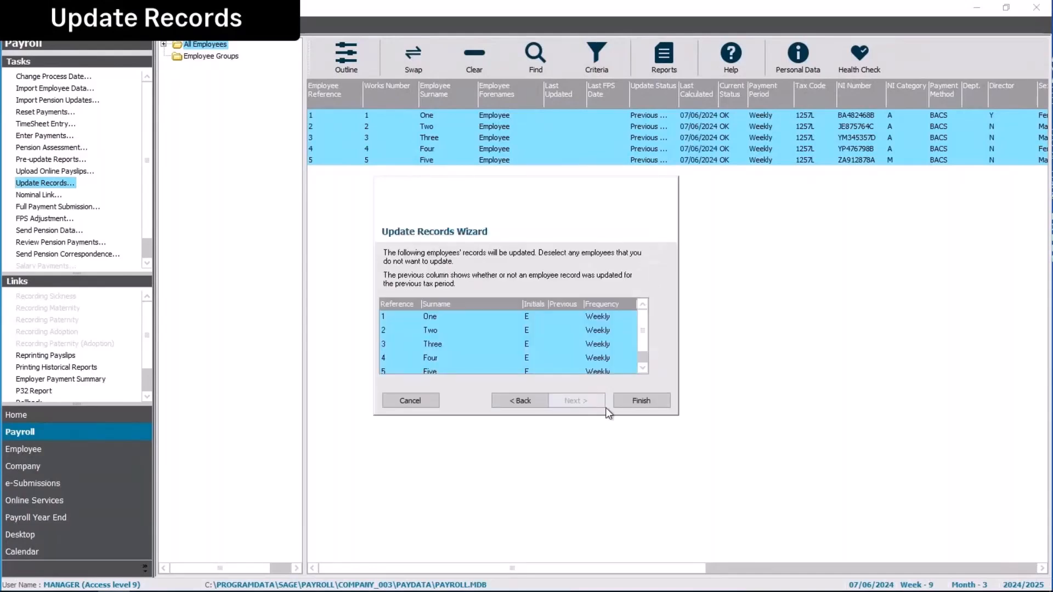
click(642, 401)
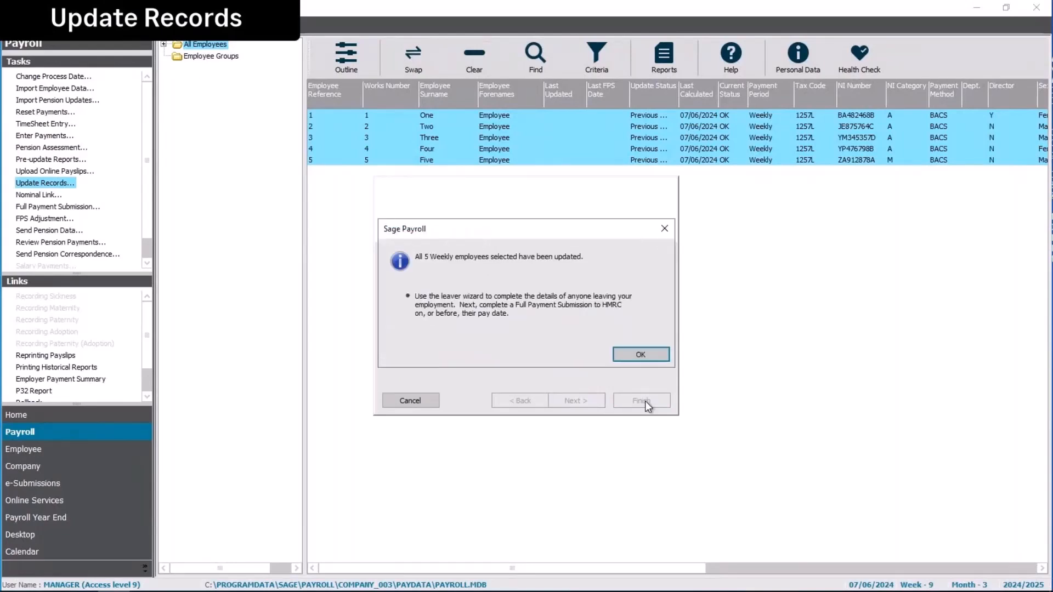
- Open Send Pension Data full-screen, showing 3 NEST enrolments and 3 contributions totalling £98.66
click(640, 354)
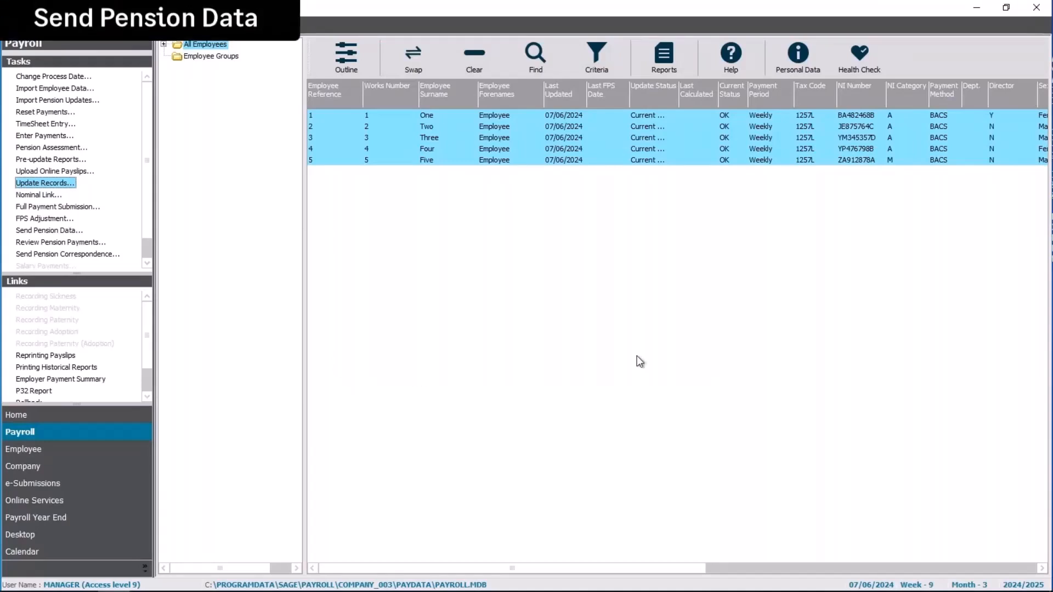
click(53, 233)
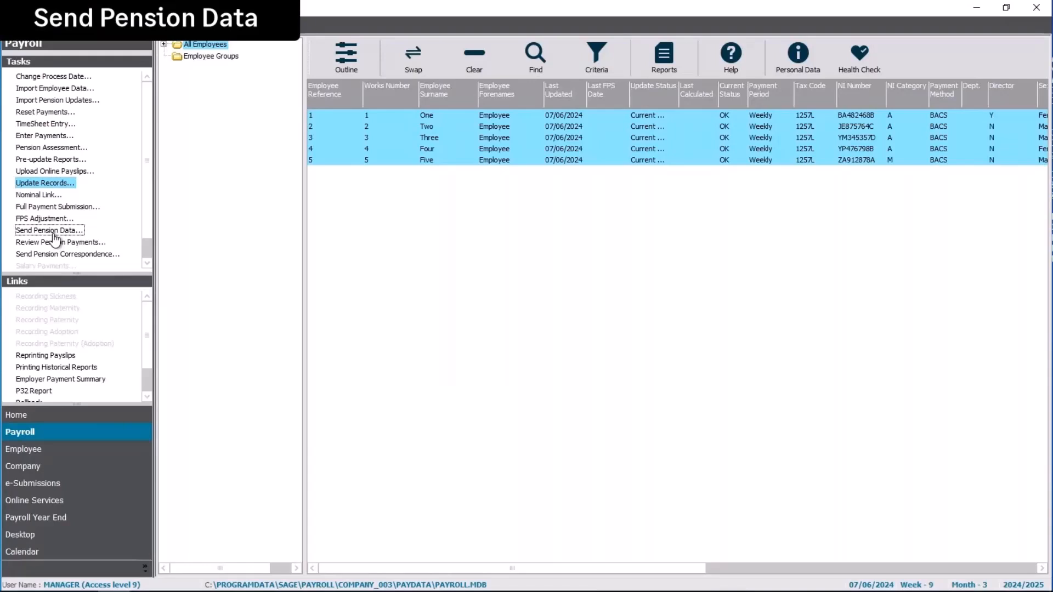
click(54, 232)
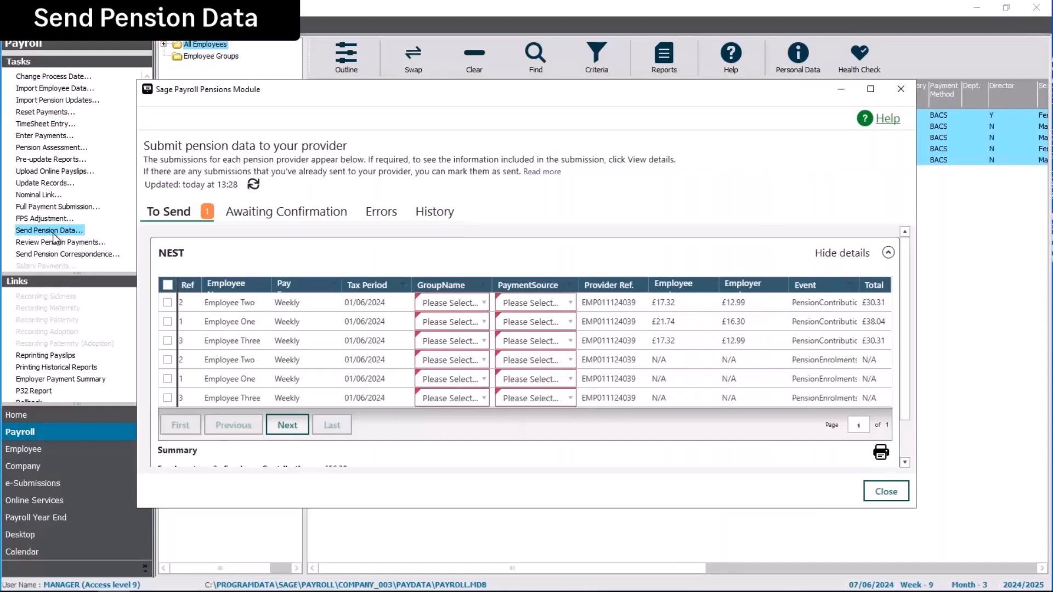
click(870, 90)
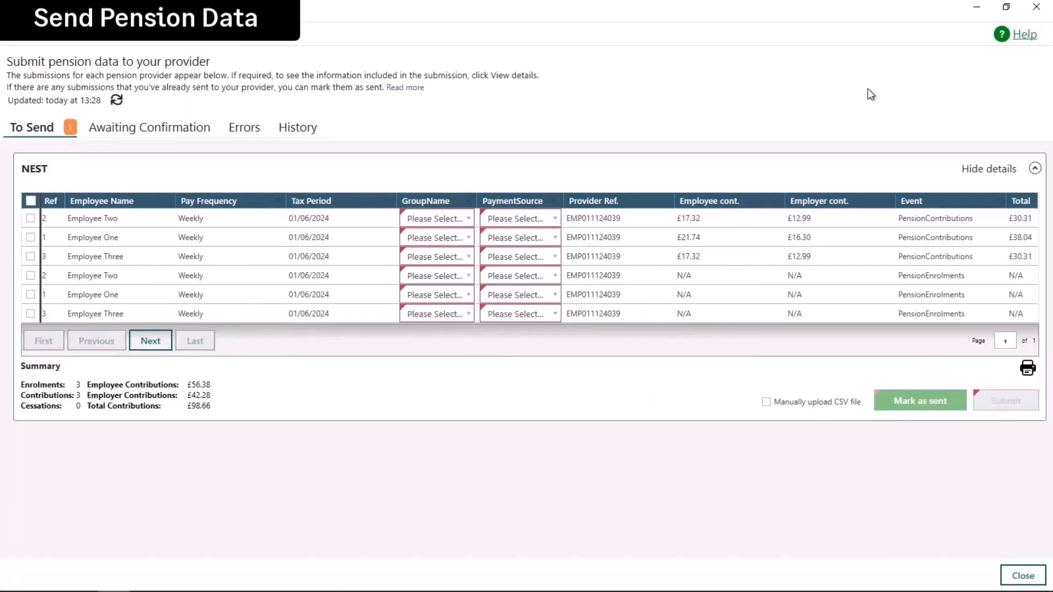
- Set Employee Two's group to Weekly Pay and payment source to Source 1
click(467, 221)
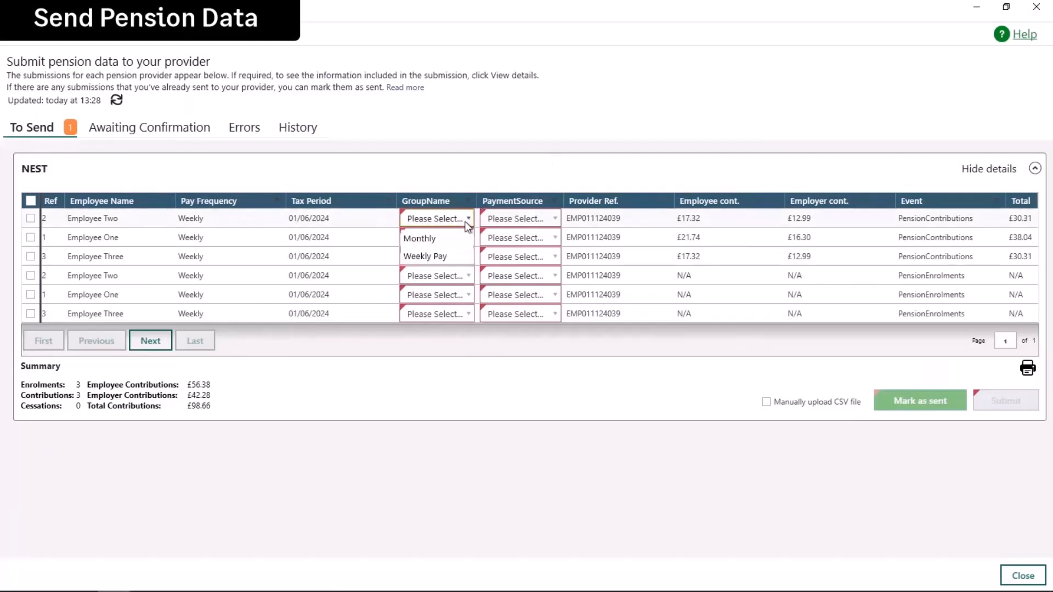
click(434, 255)
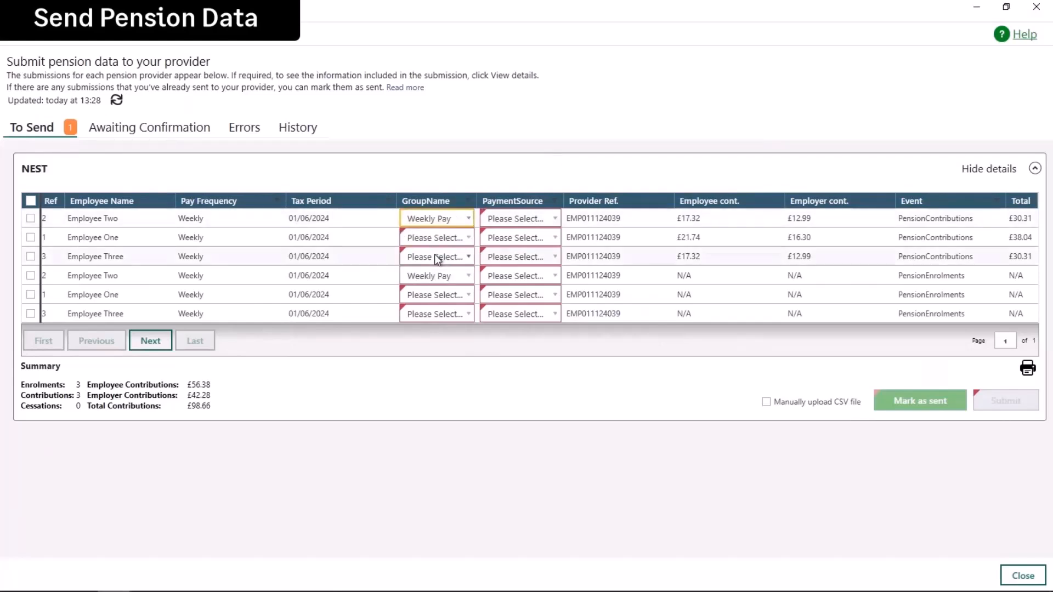
click(539, 219)
click(515, 238)
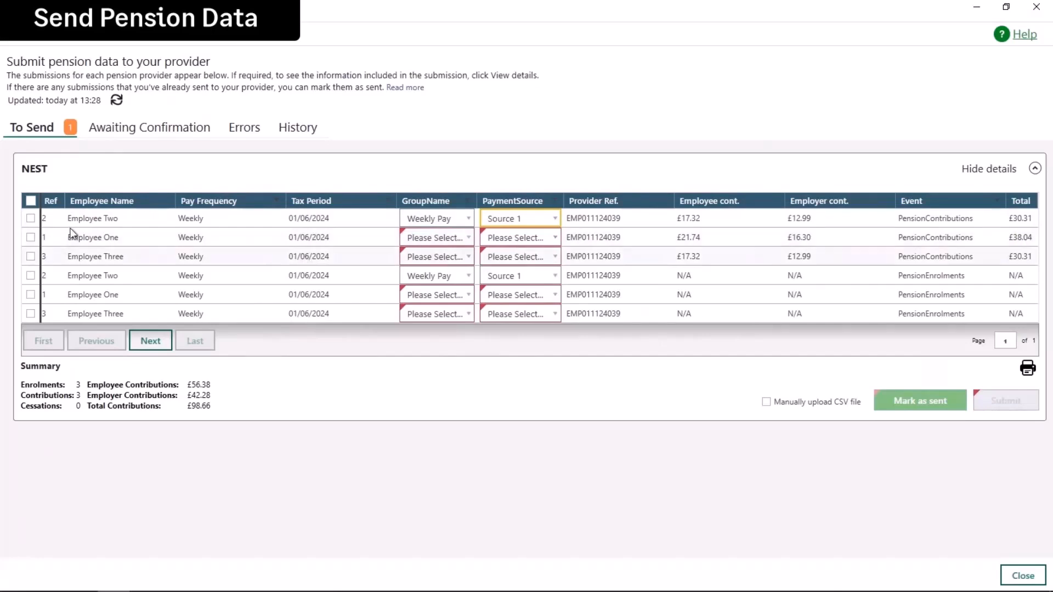
- Select all six rows and bulk-set group Weekly Pay and payment source Source 1
click(30, 201)
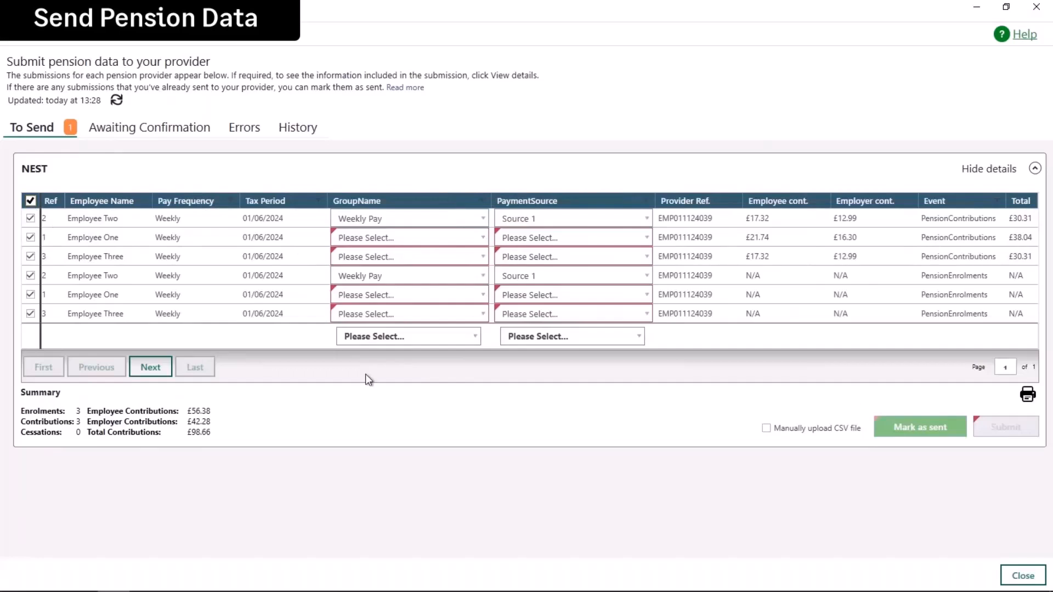
click(404, 341)
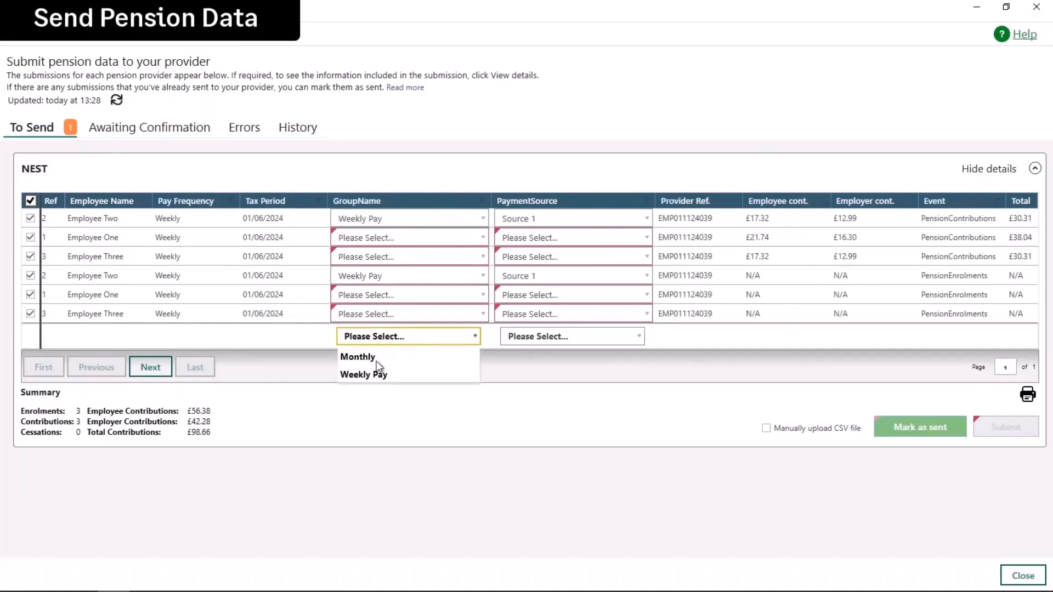
click(377, 375)
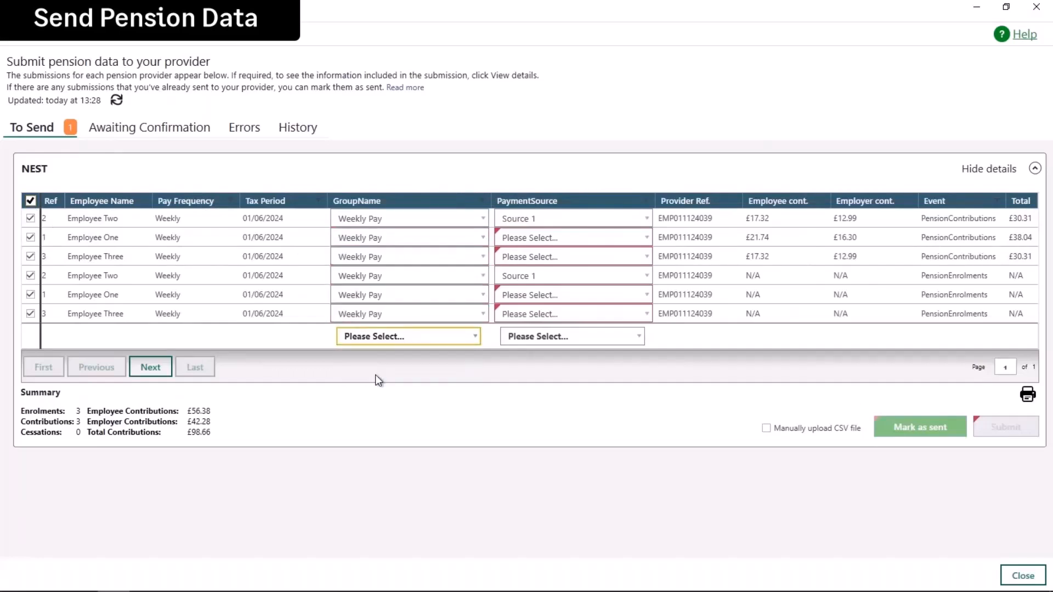
click(551, 337)
click(521, 357)
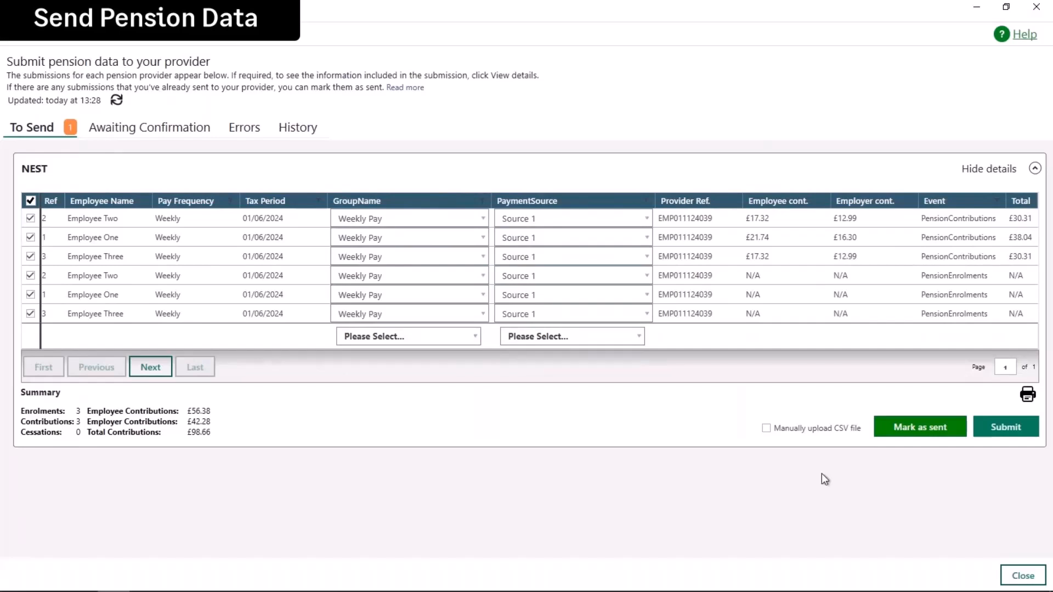
- Submit the NEST data, refresh its status under Awaiting Confirmation, then close the window
click(1008, 434)
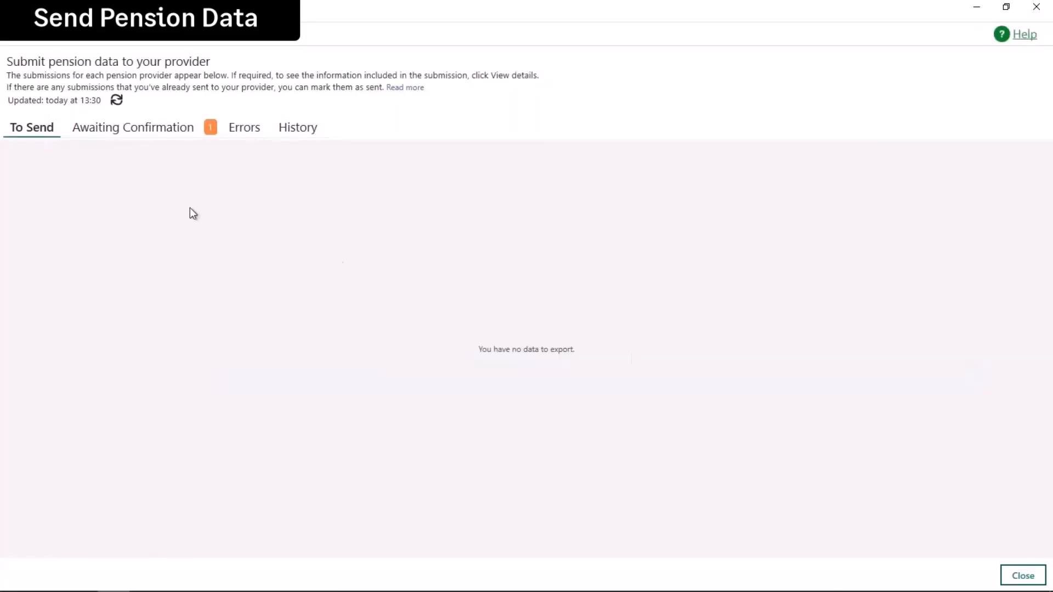
click(115, 131)
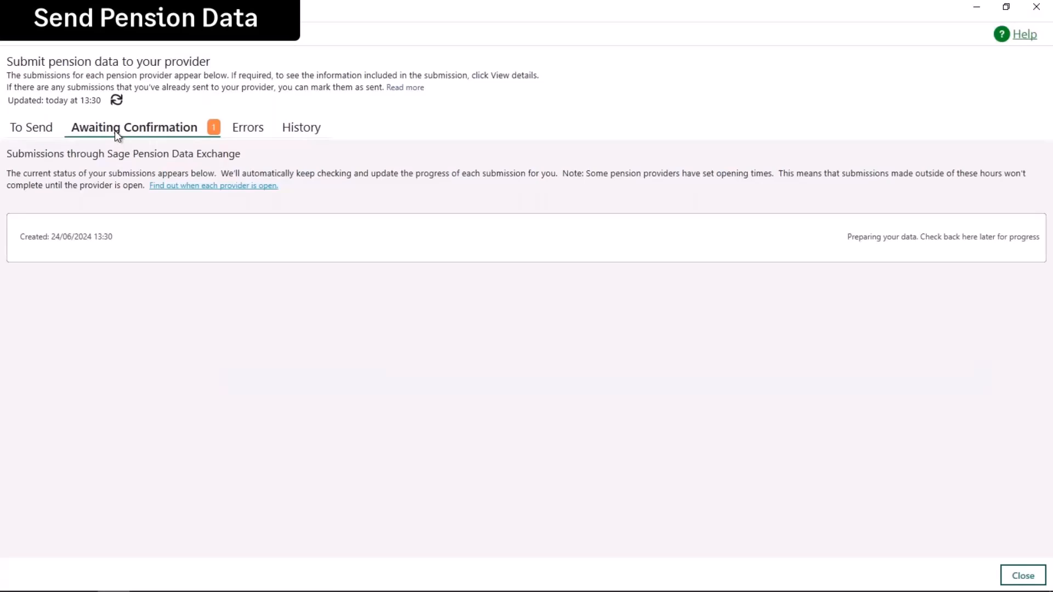
click(116, 100)
click(1021, 577)
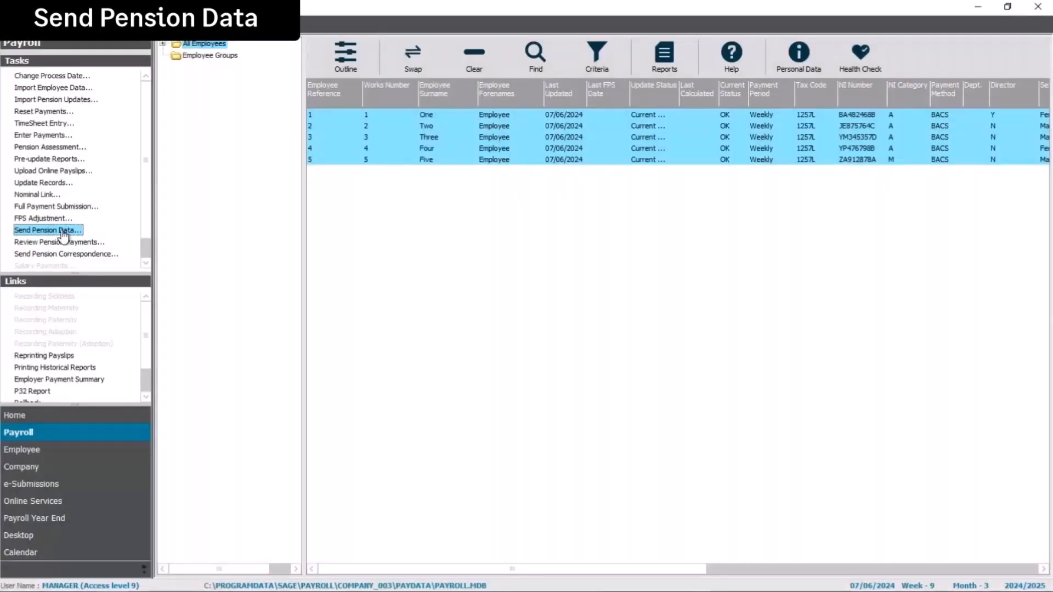
click(64, 231)
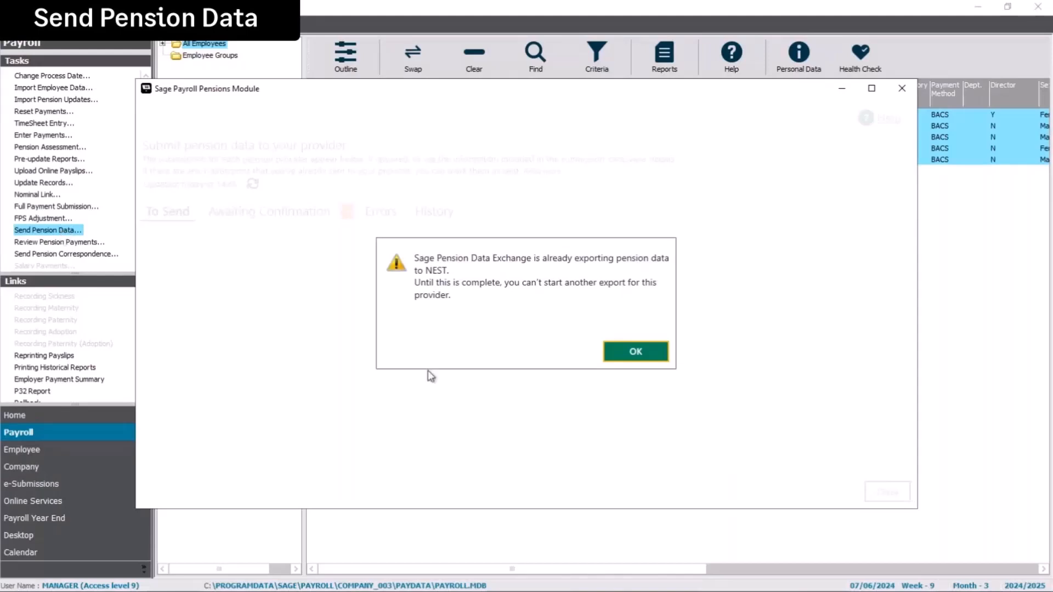
click(646, 355)
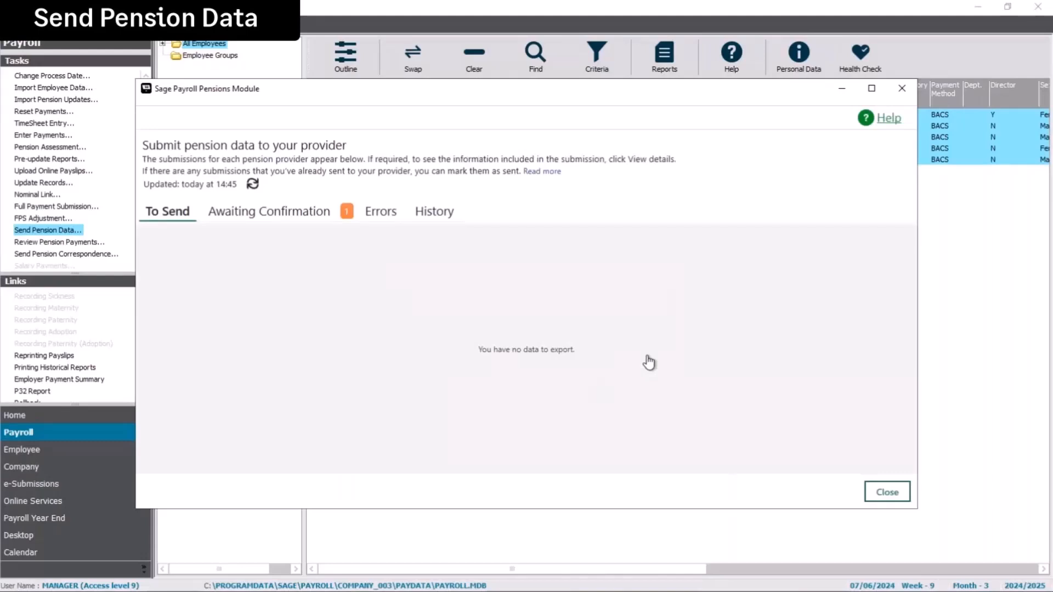
click(281, 218)
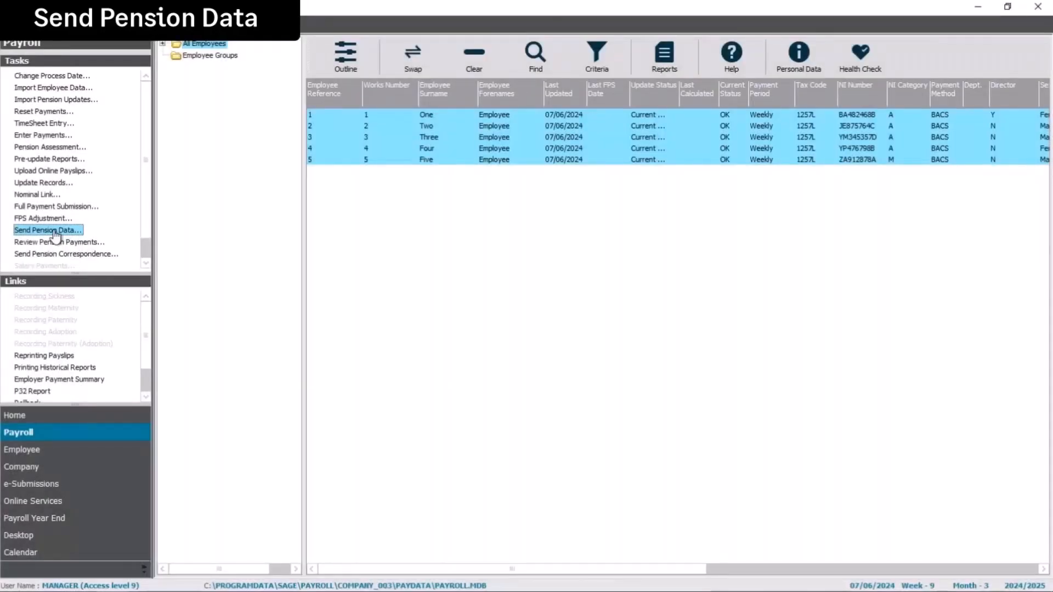
click(55, 235)
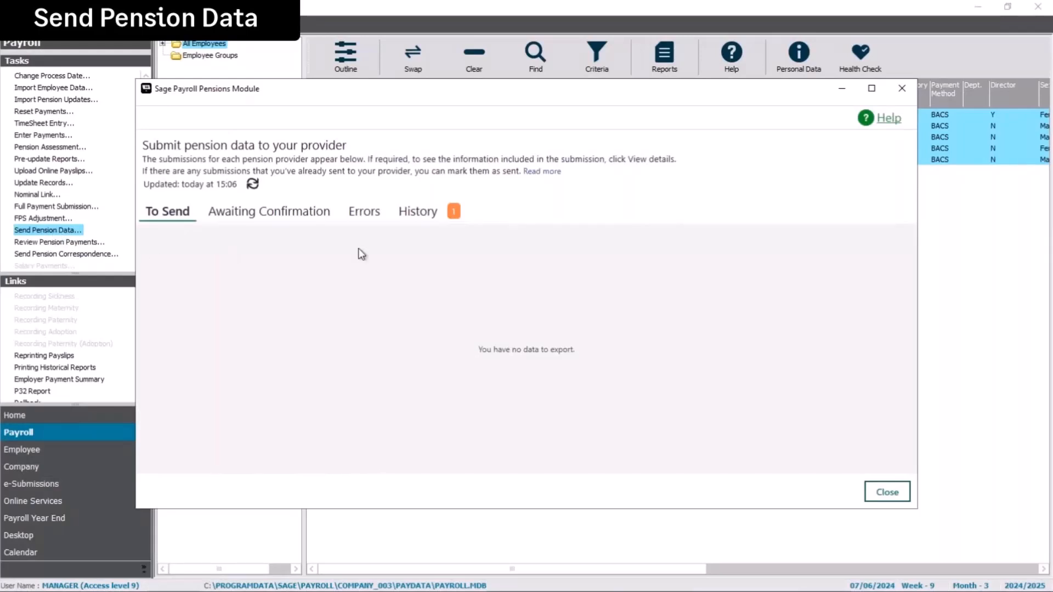
click(417, 213)
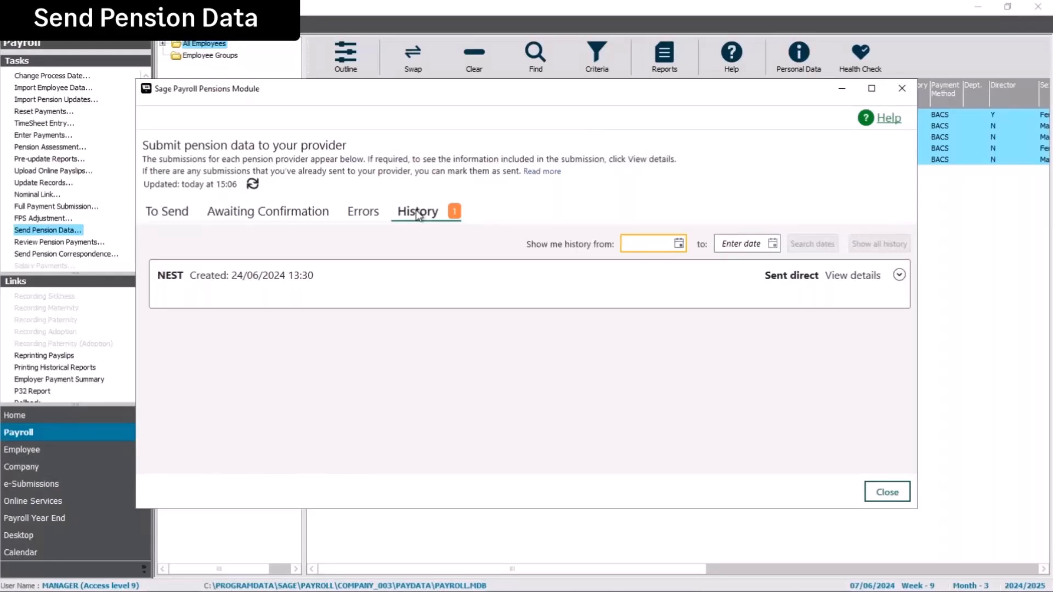
click(898, 275)
click(898, 275)
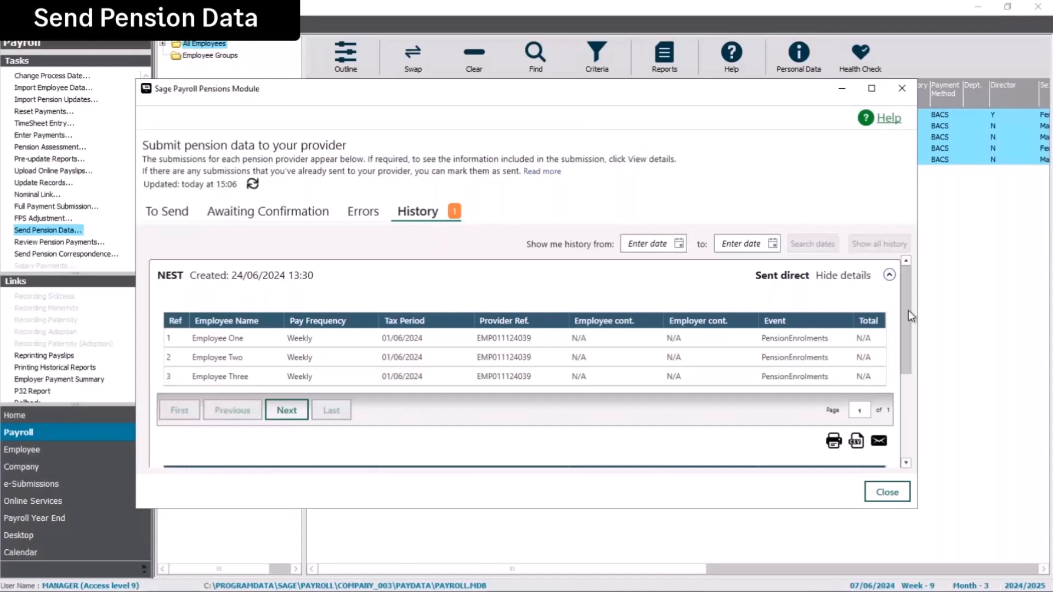
drag(908, 310, 911, 376)
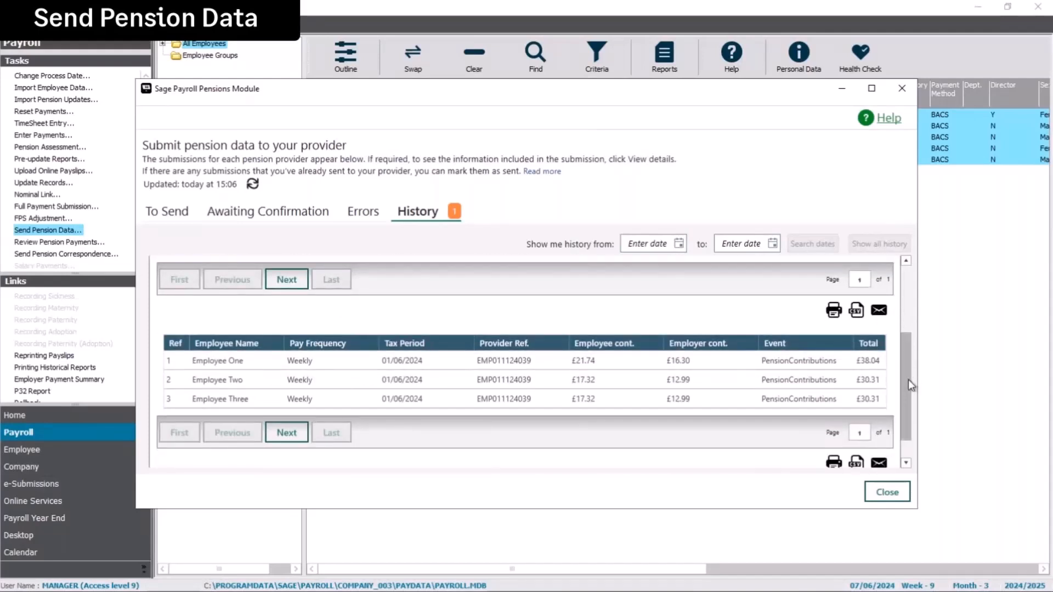
drag(908, 380, 904, 295)
click(890, 275)
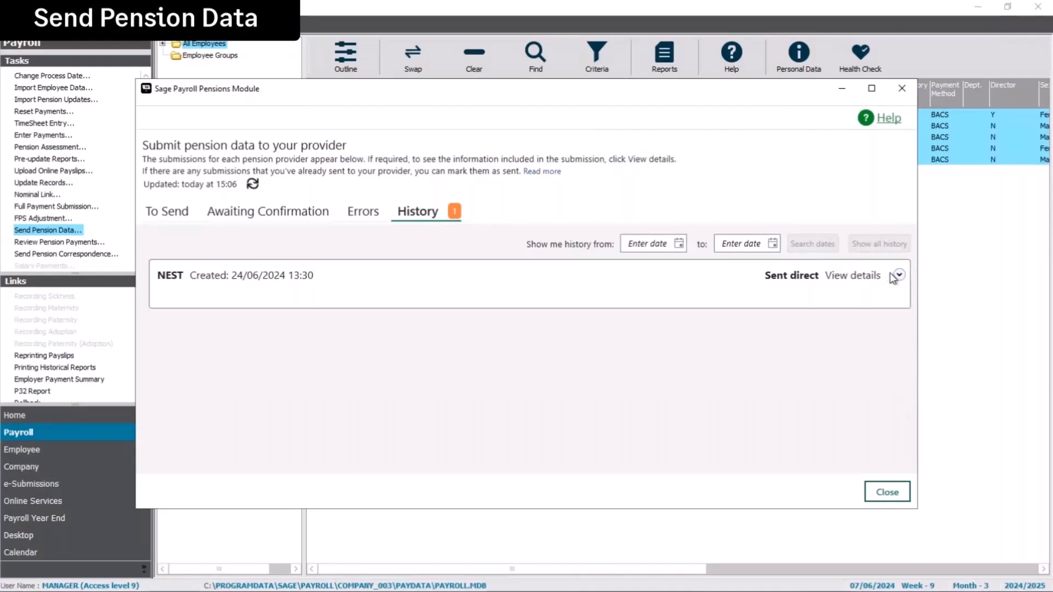
click(888, 492)
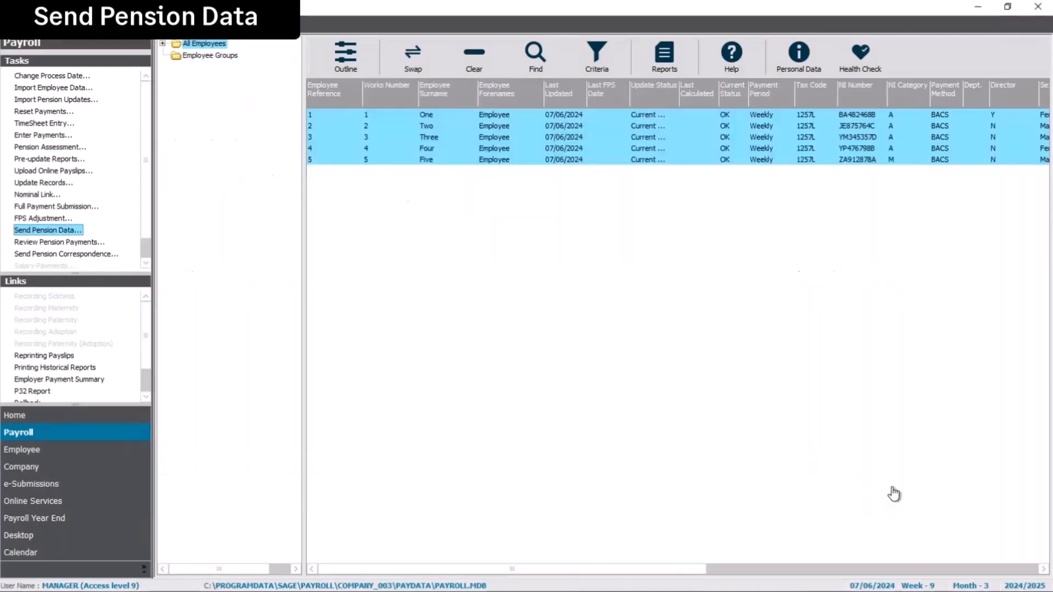
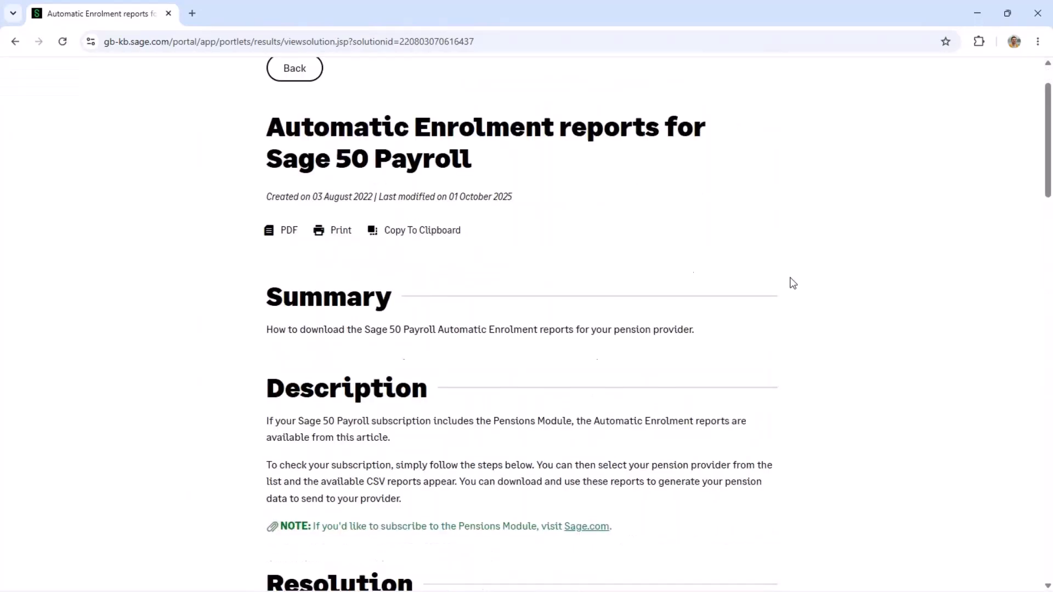
- Choose Aviva as the pension provider in the Knowledgebase and list its export report guides
scroll(793, 283, down, 1)
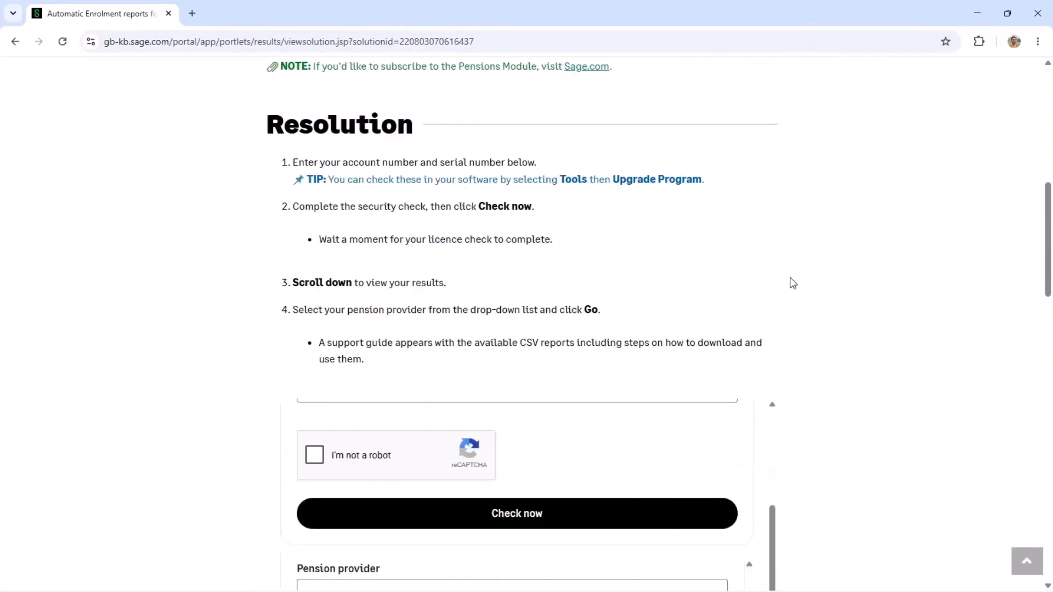
scroll(792, 282, down, 2)
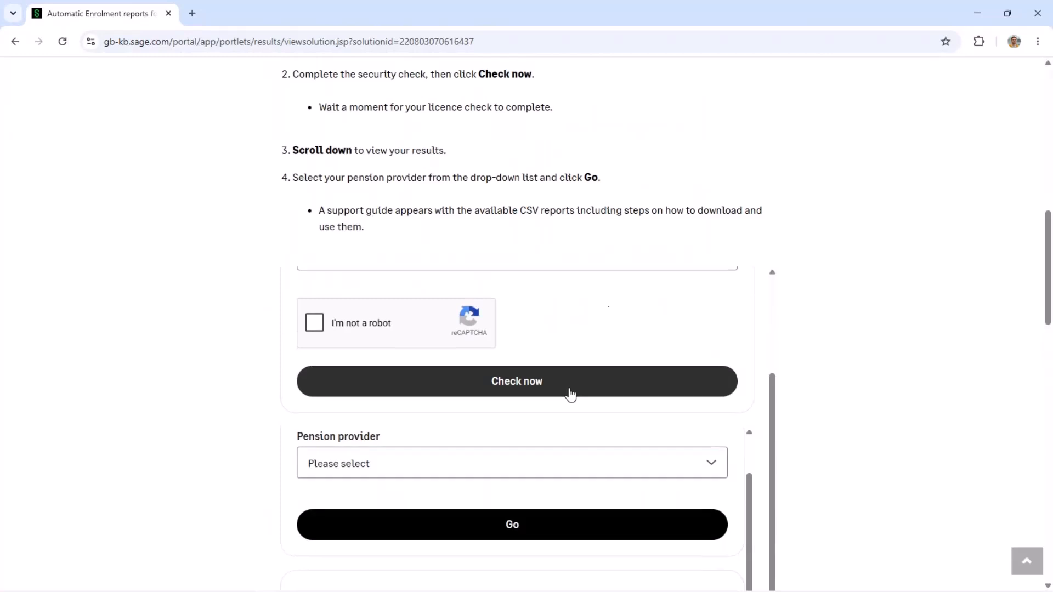
scroll(570, 395, down, 3)
scroll(570, 395, down, 1)
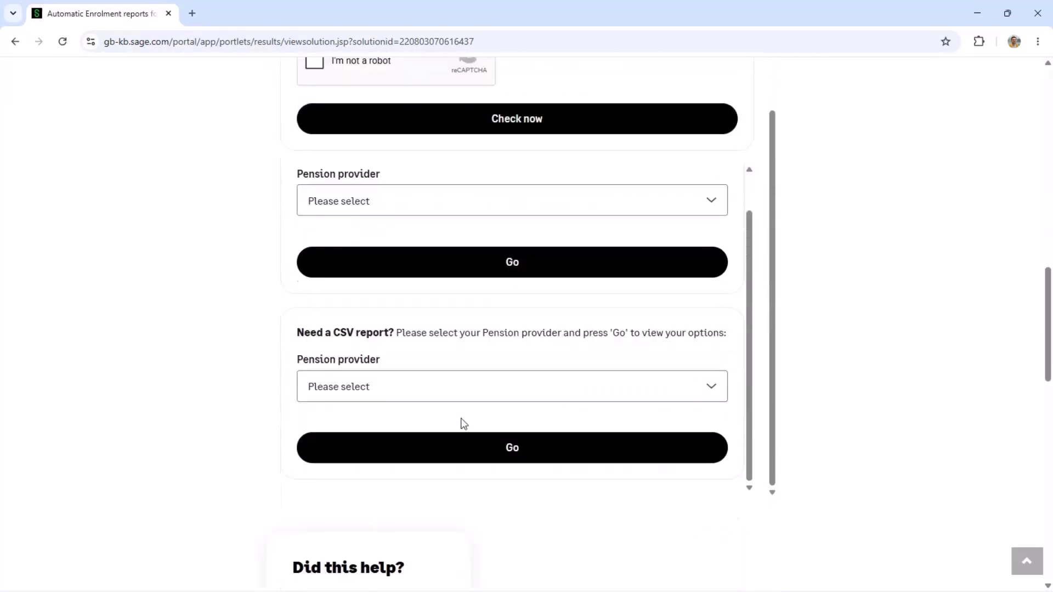
click(308, 390)
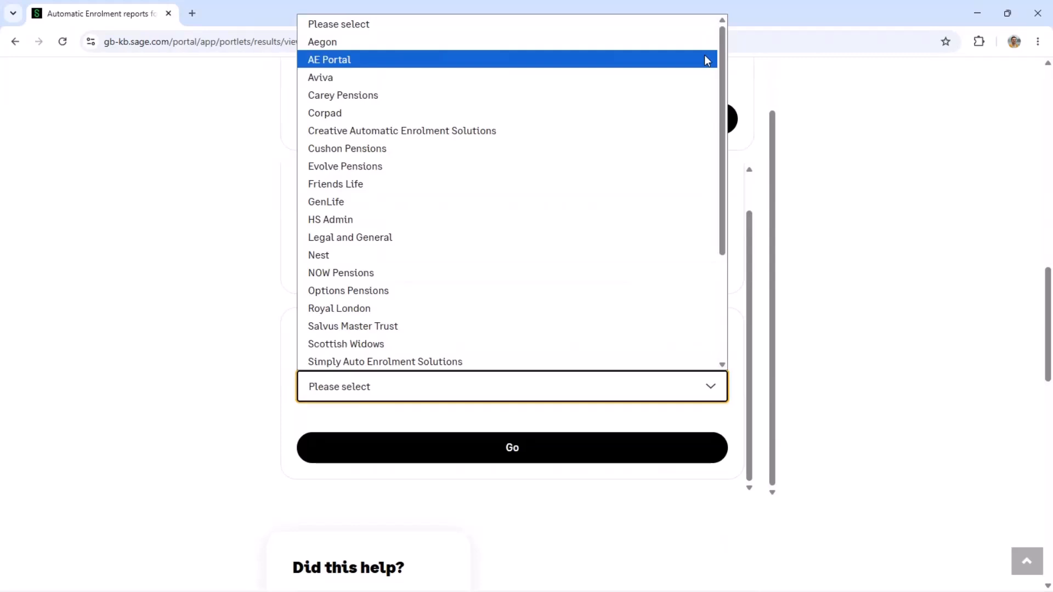
scroll(675, 276, down, 3)
scroll(674, 276, down, 1)
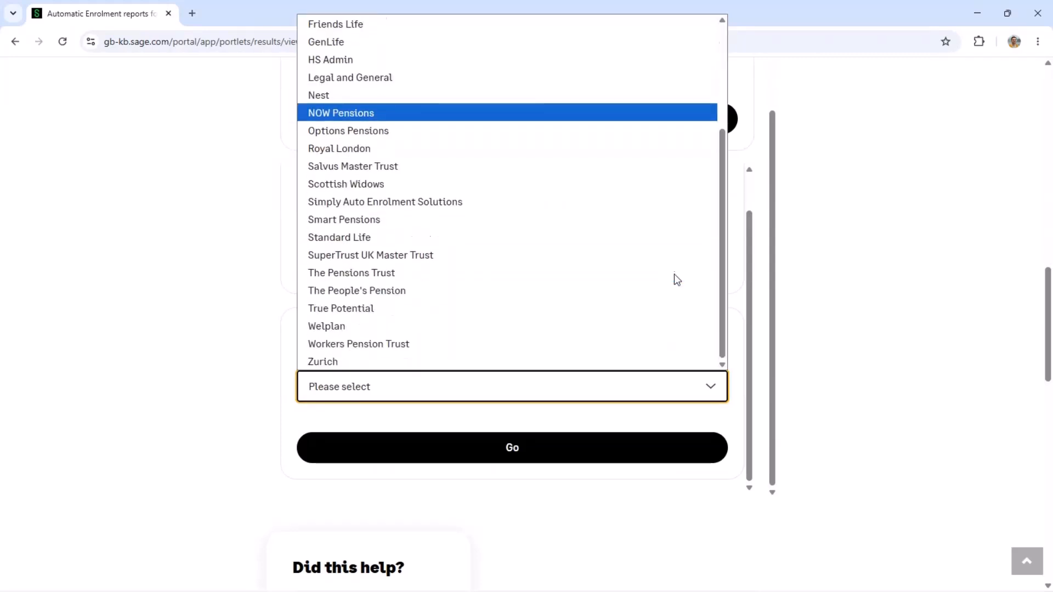
scroll(674, 276, up, 4)
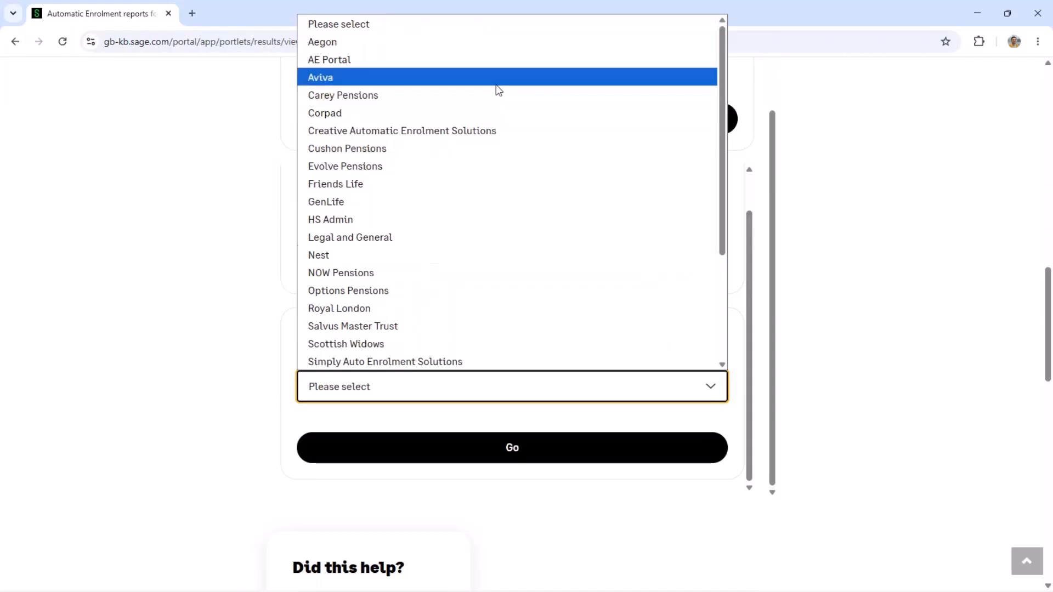
click(496, 85)
click(531, 452)
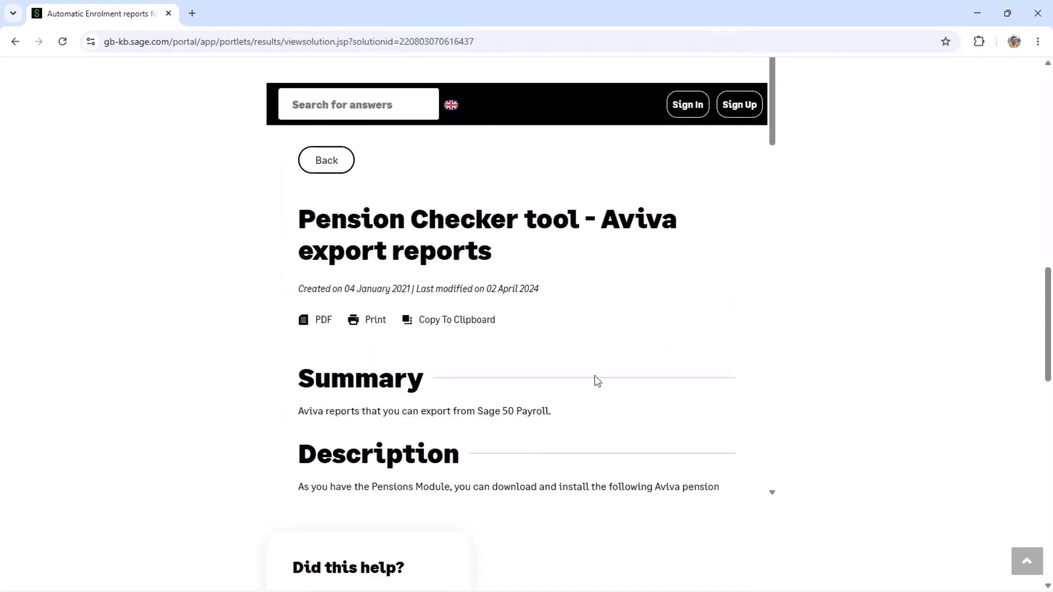
- Open the Aviva (ESZ) Joiners report guide, read down to Run the report, and minimise the browser
scroll(585, 367, down, 2)
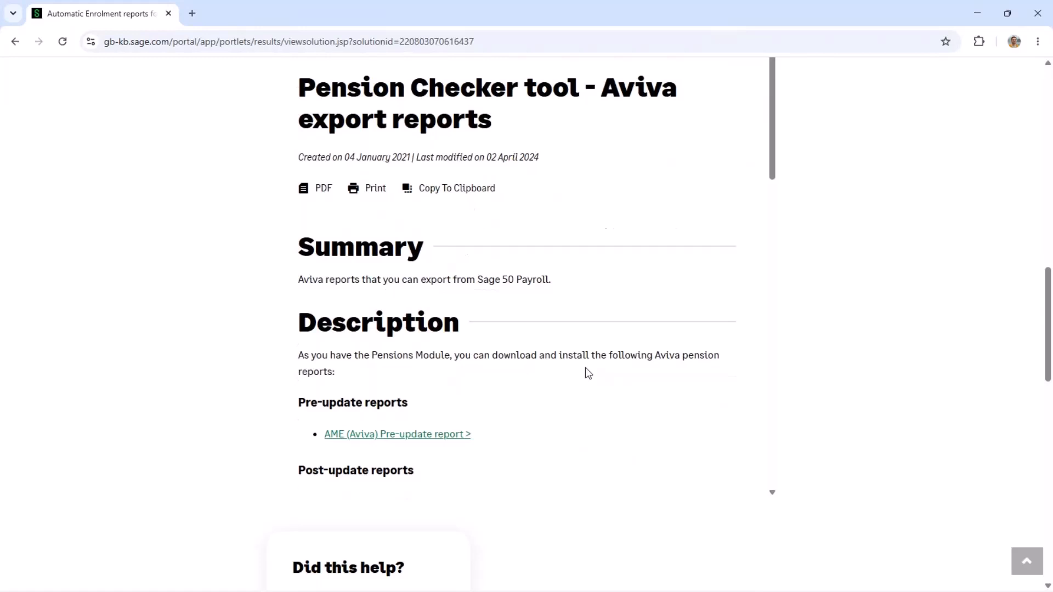
scroll(586, 371, down, 3)
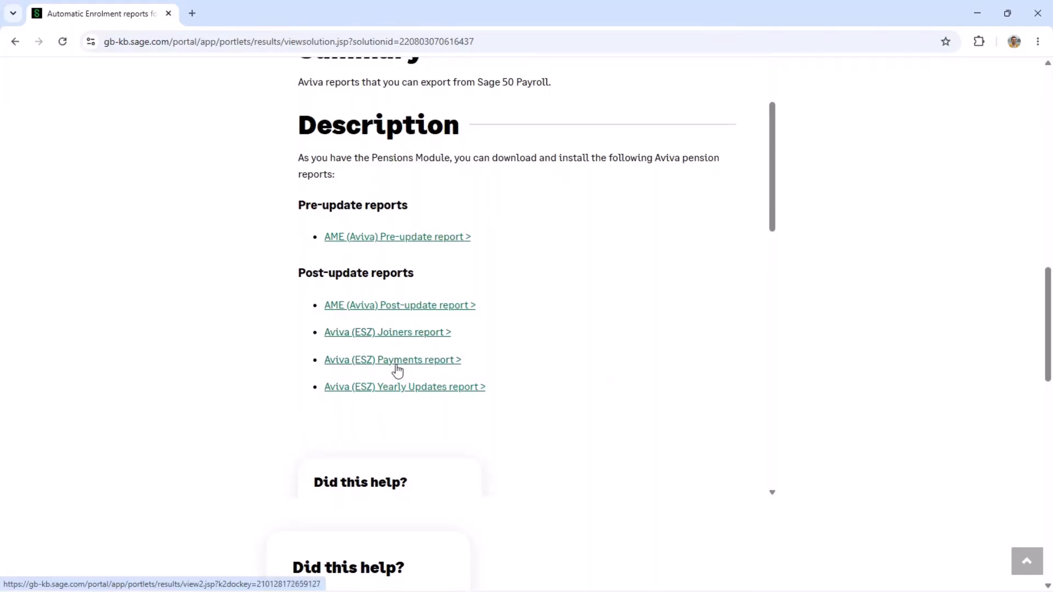
click(411, 333)
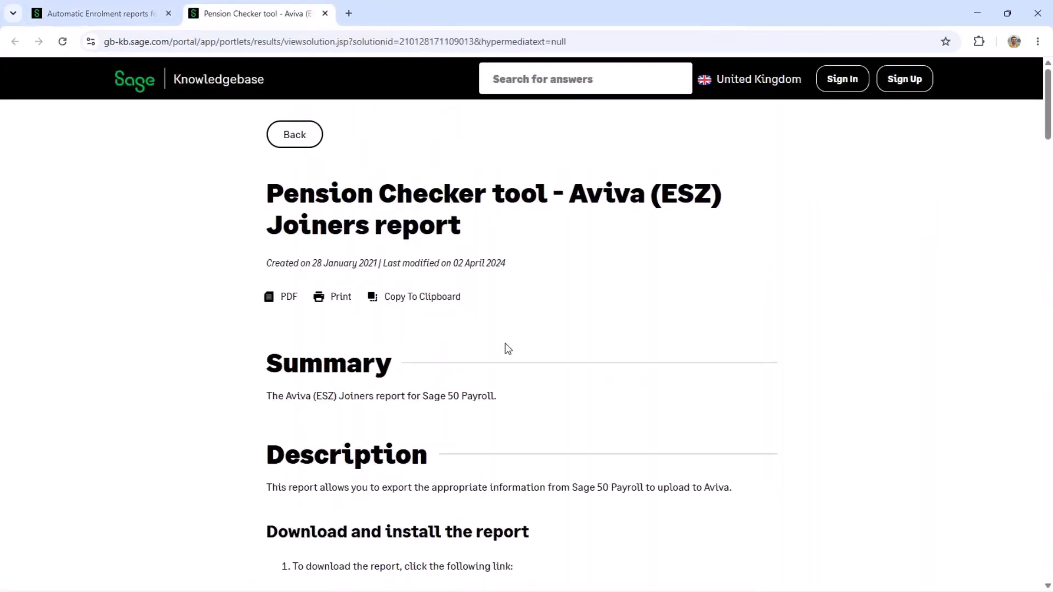
scroll(508, 349, down, 4)
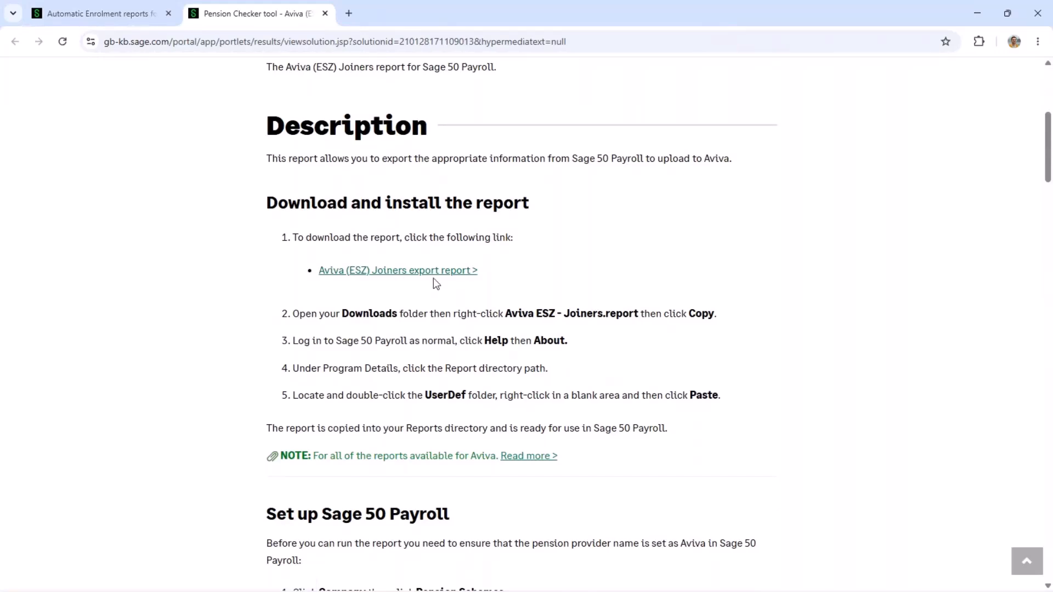
scroll(436, 283, down, 1)
scroll(506, 302, down, 7)
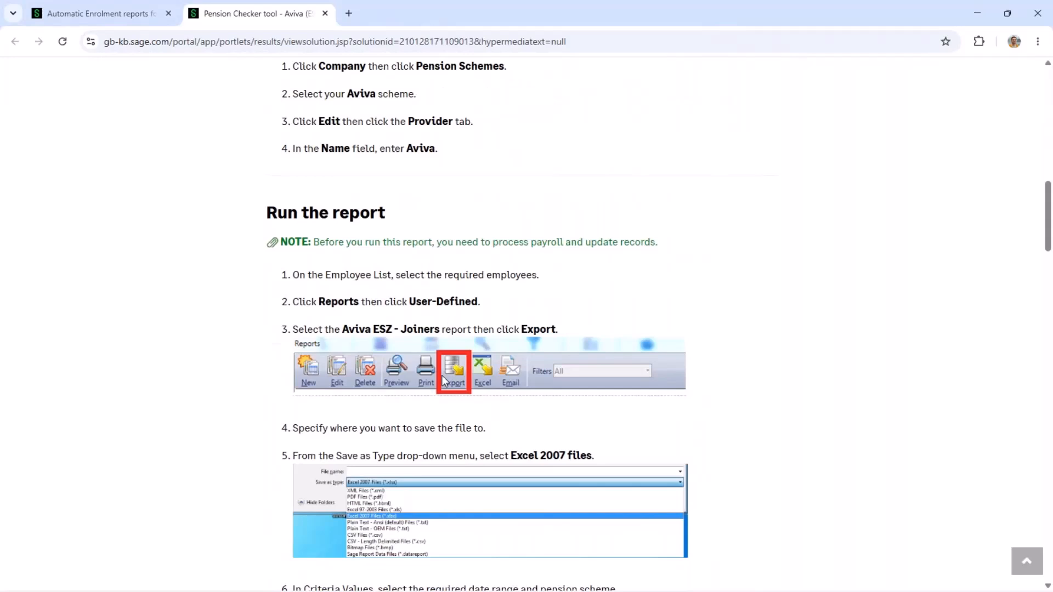
click(979, 13)
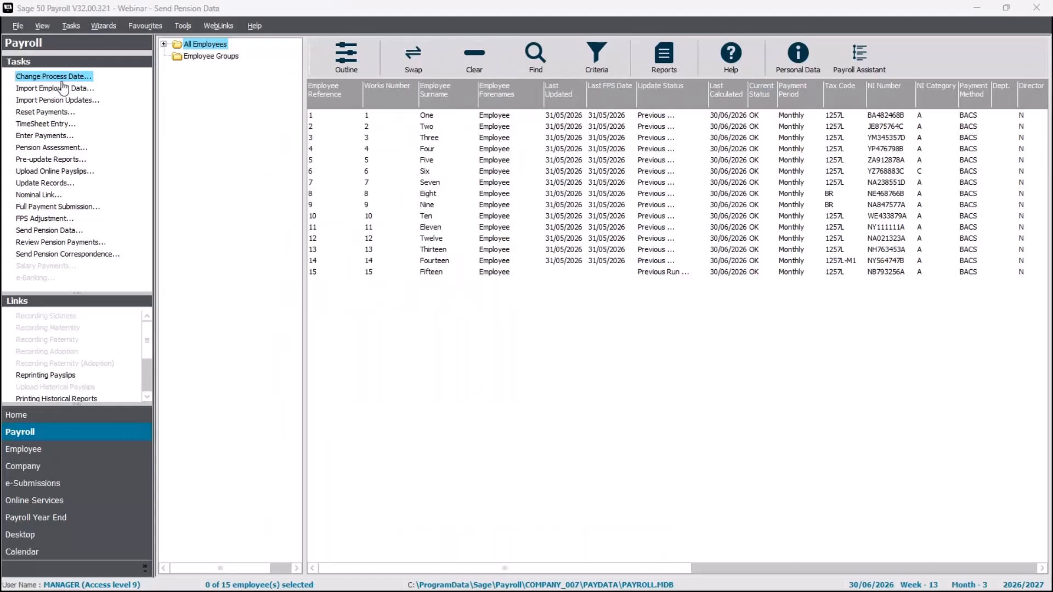
- Select all 15 employees, run Pension Assessment without a backup, and review the £1,144.81 total
click(420, 56)
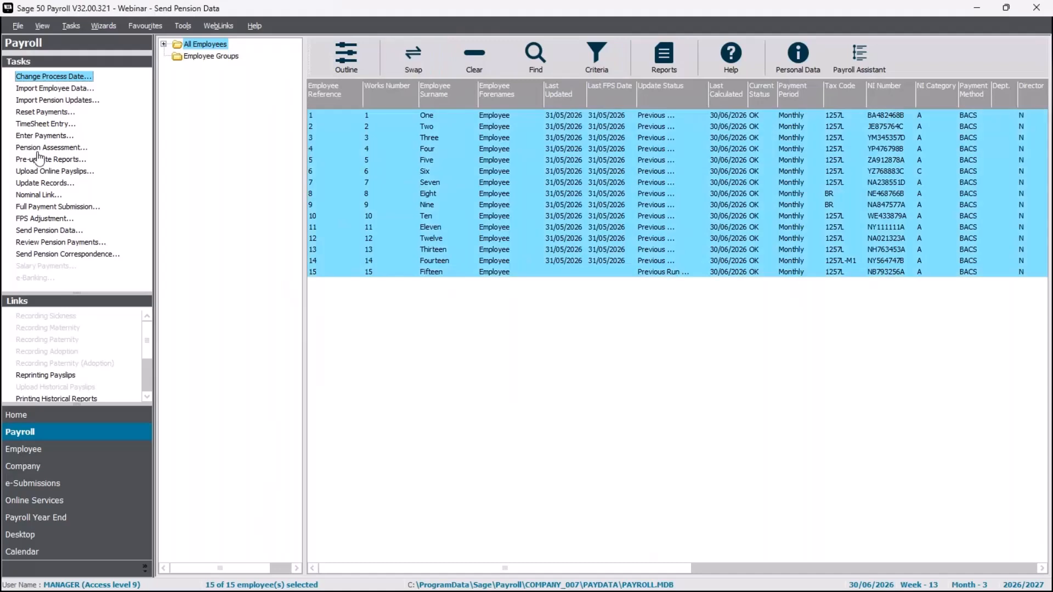
click(39, 148)
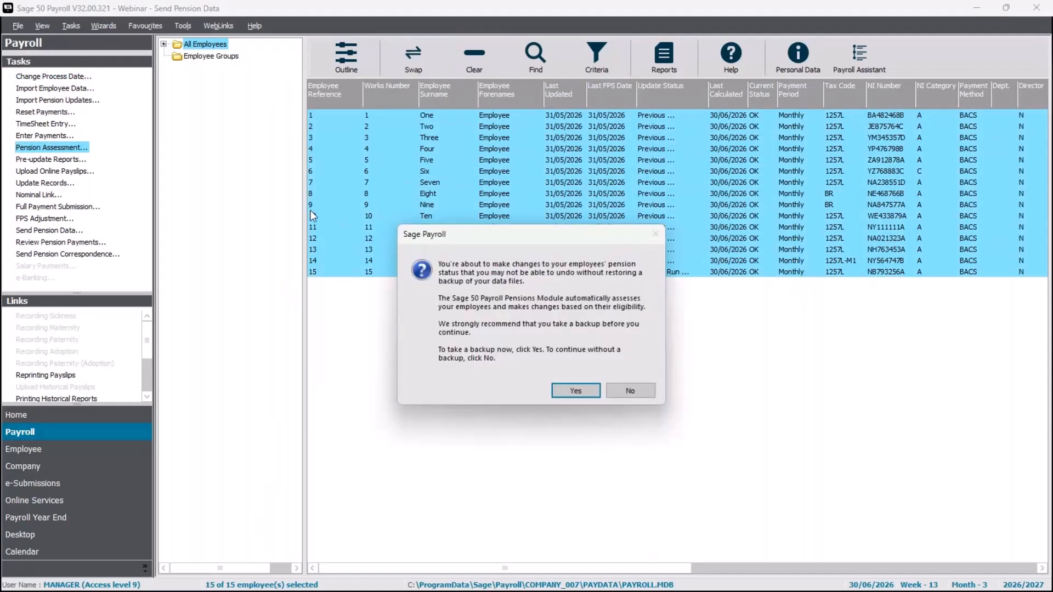
click(650, 393)
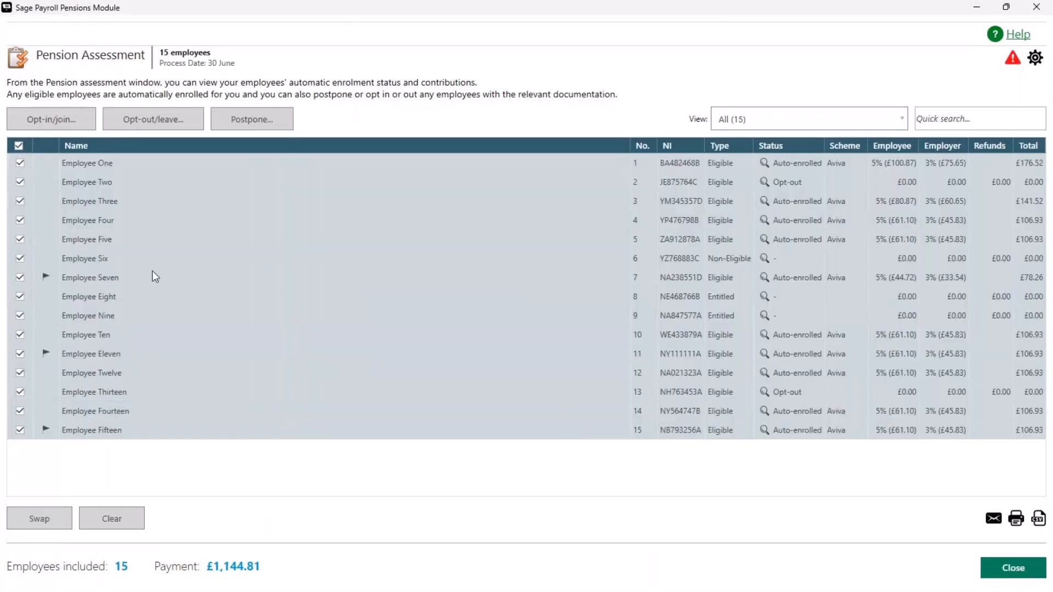
mouse_move(49, 274)
mouse_move(47, 432)
- Close the assessment results and update all 15 employee records for the 30/06/2026 run
click(1013, 568)
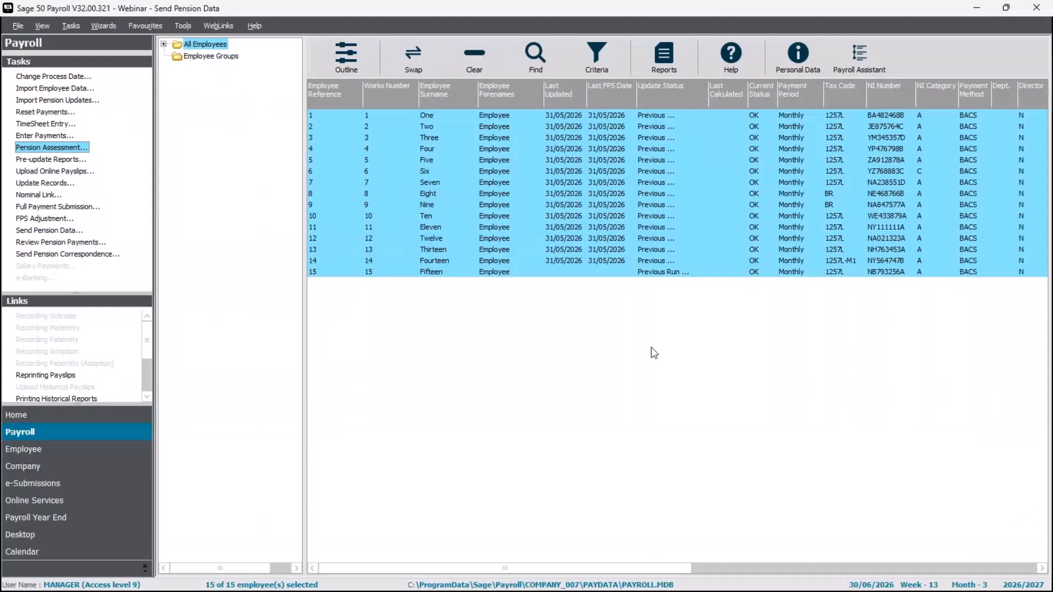
click(65, 186)
click(567, 360)
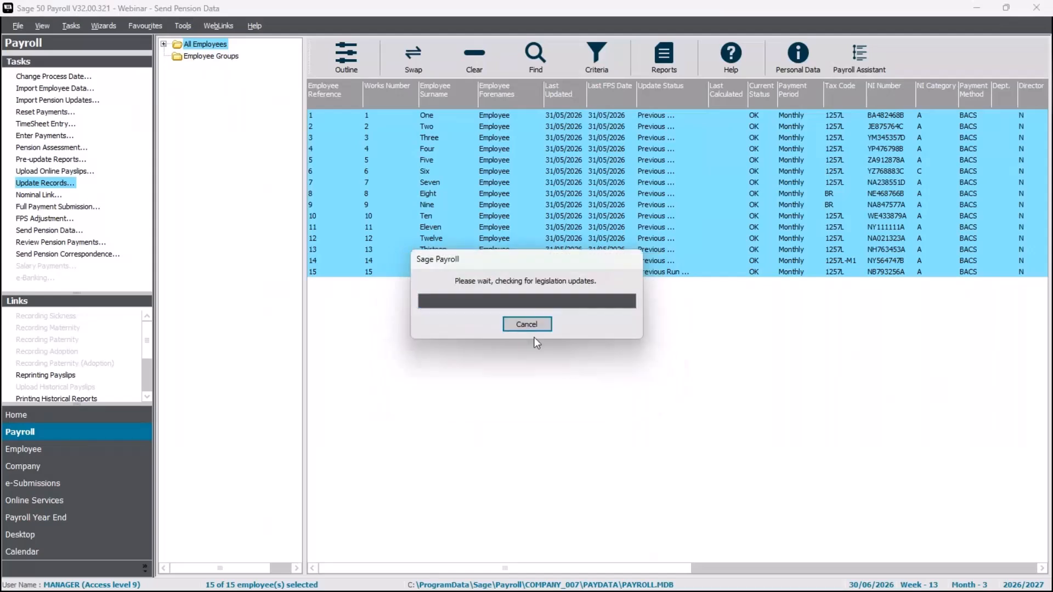
click(531, 330)
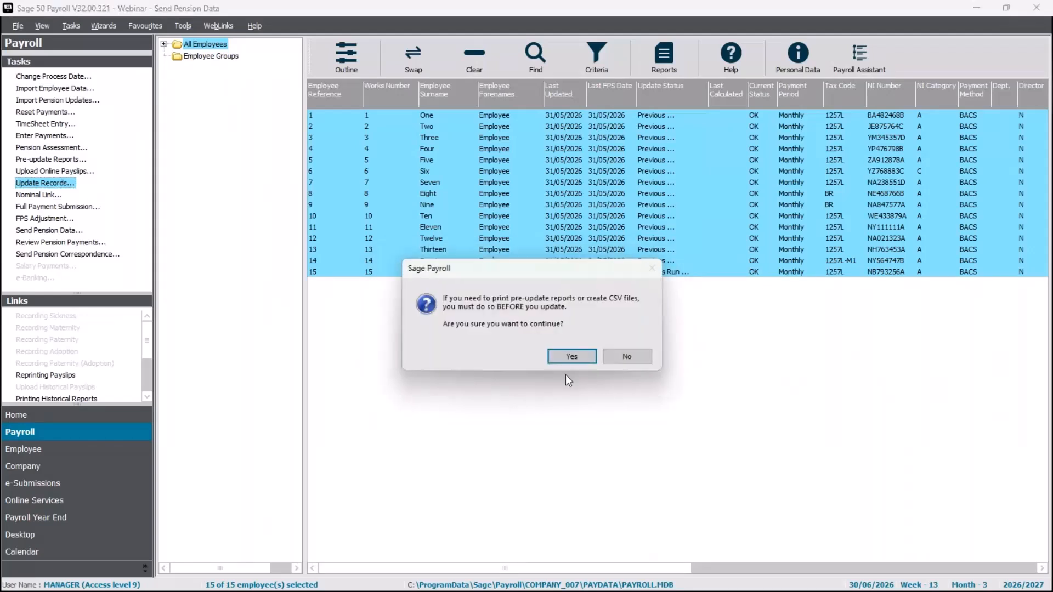
click(573, 356)
click(577, 400)
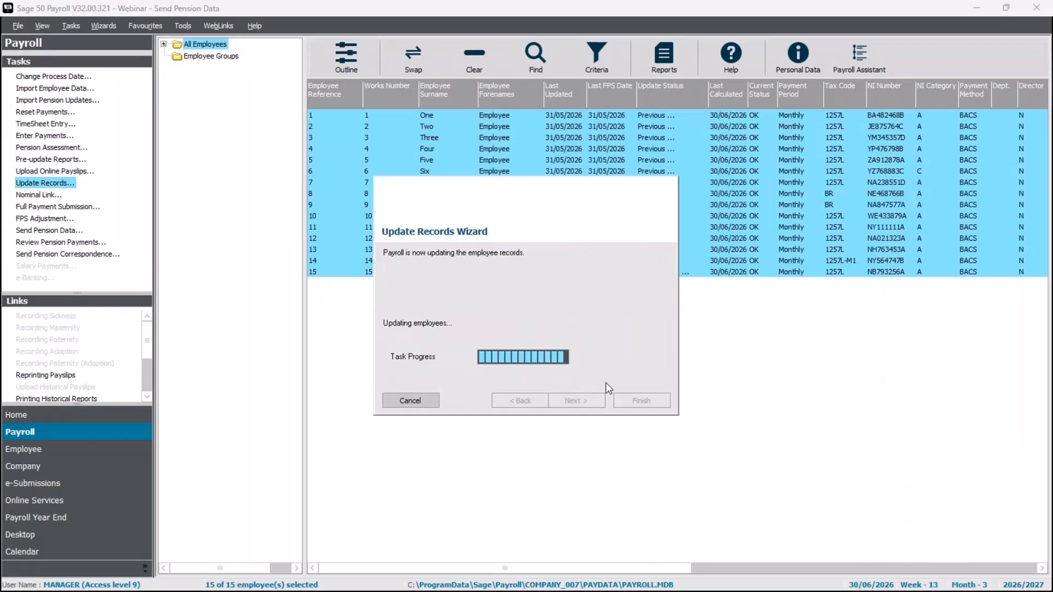
click(641, 355)
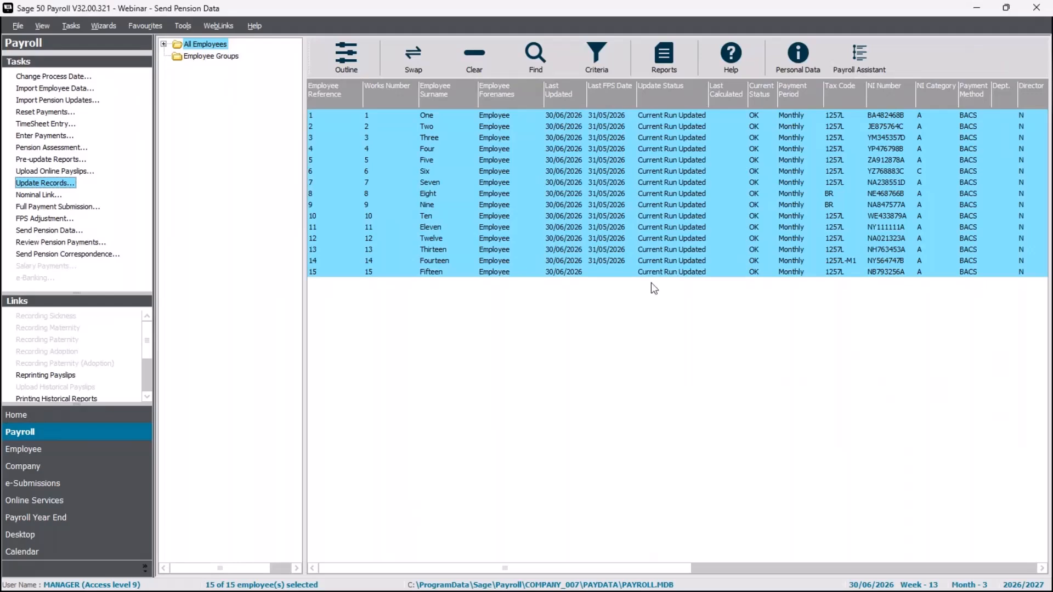
click(670, 61)
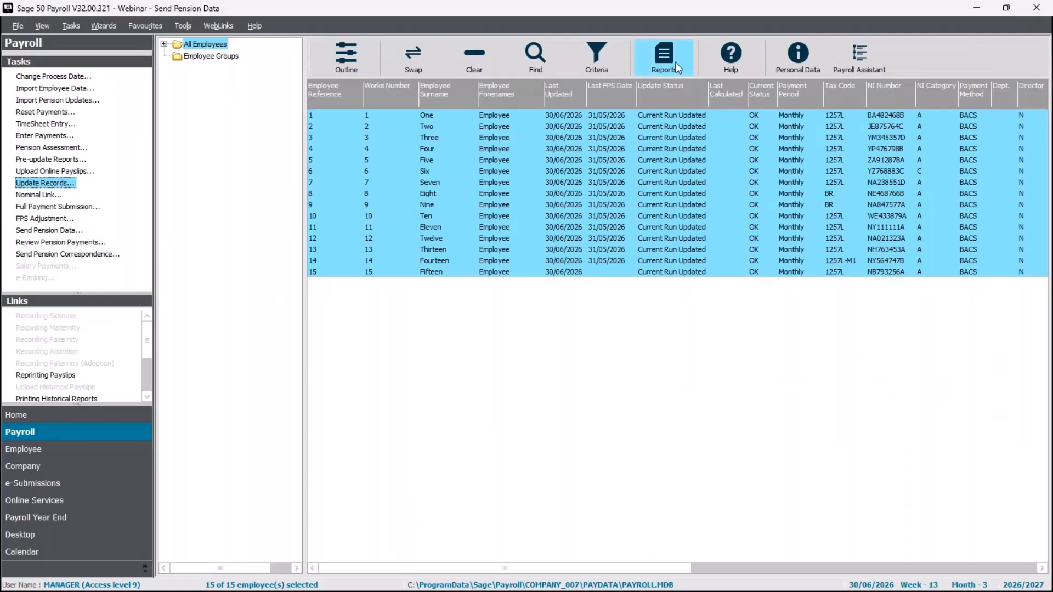
- Pick AE Report – Aviva Employer Servicing Zone – Joiners v2 from the user-defined reports and run it to Excel
click(676, 65)
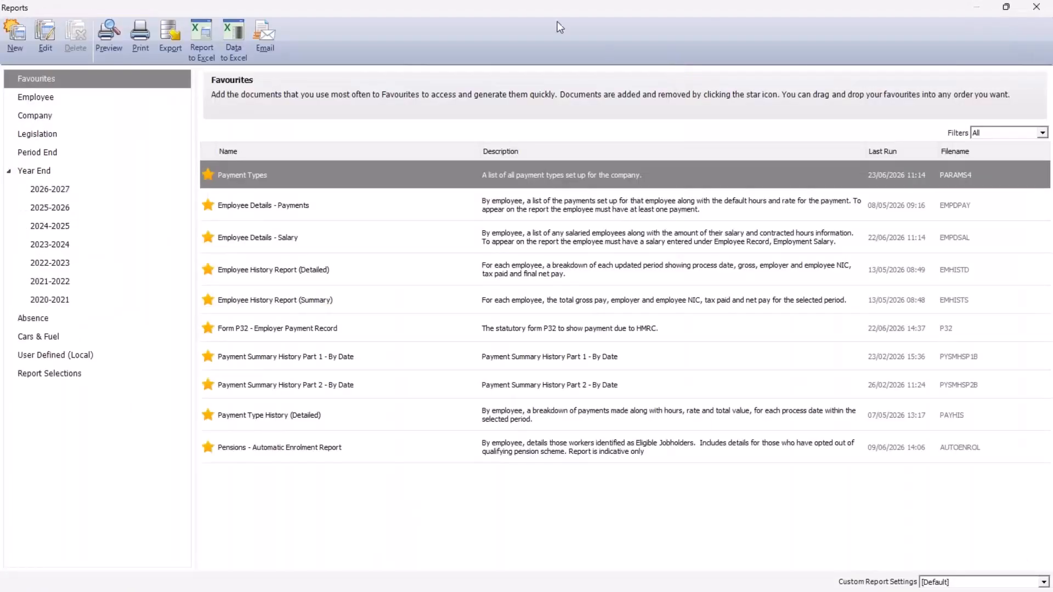
click(52, 360)
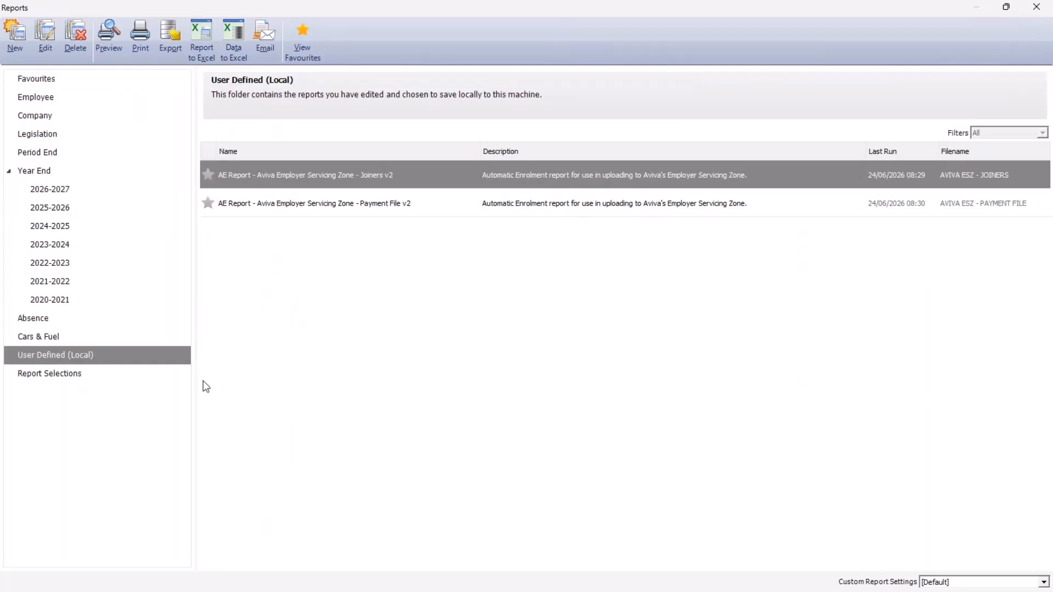
mouse_move(375, 179)
click(400, 203)
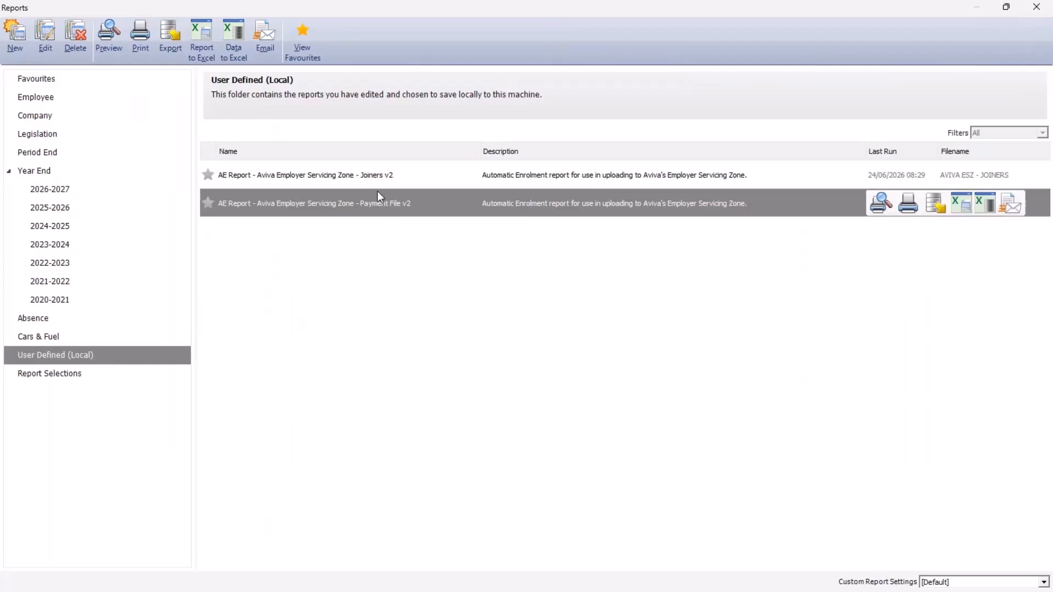
click(360, 176)
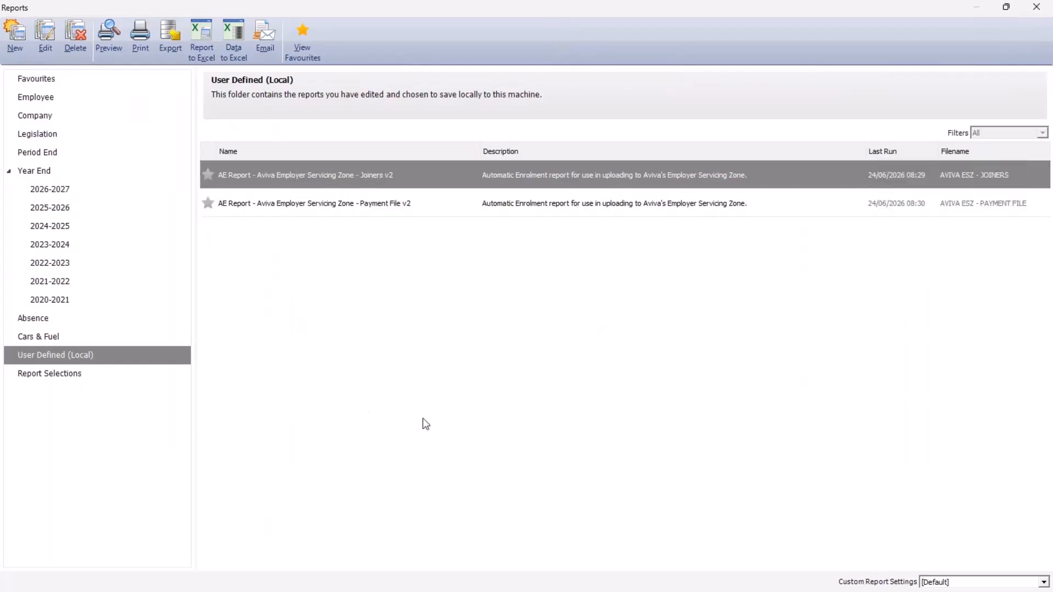
click(206, 57)
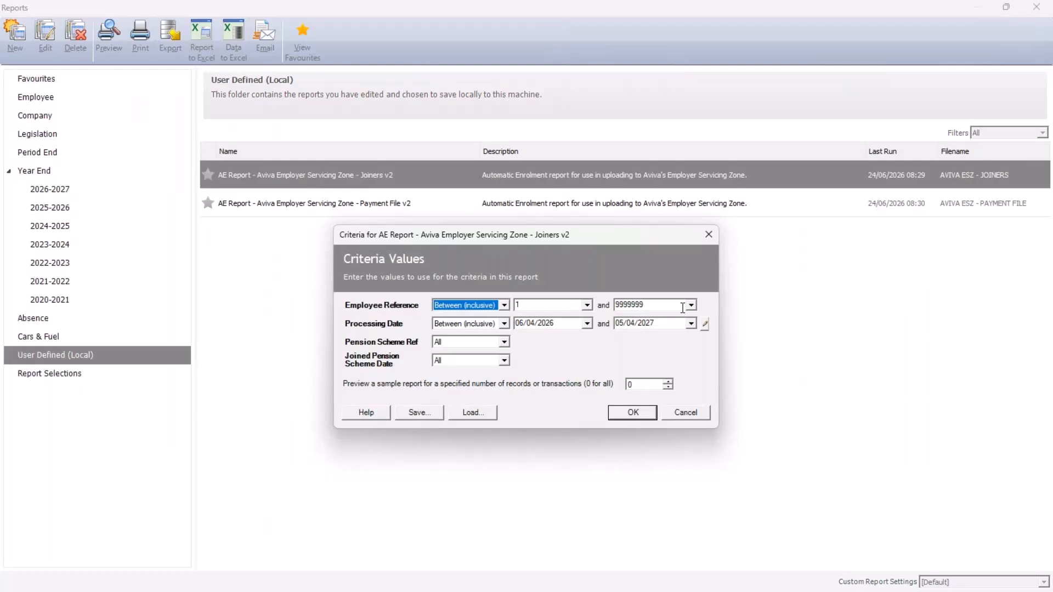
- Filter Joined Pension Scheme Date to Between 01/06/2026 and 30/06/2026 (This month) and run the report
click(503, 360)
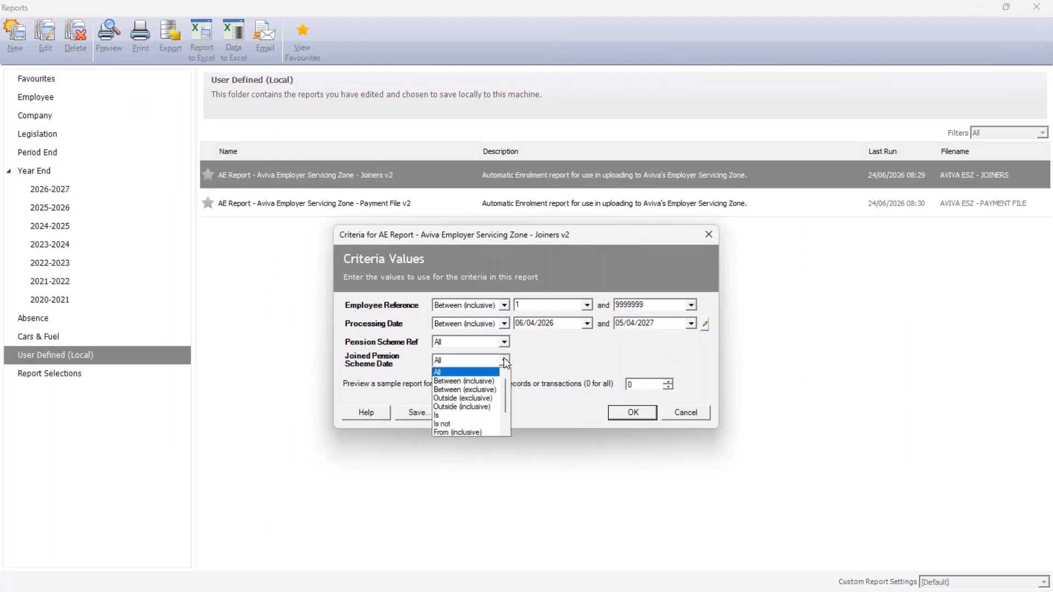
click(493, 383)
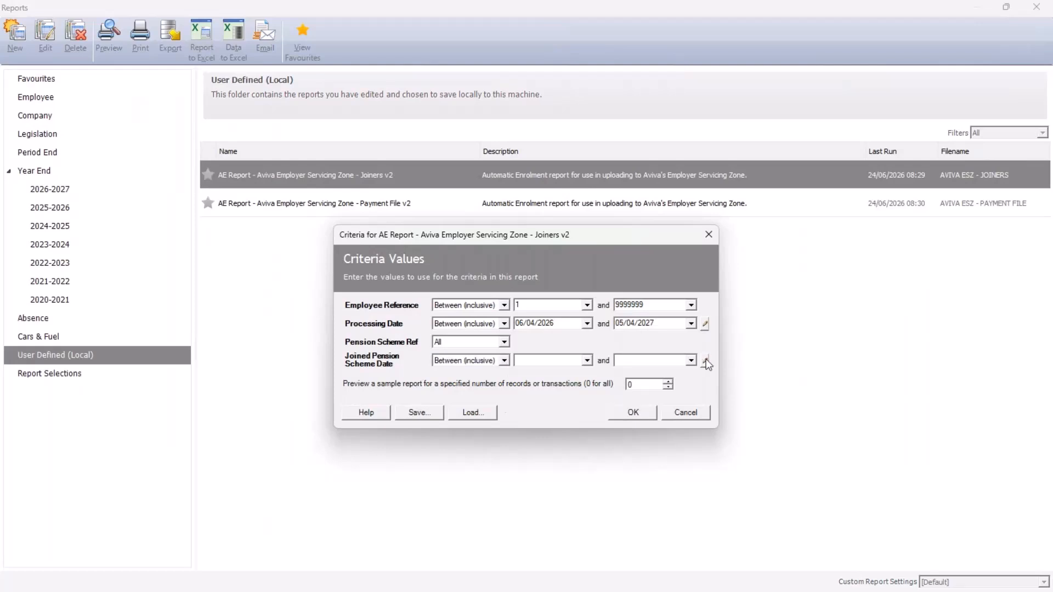
click(705, 360)
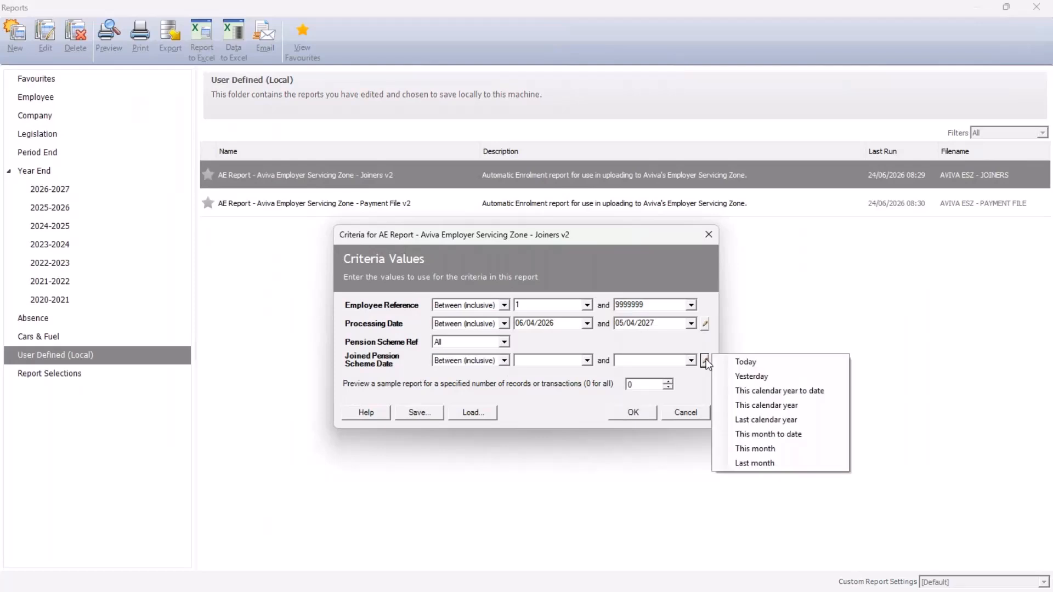
click(754, 447)
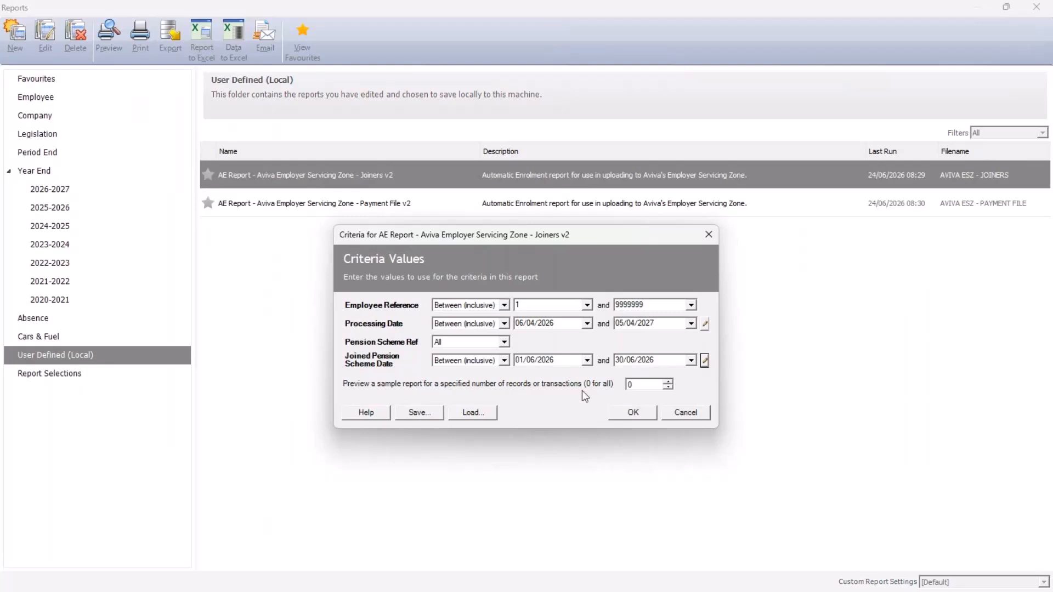
click(634, 413)
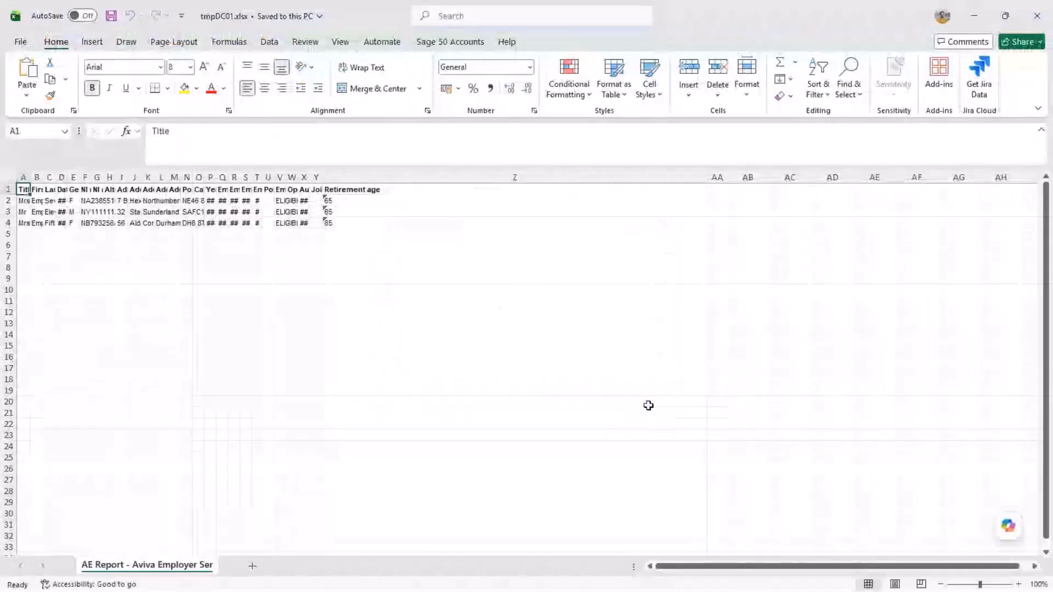
- AutoFit every column width on the joiners sheet and check the columns through Retirement age
click(36, 190)
click(48, 190)
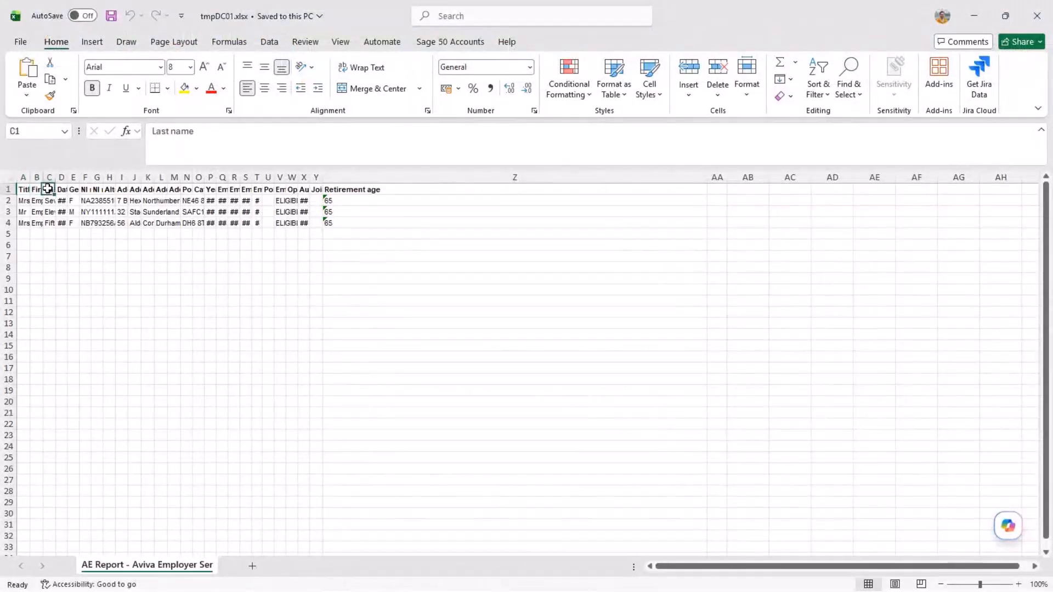
click(11, 177)
key(alt+h)
key(o)
key(i)
click(25, 201)
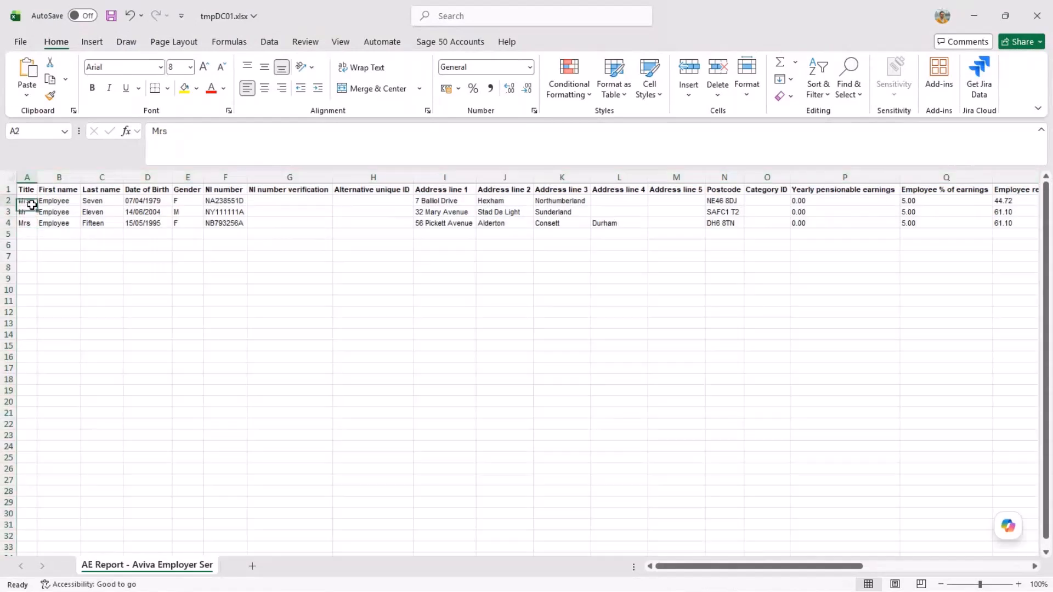
click(31, 223)
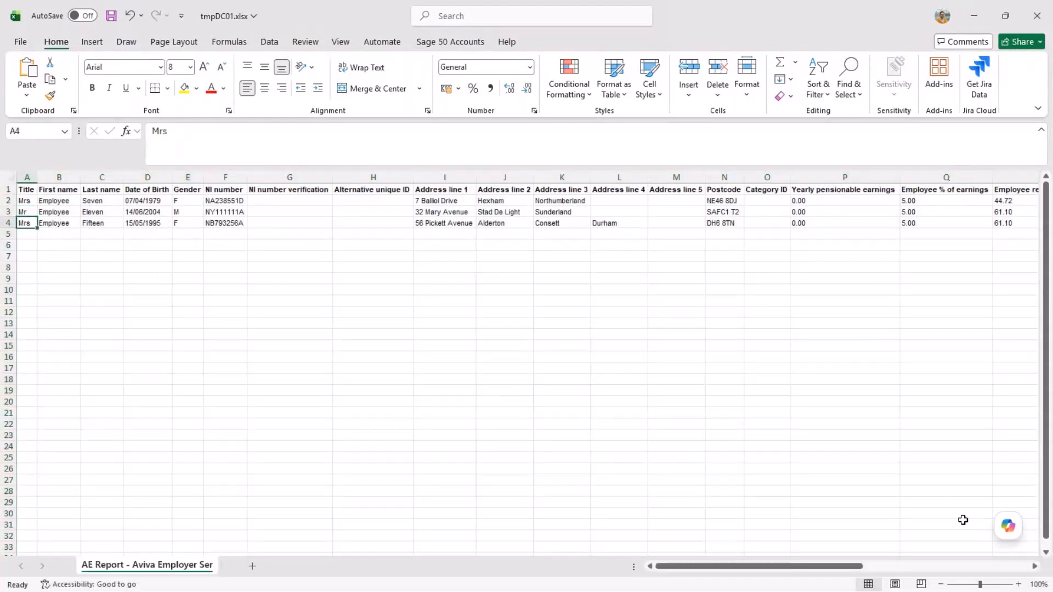
click(950, 564)
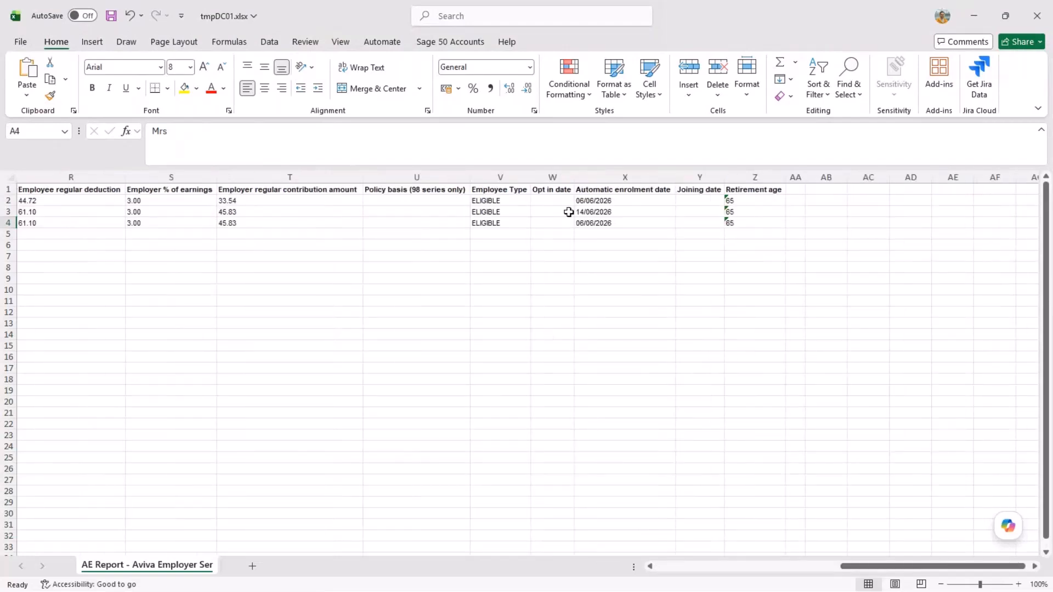
click(680, 566)
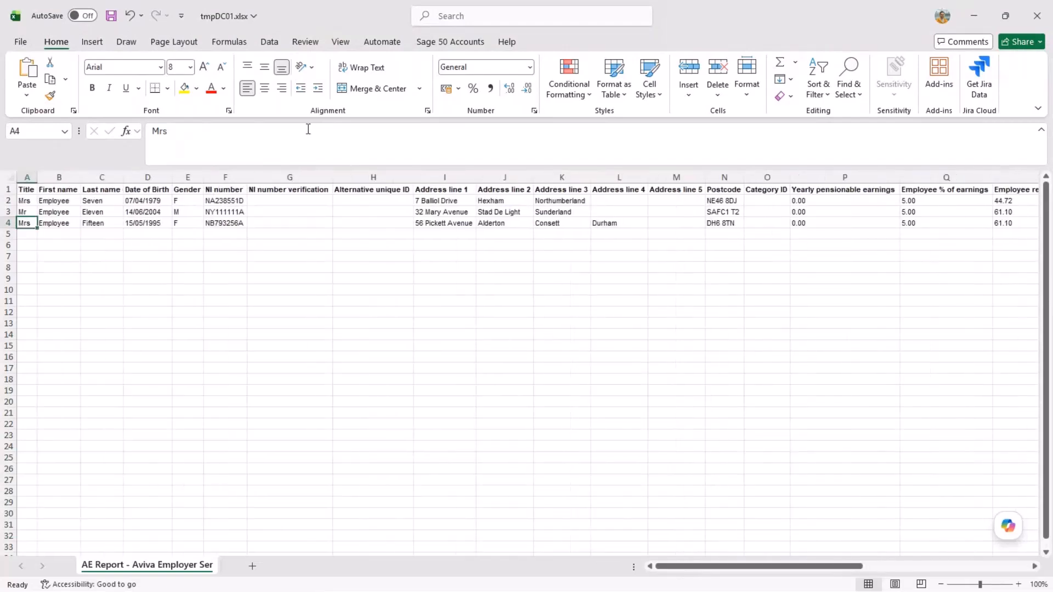
- Save the workbook in Desktop\Pension data using the CSV (Comma delimited) format
click(21, 45)
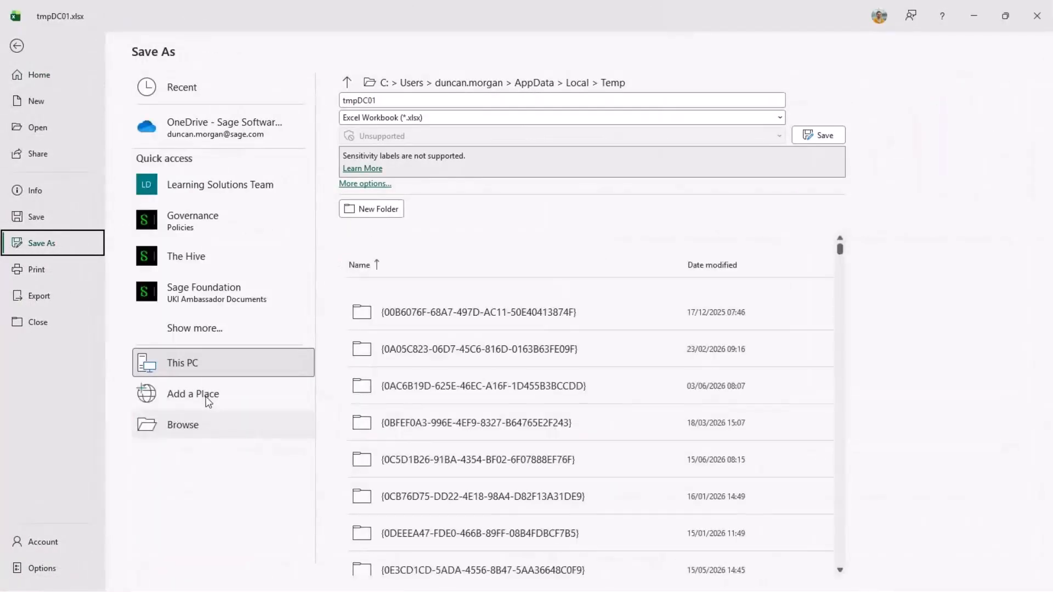
click(193, 433)
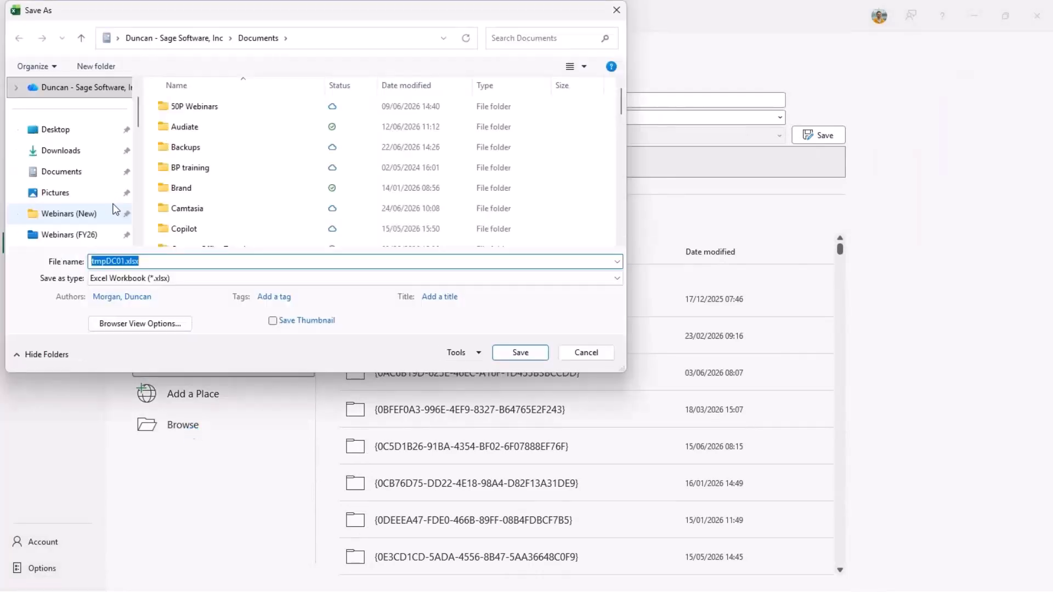
click(77, 134)
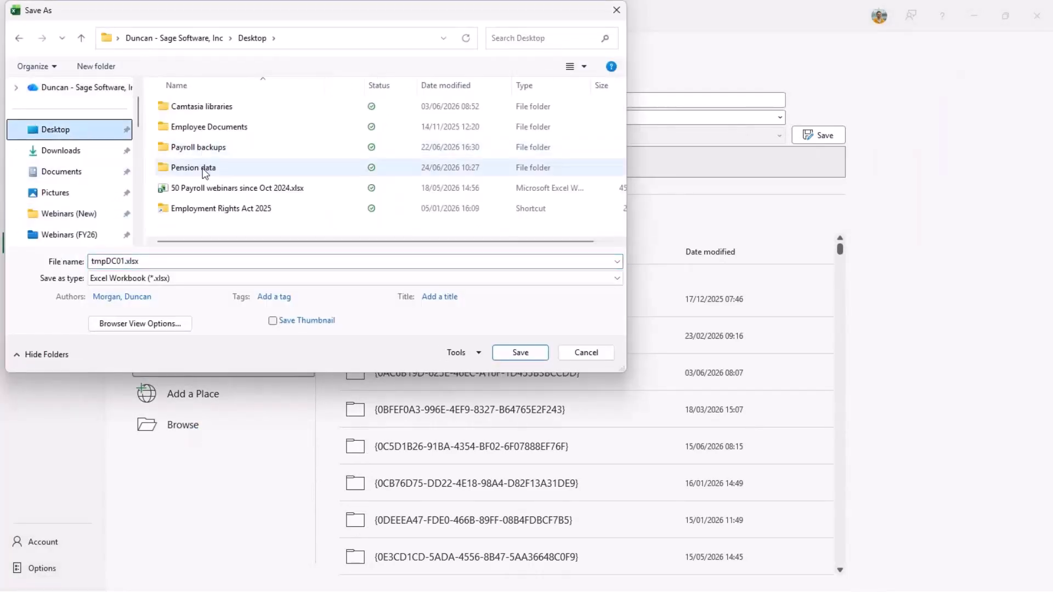
double_click(205, 169)
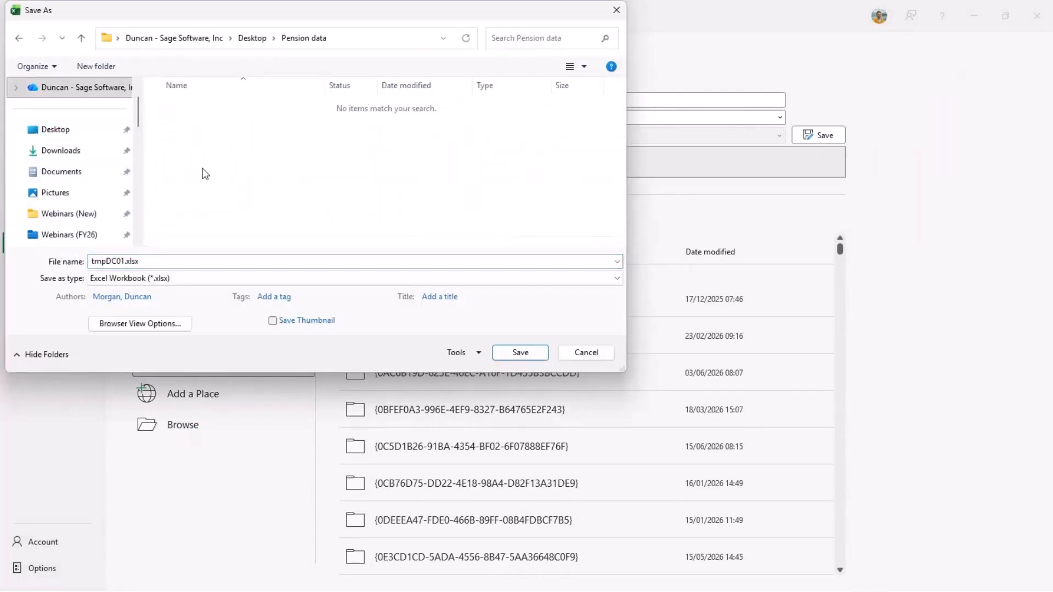
click(176, 281)
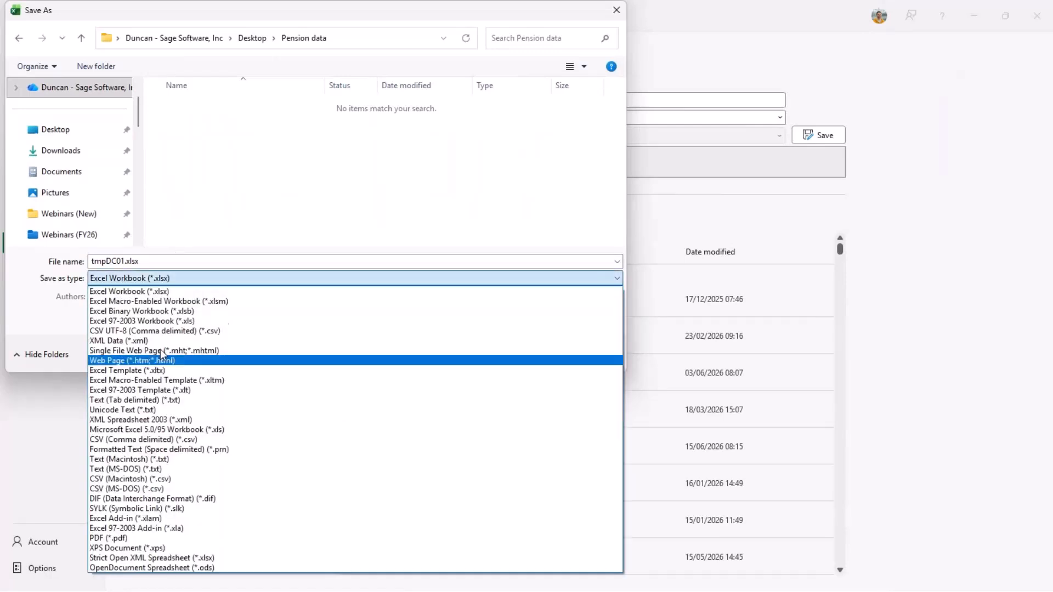
click(157, 439)
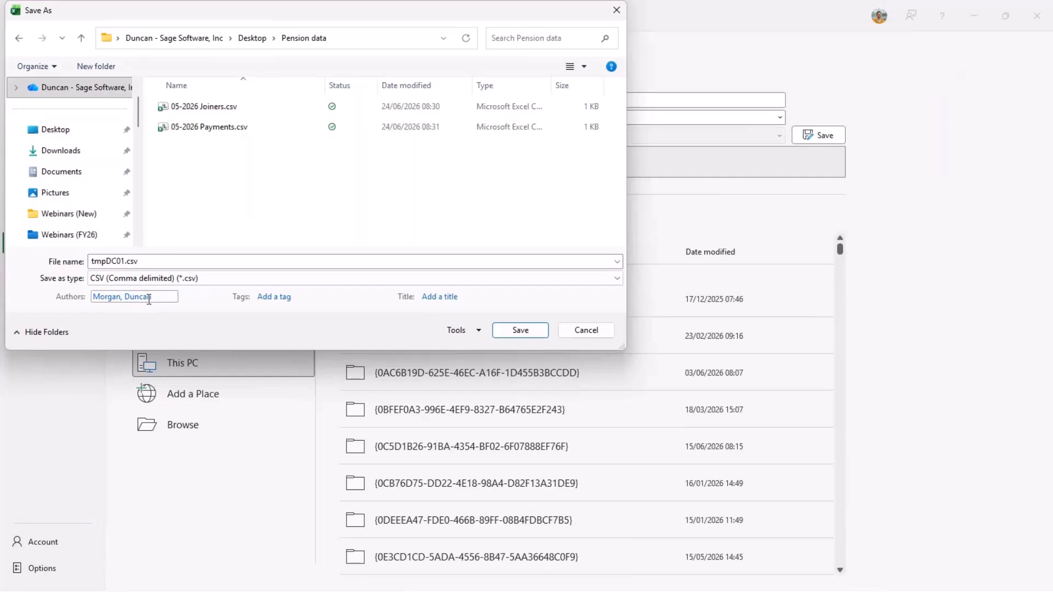
- Name the file 06-2026 Joiners.csv, save it, and close Excel
click(211, 107)
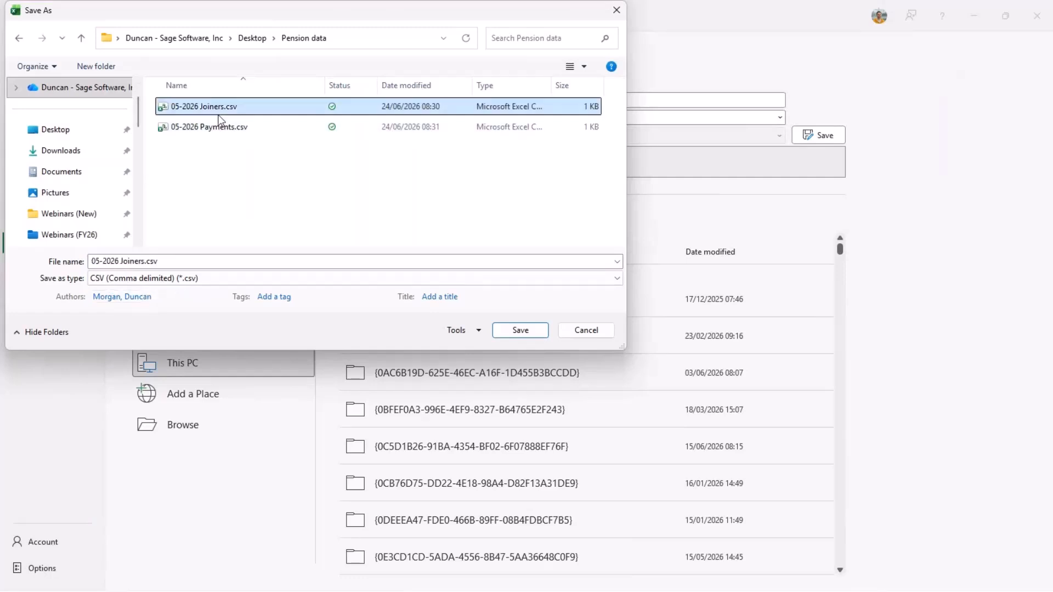
click(114, 261)
click(99, 261)
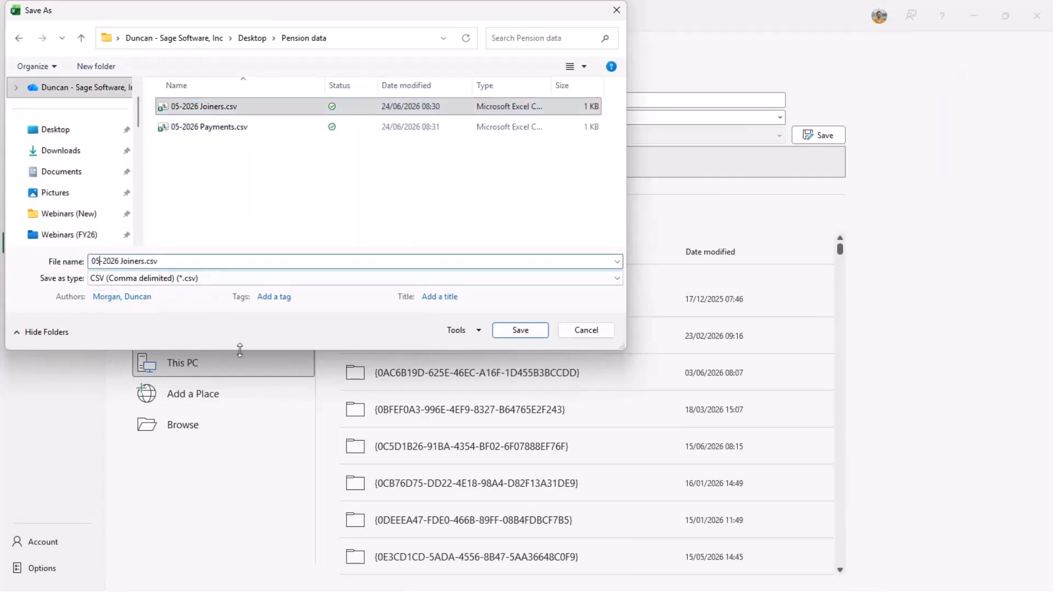
key(BackSpace)
text(6)
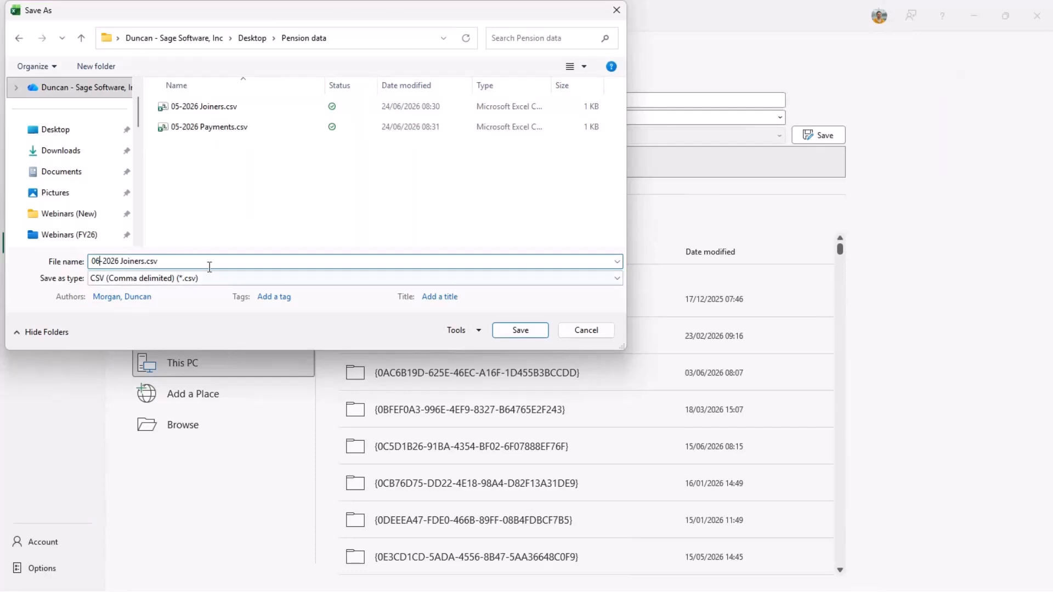
key(End)
click(529, 332)
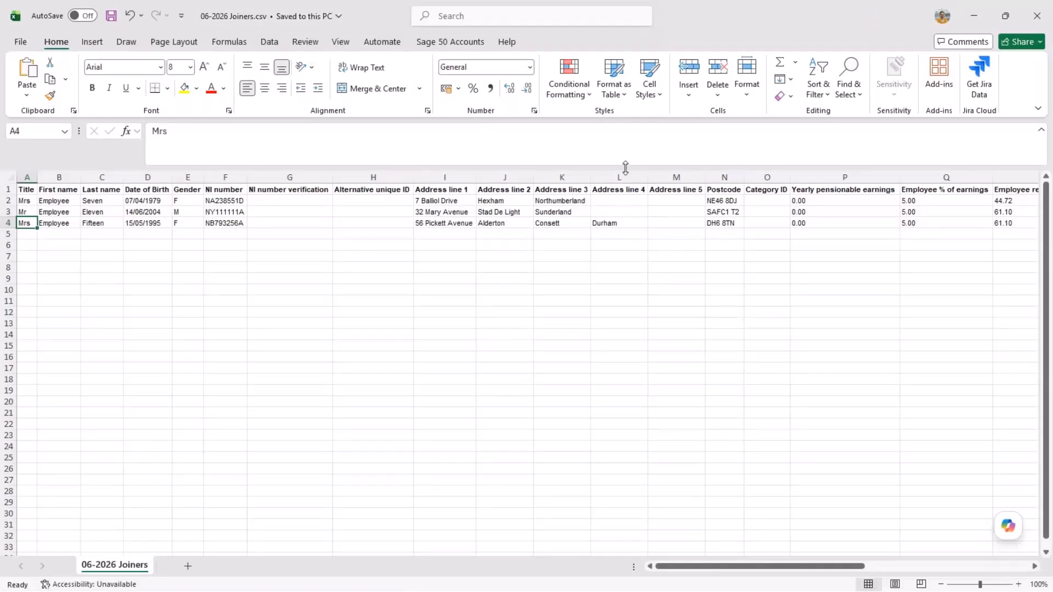
click(1042, 16)
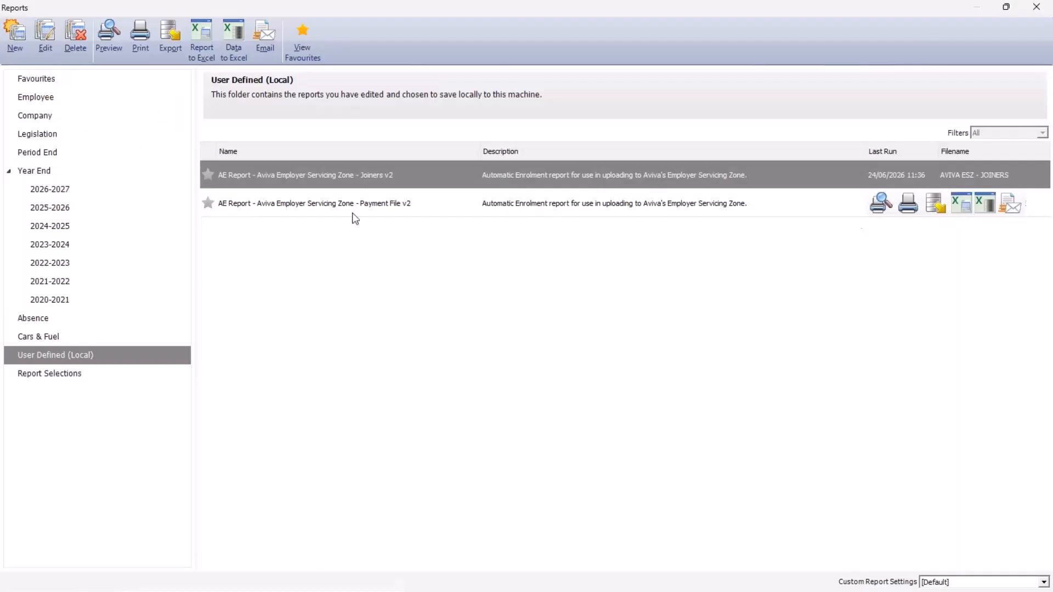
- Run Payment File v2 to Excel with processing date This month and Pension Scheme Ref Is 1 - Aviva
click(353, 215)
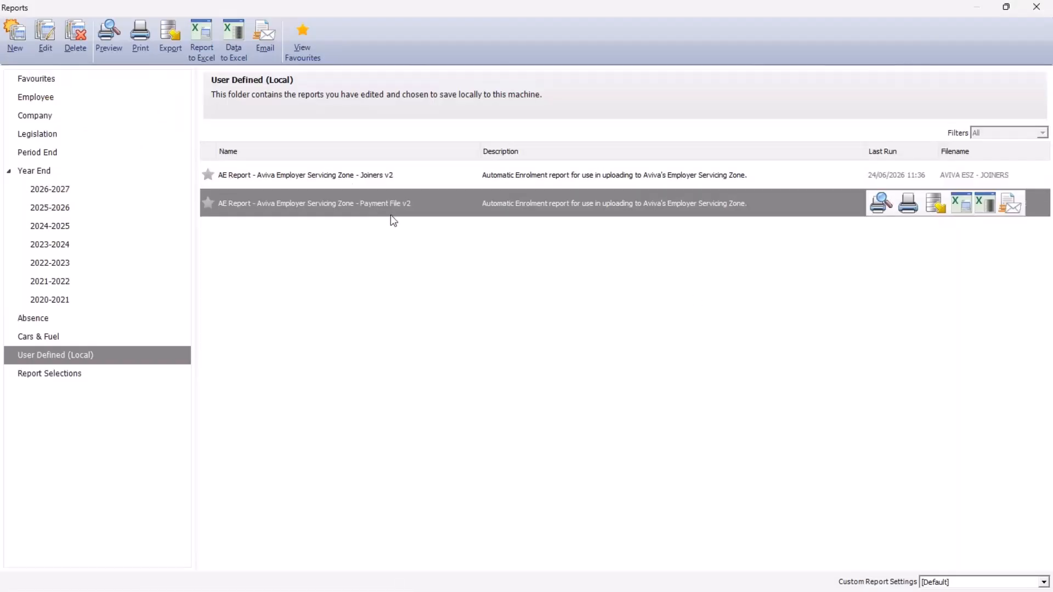
click(196, 49)
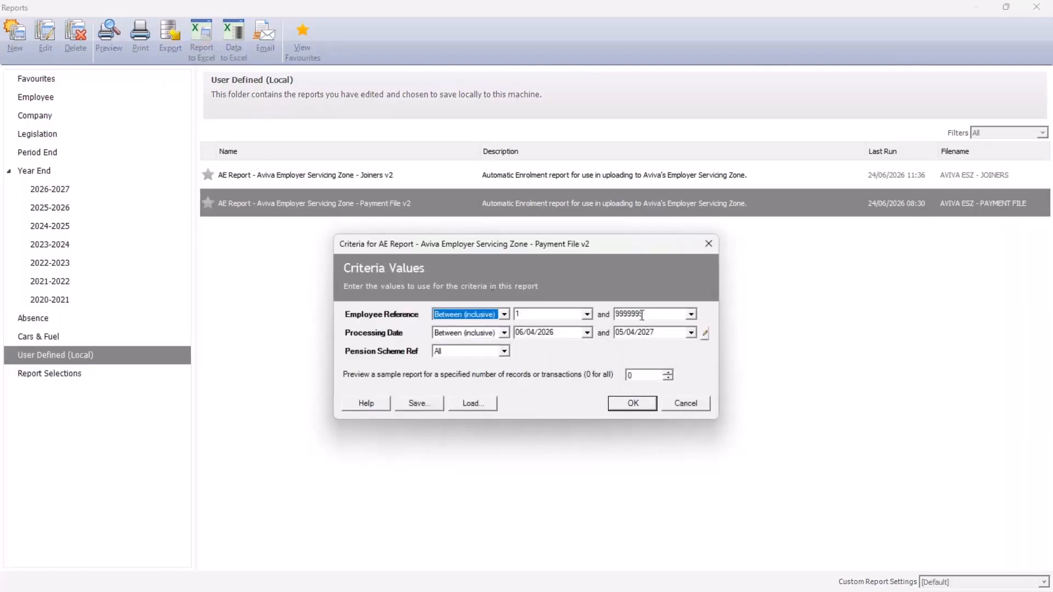
click(706, 333)
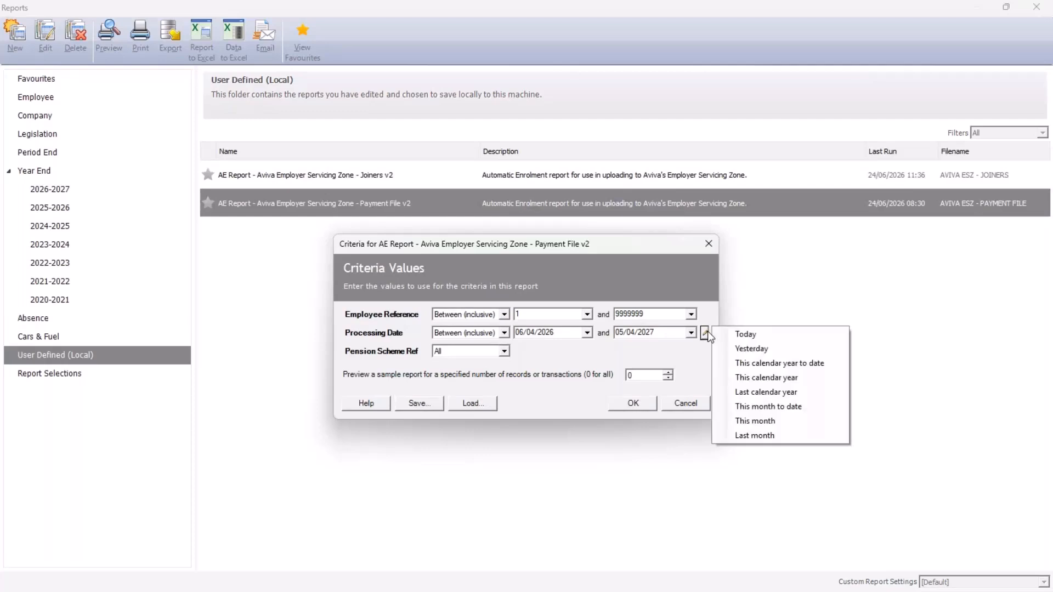
click(754, 421)
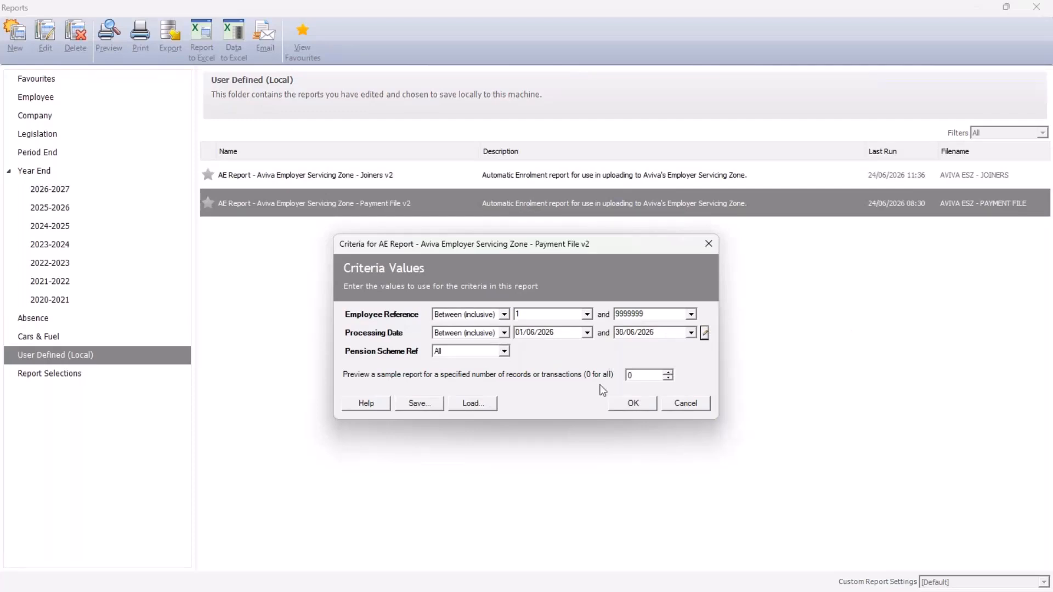
click(503, 351)
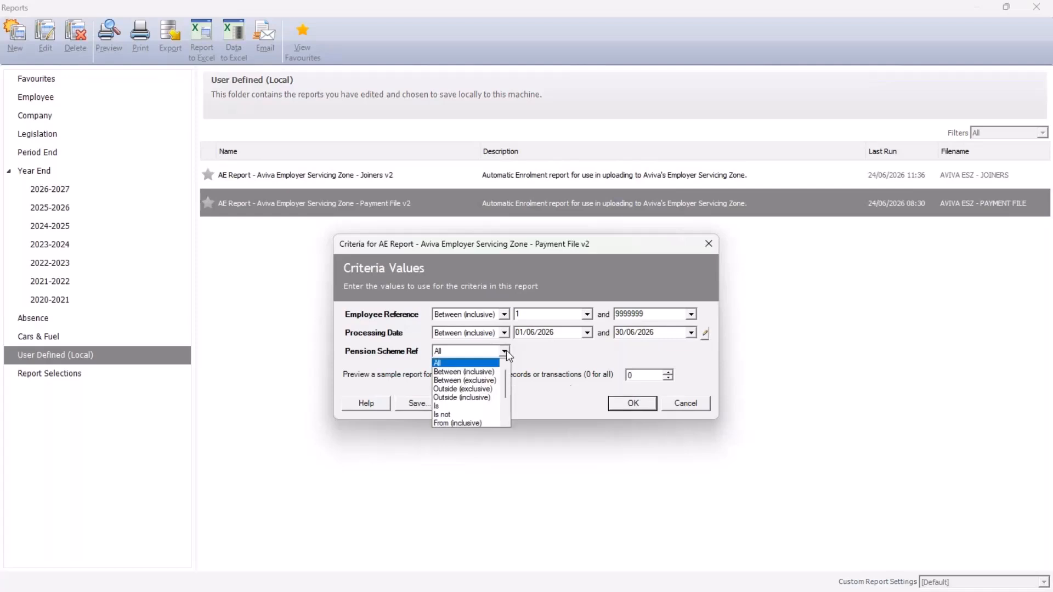
click(450, 405)
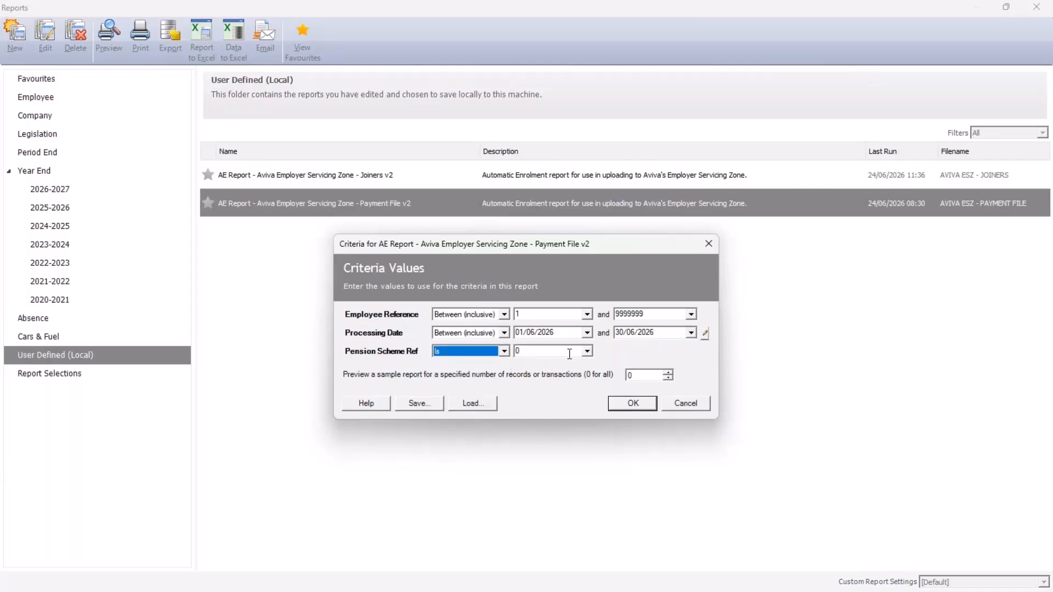
click(587, 352)
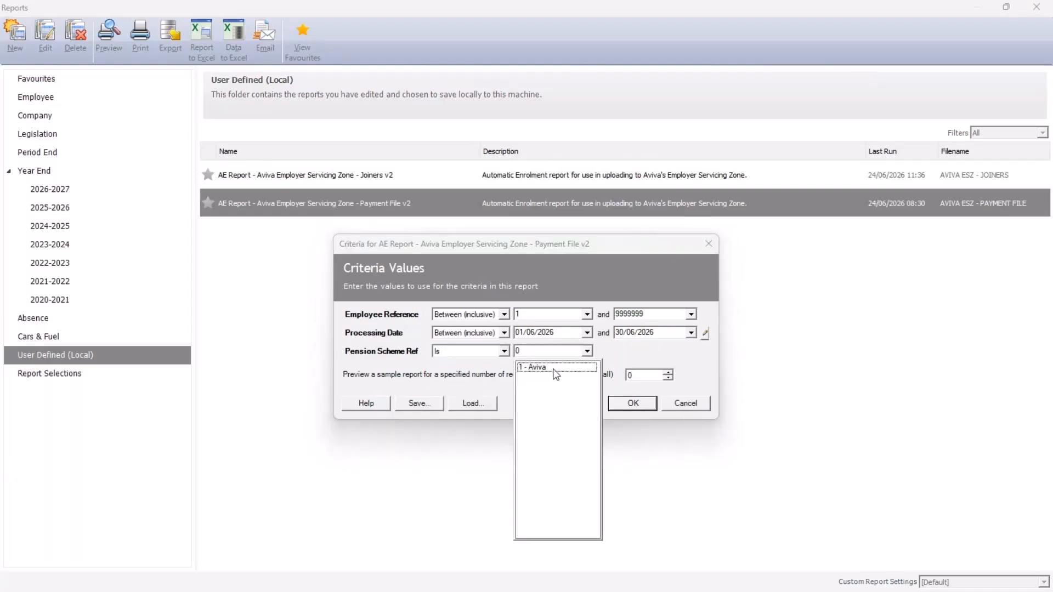
click(555, 368)
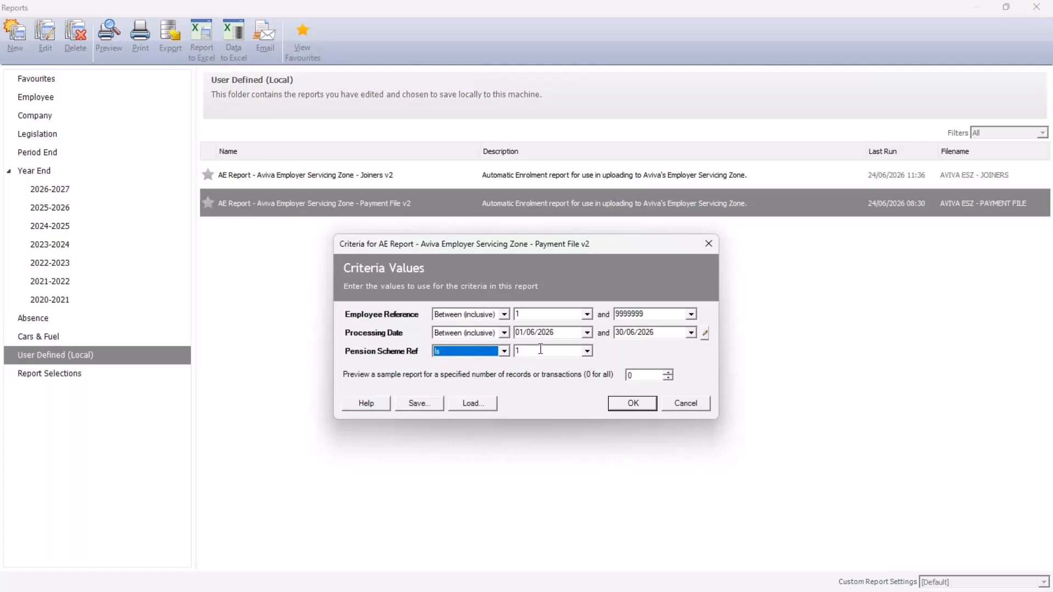
click(631, 405)
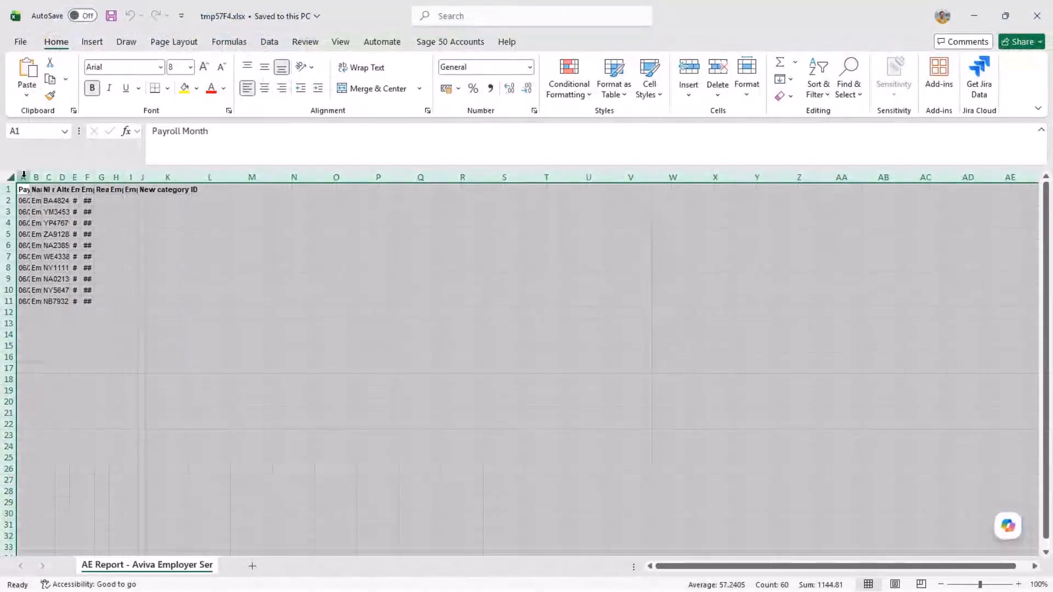
- AutoFit all columns of the payment report so the data is readable
double_click(23, 175)
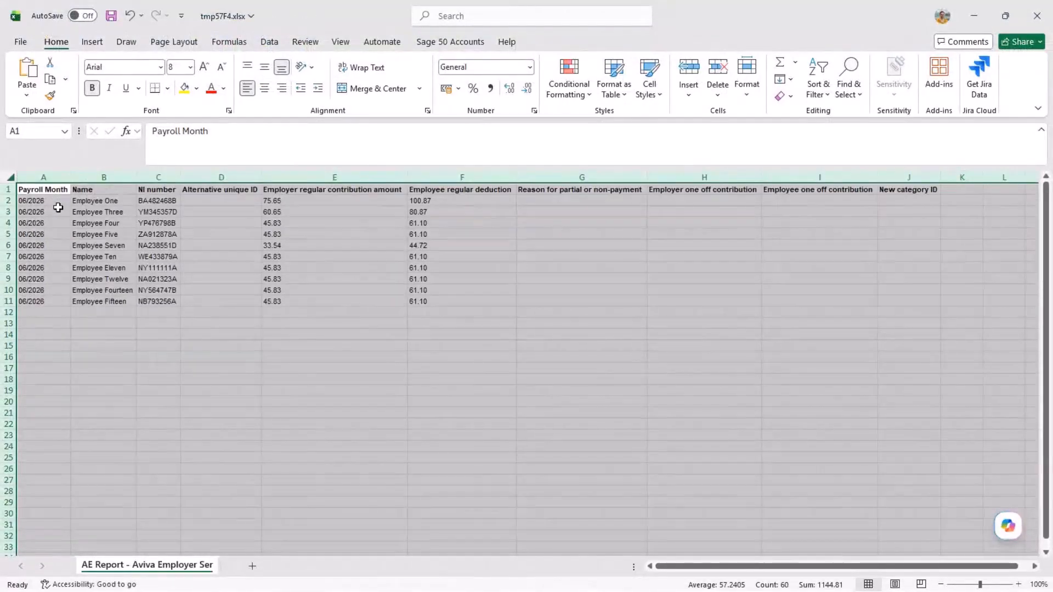
click(85, 188)
click(504, 188)
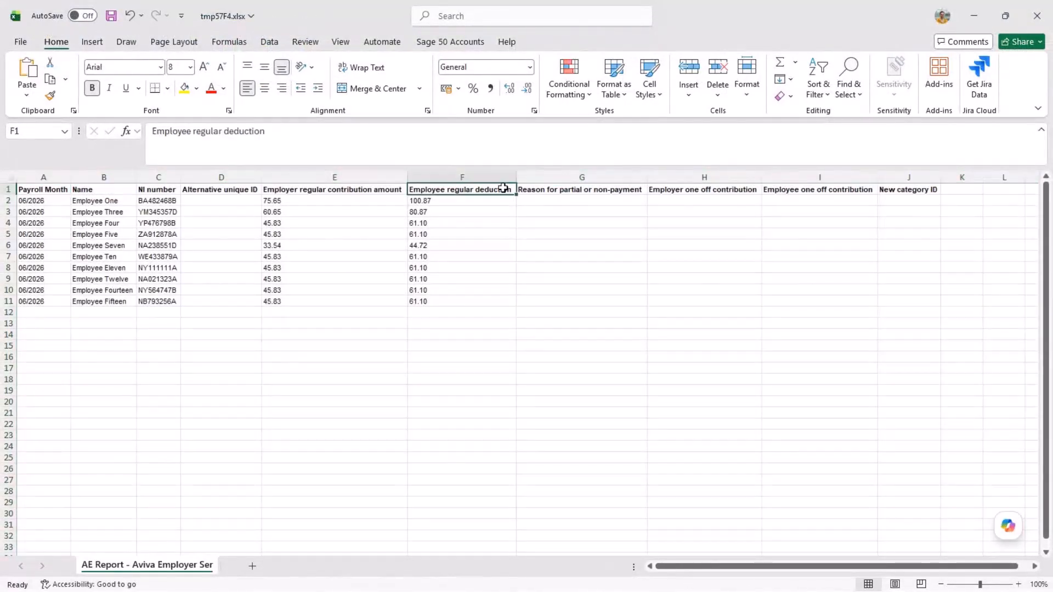
- Save the workbook in Desktop\Pension data using the CSV (Comma delimited) format
click(21, 42)
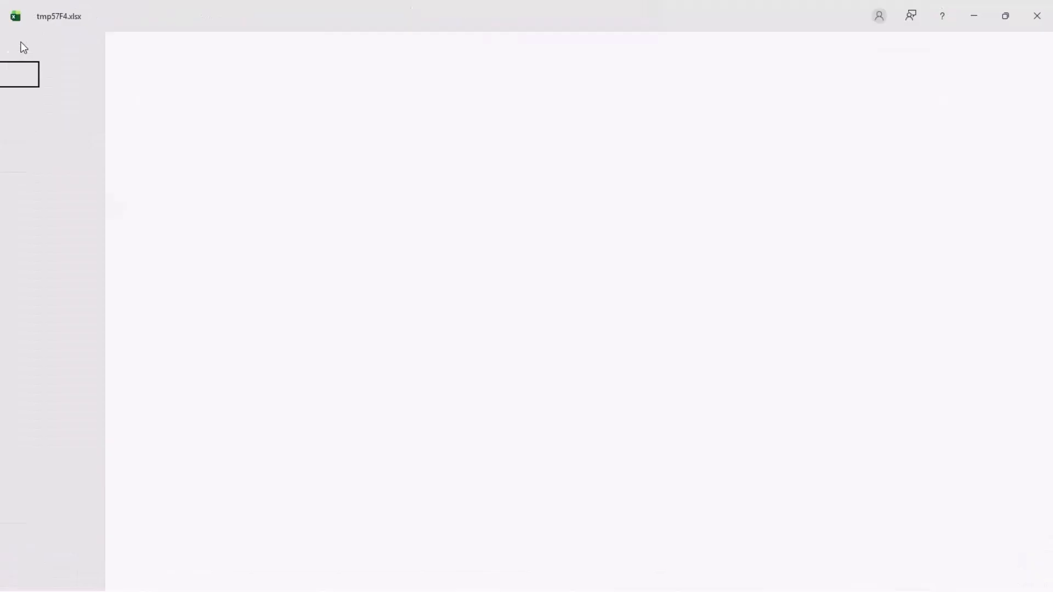
click(38, 243)
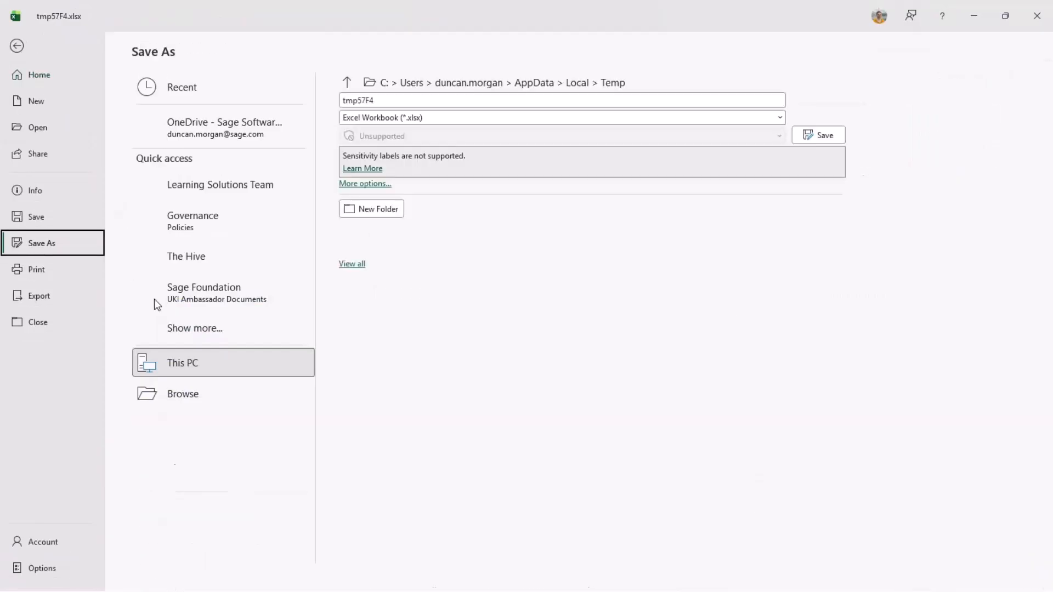
click(196, 420)
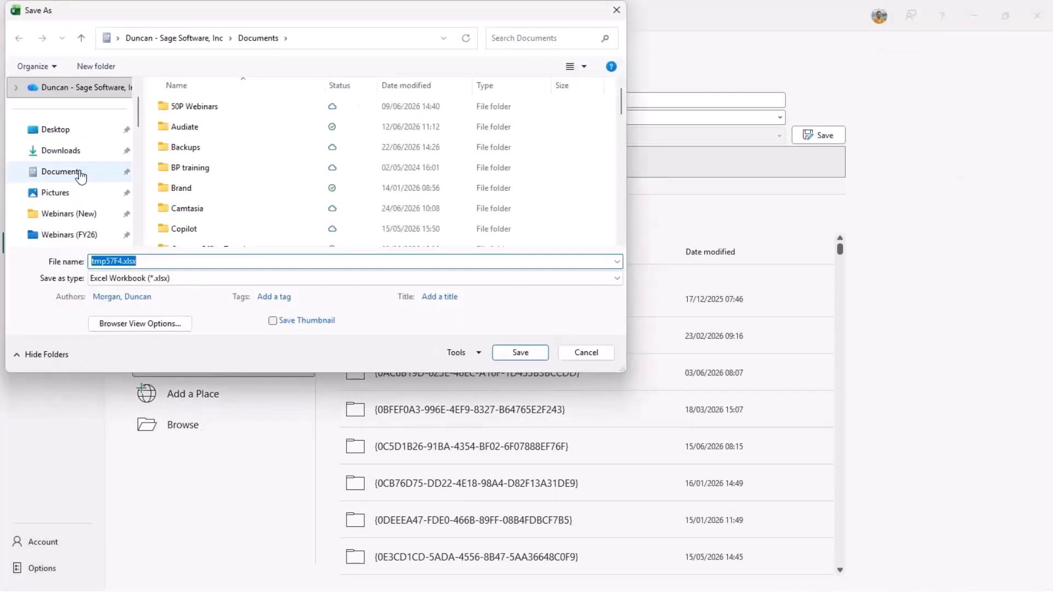
click(84, 134)
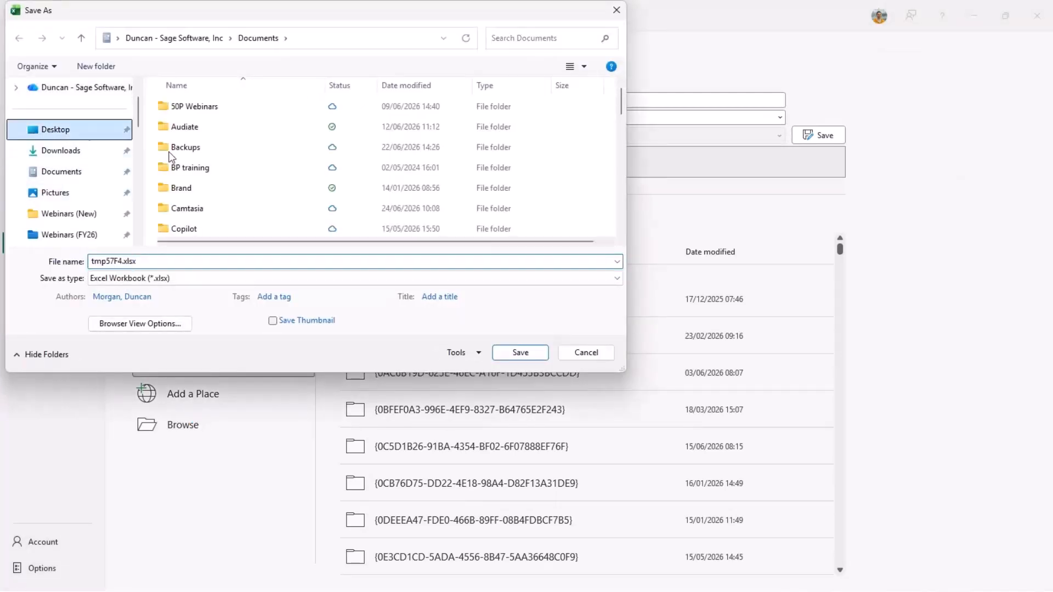
double_click(196, 173)
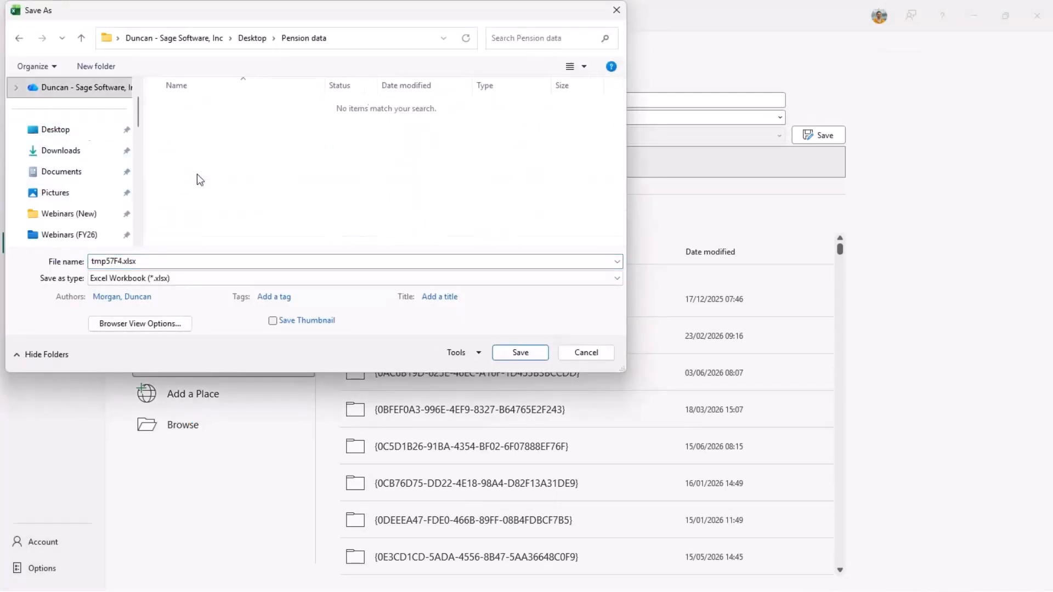
click(168, 280)
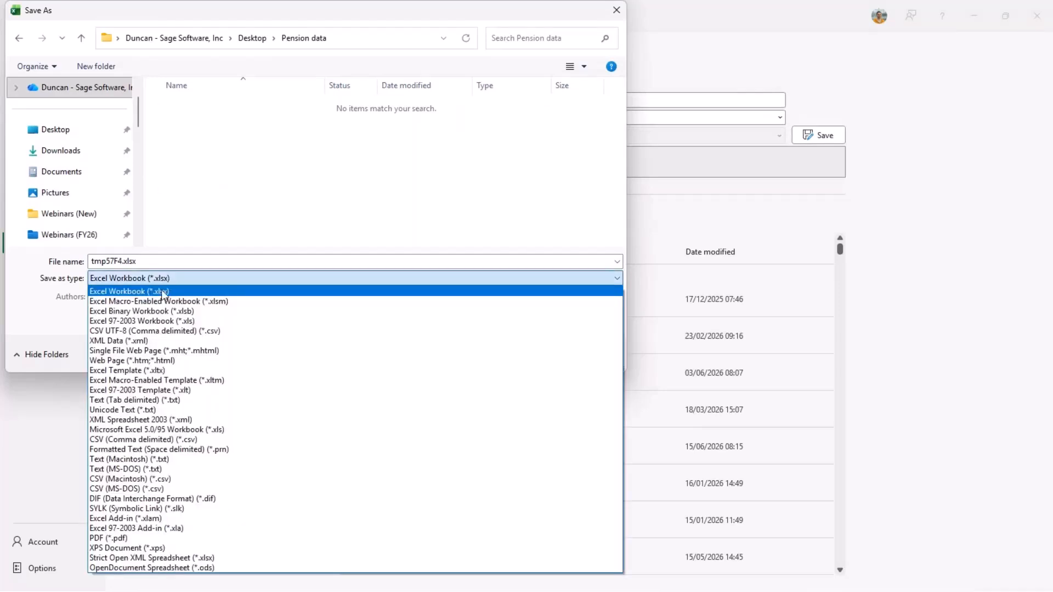
click(145, 442)
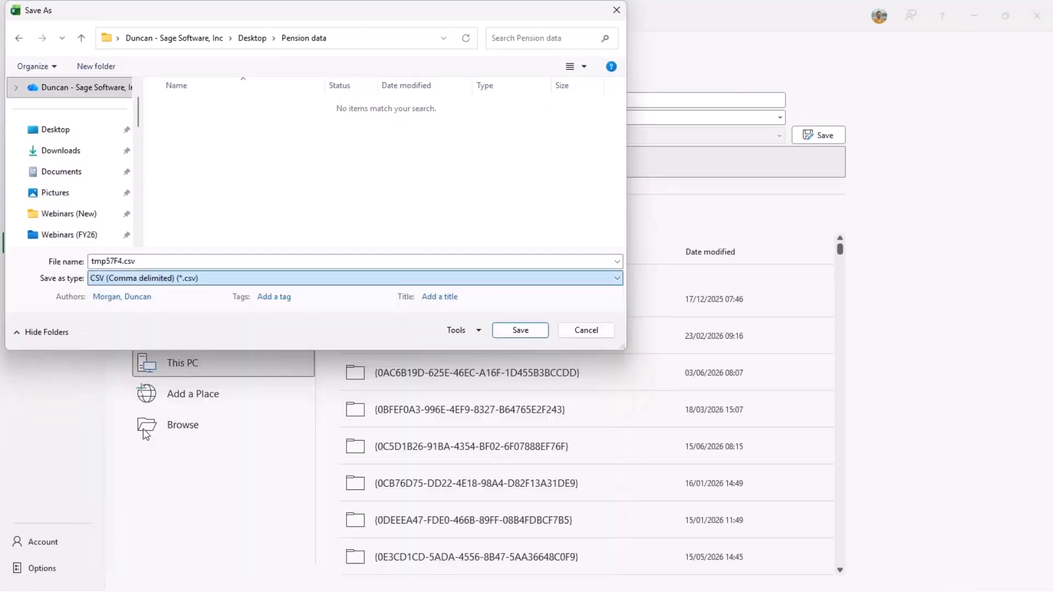
- Change the reused name 05-2026 Payments.csv to 06-2026 Payments.csv and save it
click(209, 131)
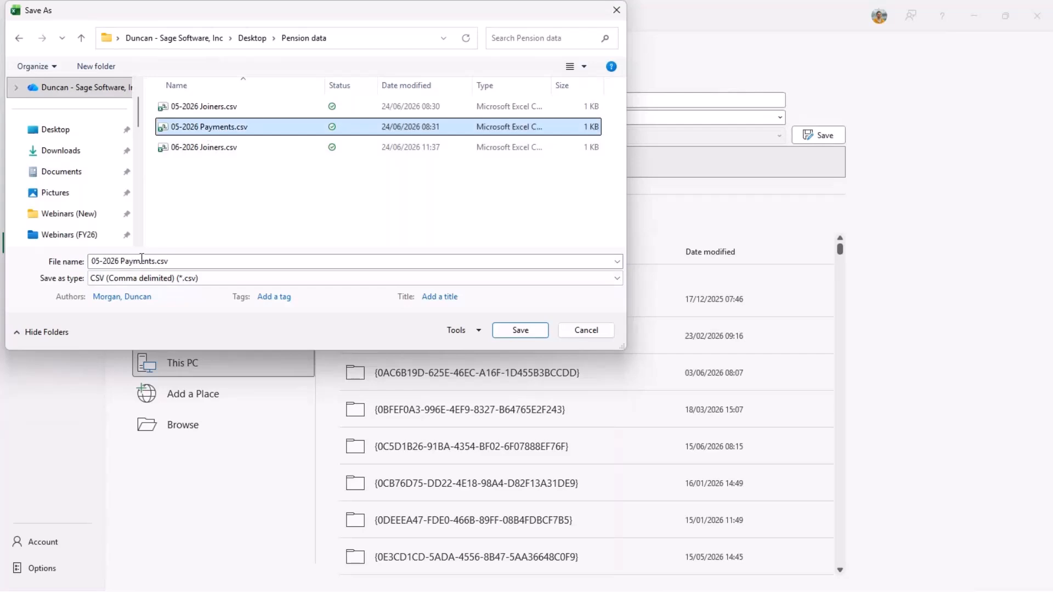
click(317, 263)
key(Home)
key(Right)
key(shift+Right)
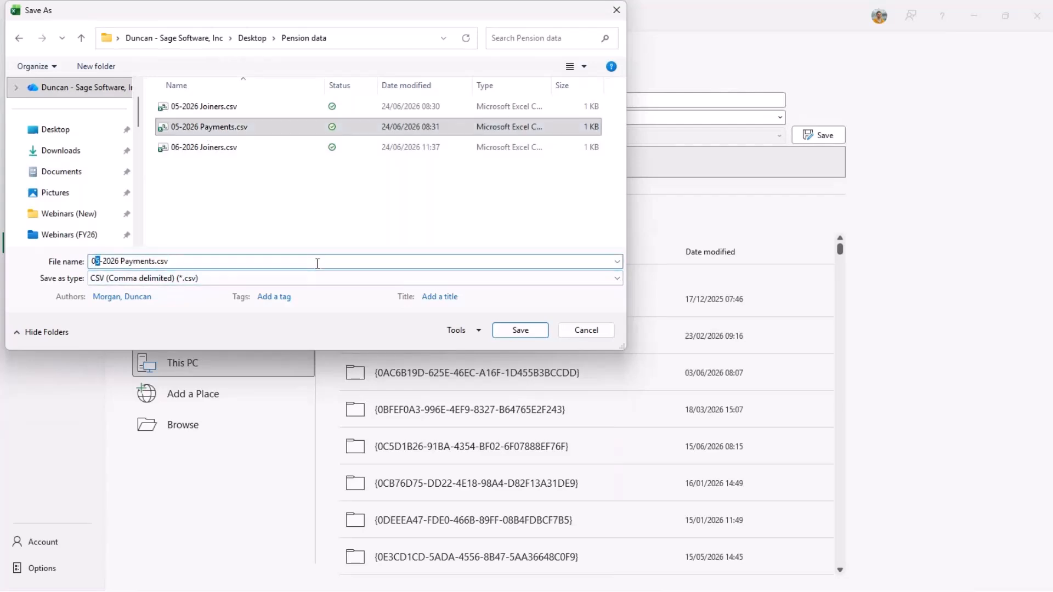
text(6)
click(185, 261)
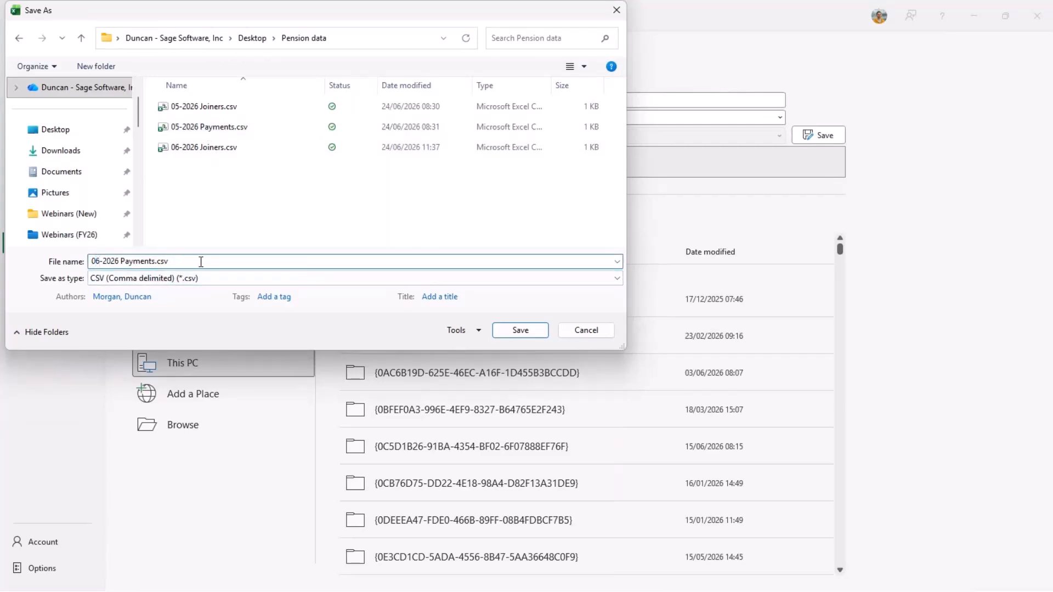
click(520, 330)
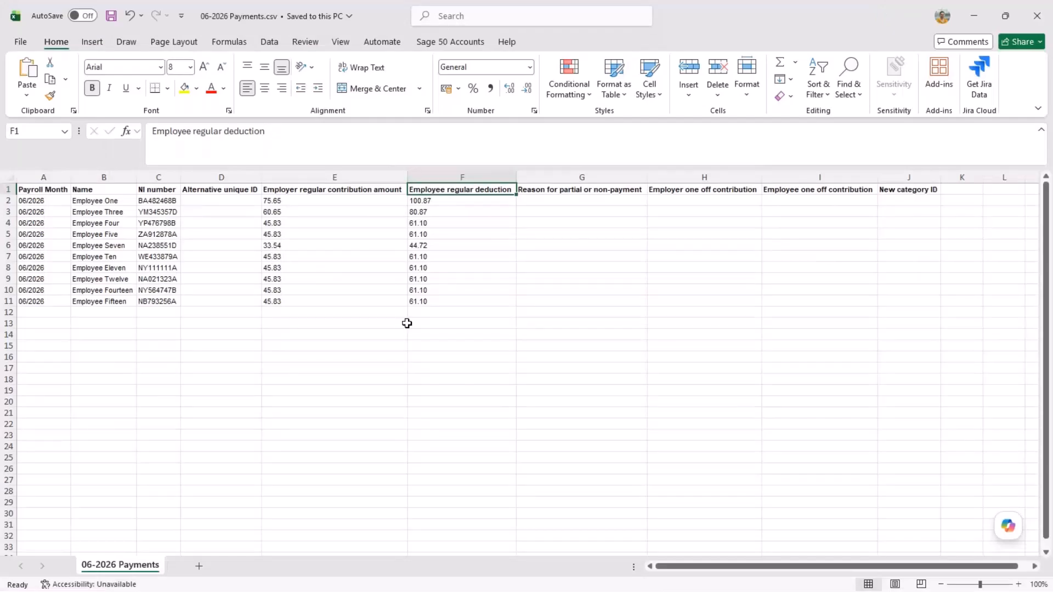
- Close Excel and the payroll reports window to return to the employee list
click(1043, 20)
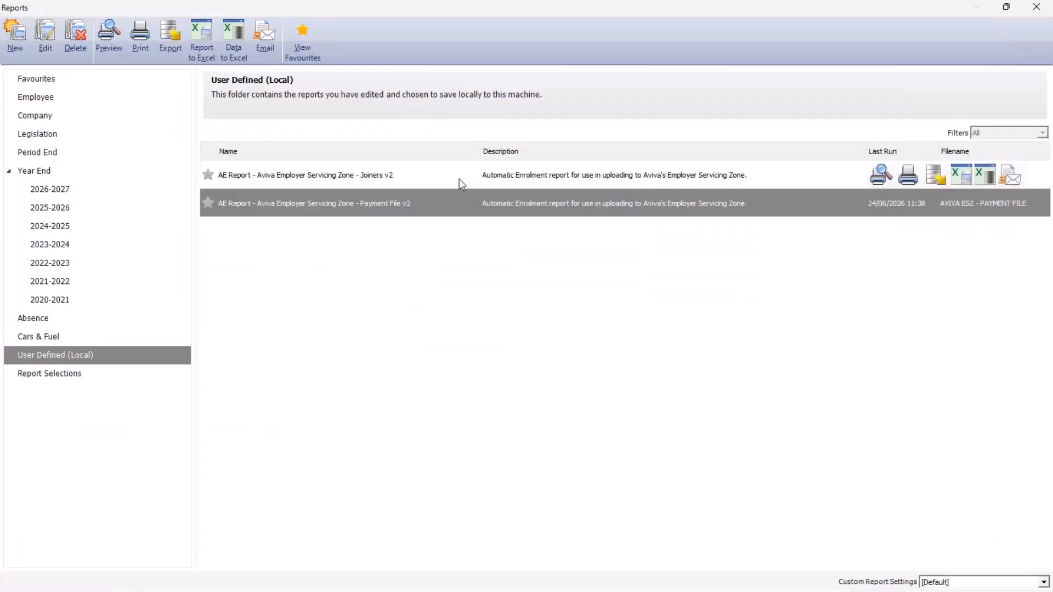
click(453, 177)
click(461, 212)
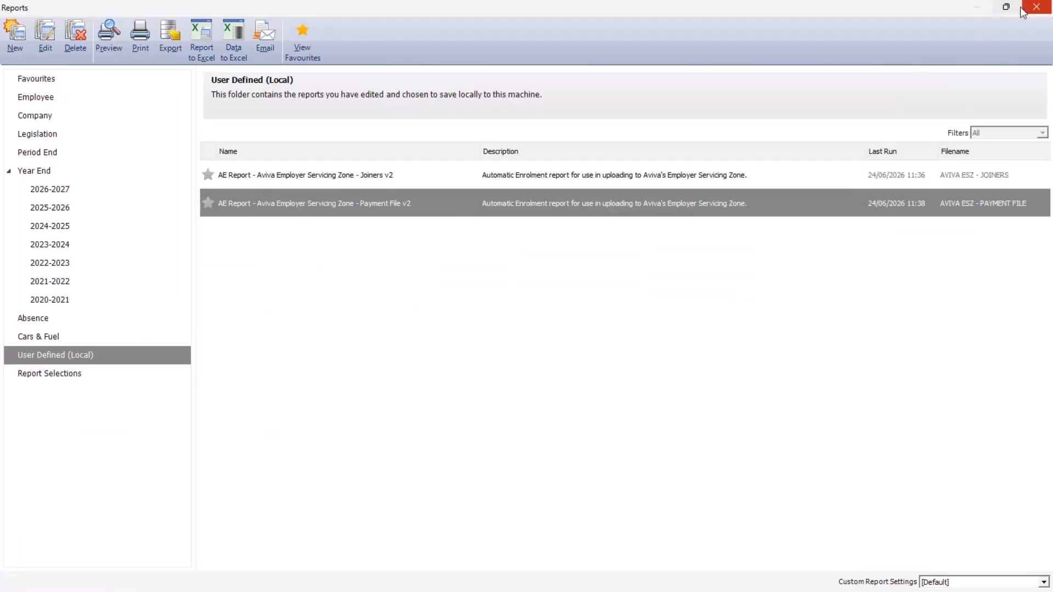
click(1034, 8)
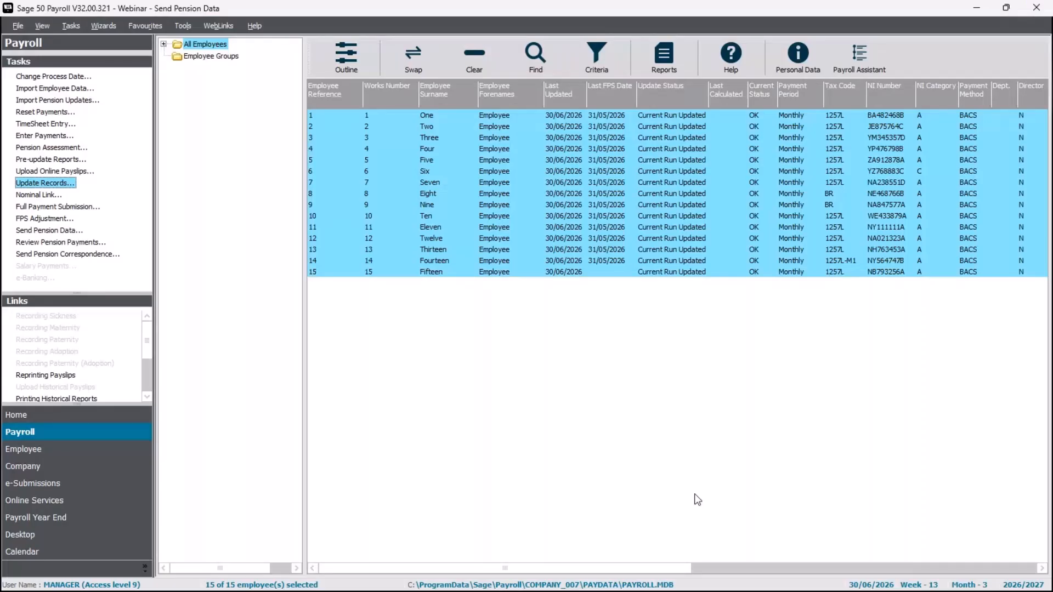